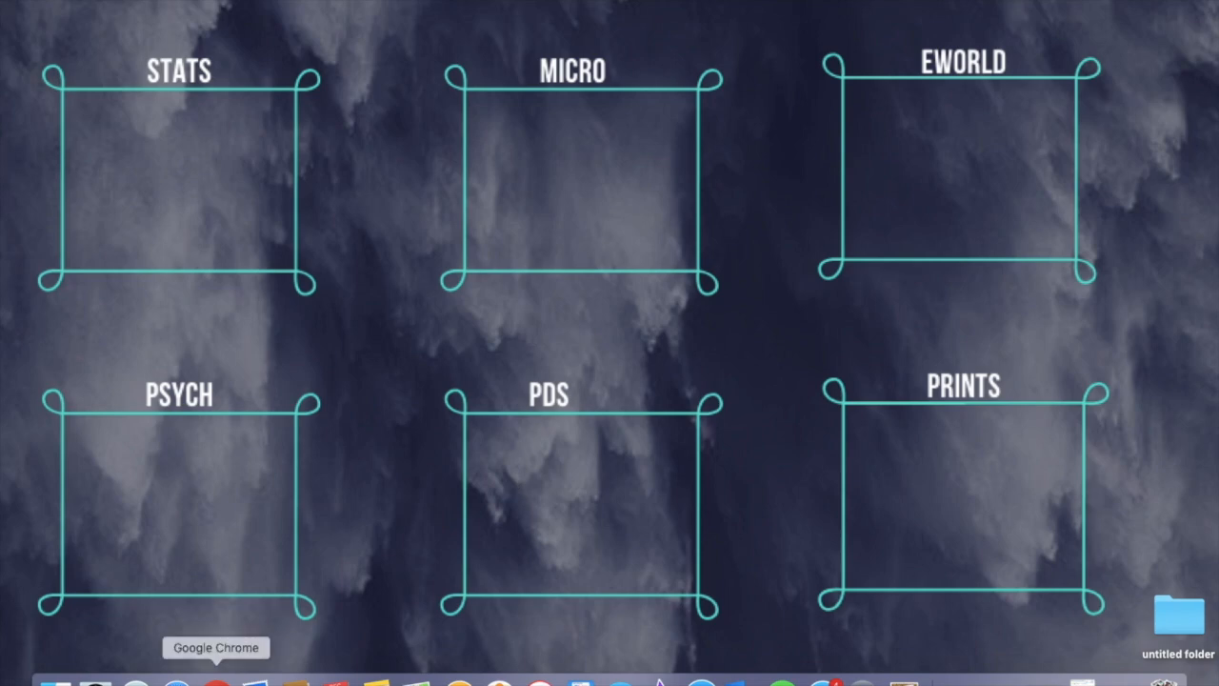
Step: Open Chrome, maximize the window and go to canva.com
left_click(216, 681)
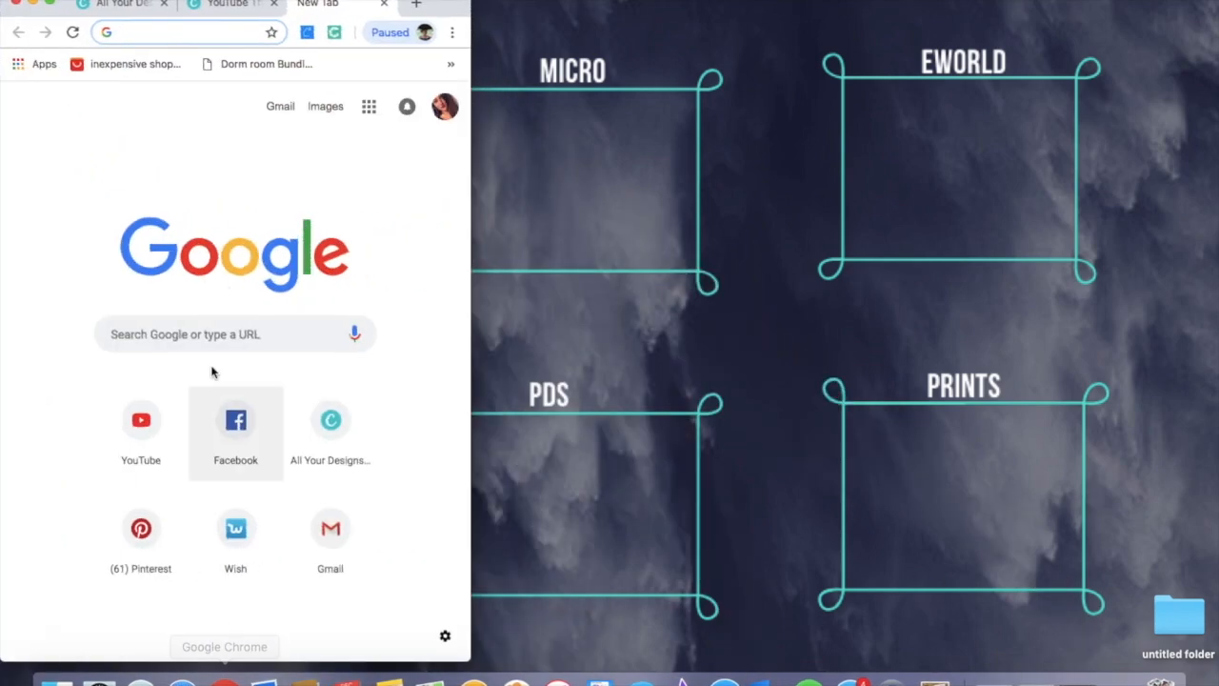
left_click(55, 4)
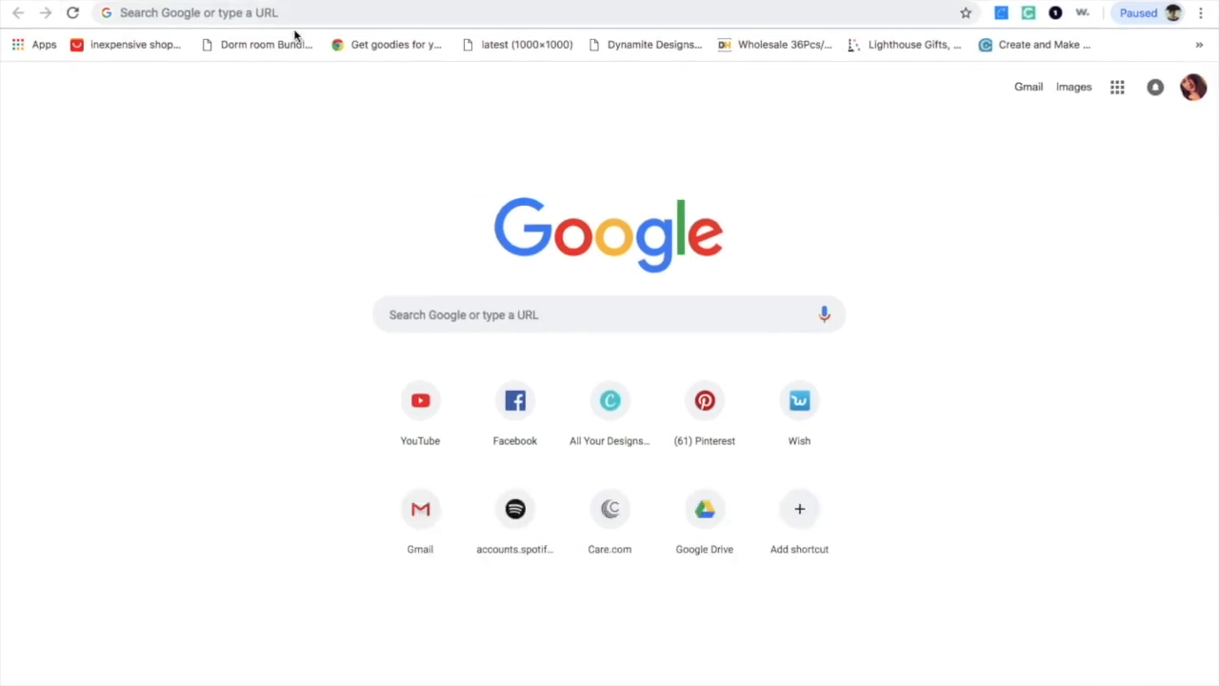
left_click(292, 10)
type("Can")
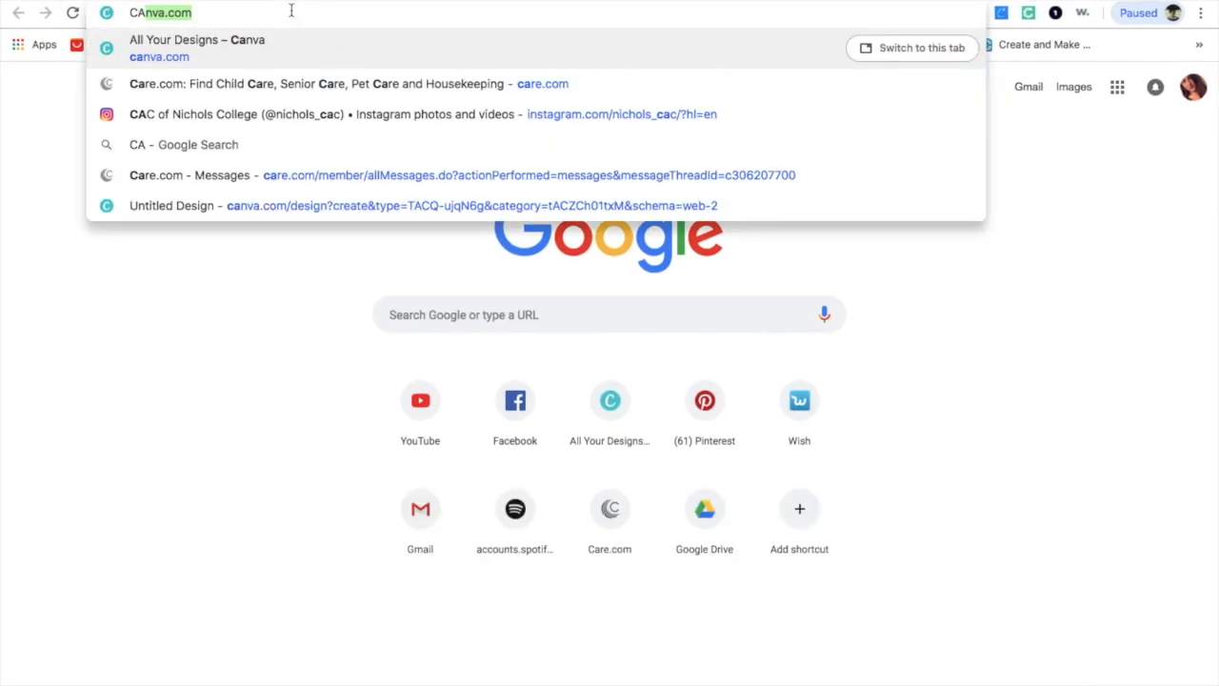
key("Return")
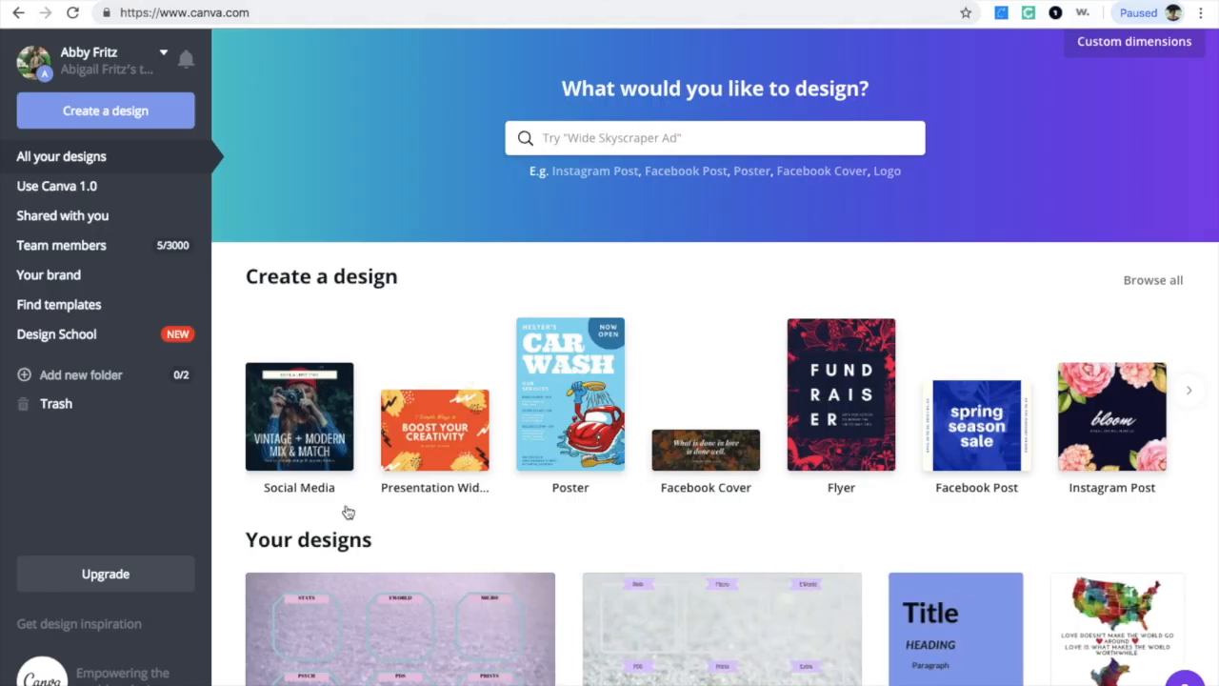
Step: Browse the existing designs on the Canva home page
scroll(645, 549, "down", 3)
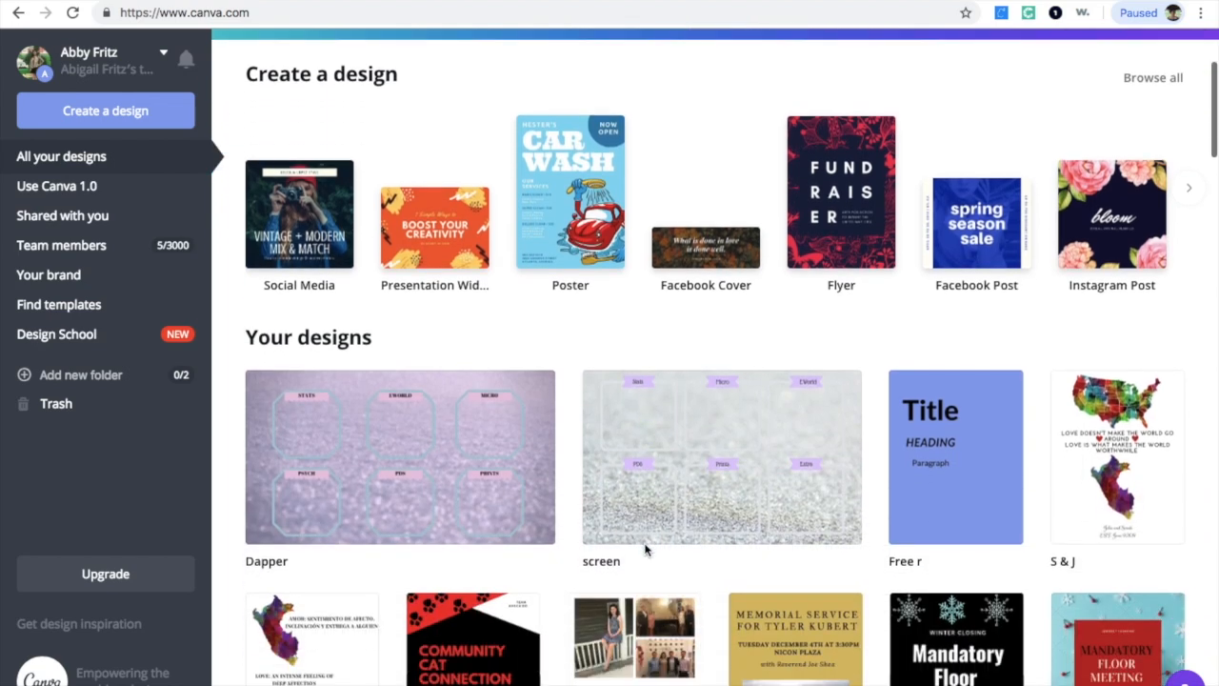
scroll(645, 549, "down", 6)
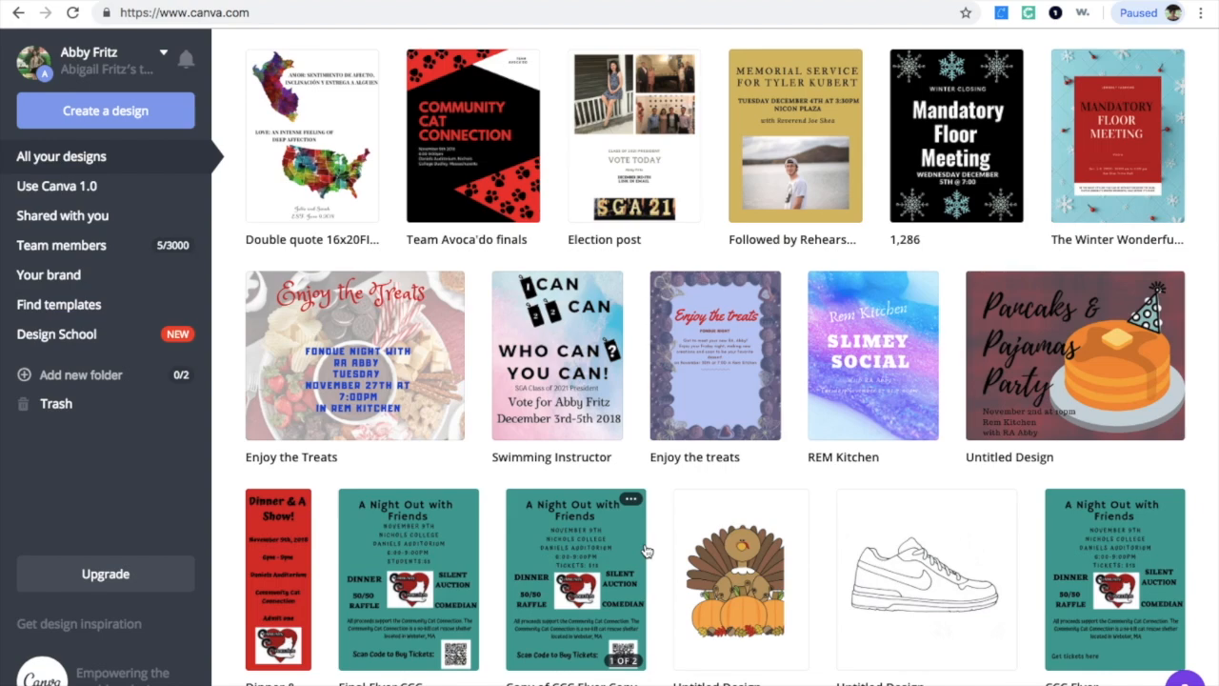
scroll(645, 550, "down", 1)
scroll(645, 550, "down", 9)
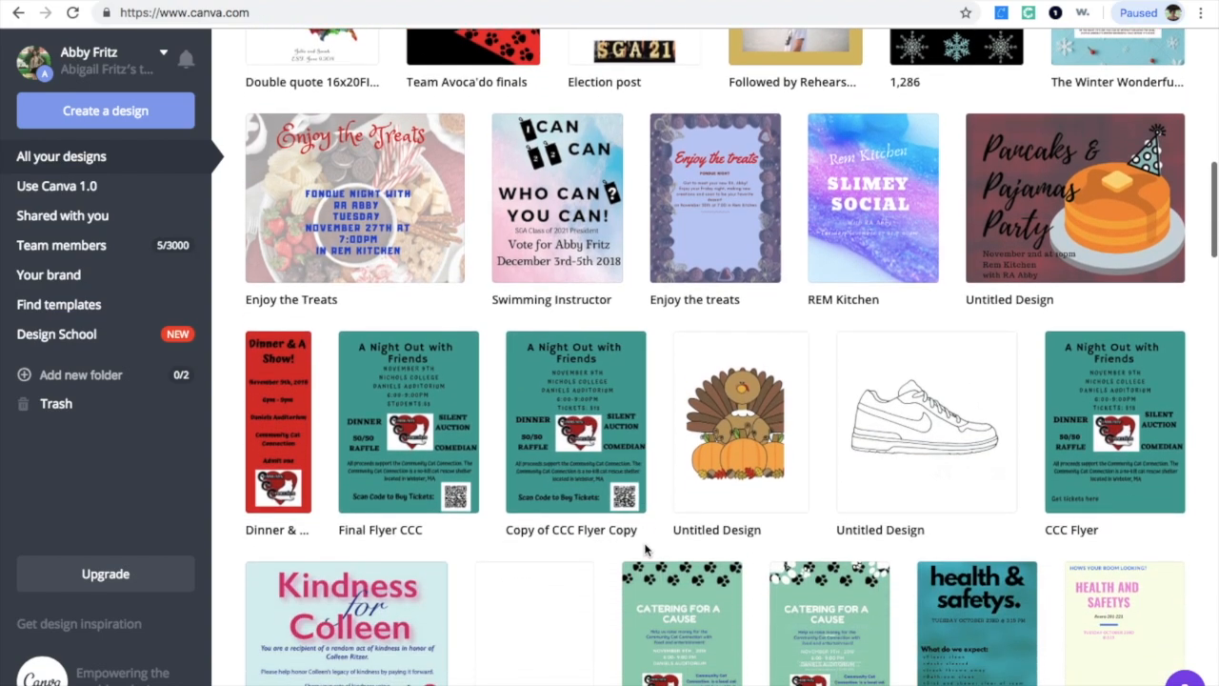
scroll(645, 550, "up", 2)
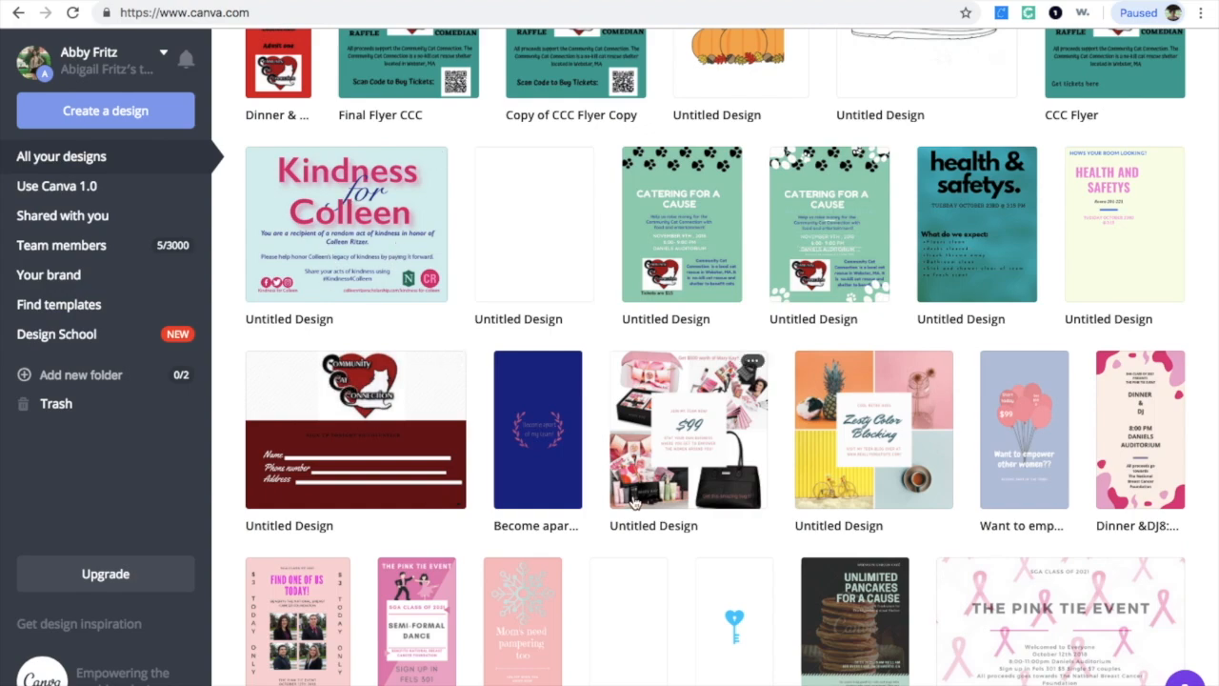
scroll(574, 319, "up", 3)
scroll(492, 442, "down", 6)
scroll(490, 439, "down", 8)
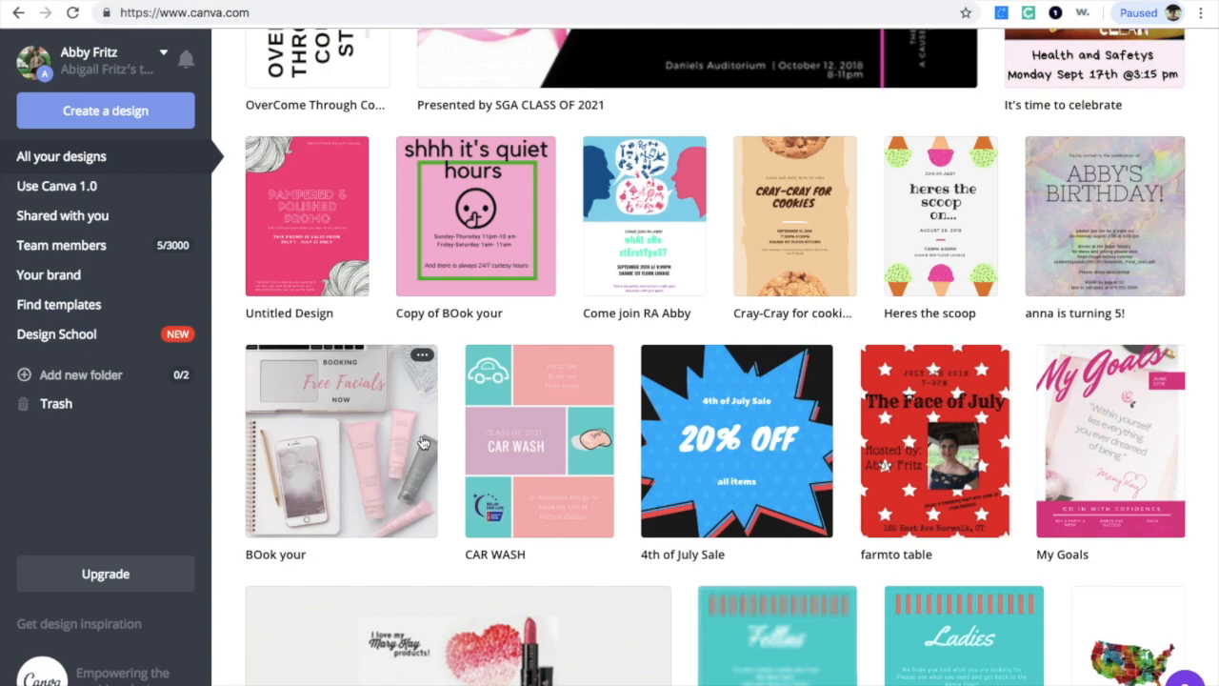
scroll(424, 443, "down", 3)
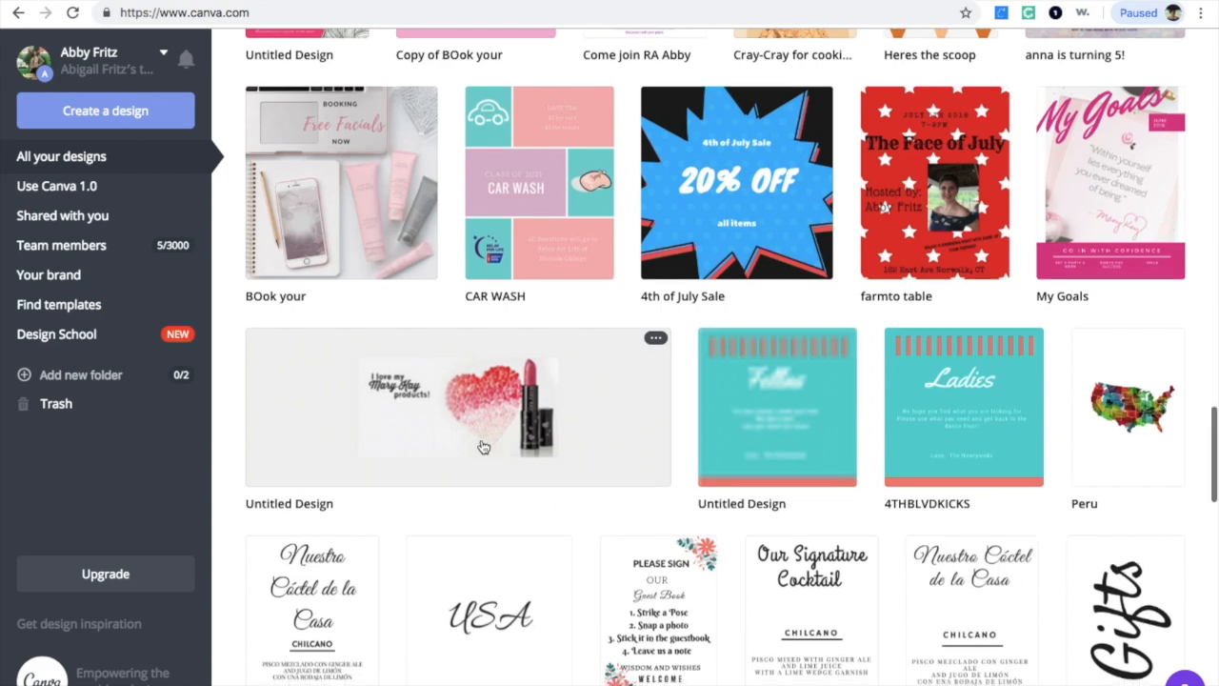
scroll(482, 447, "down", 5)
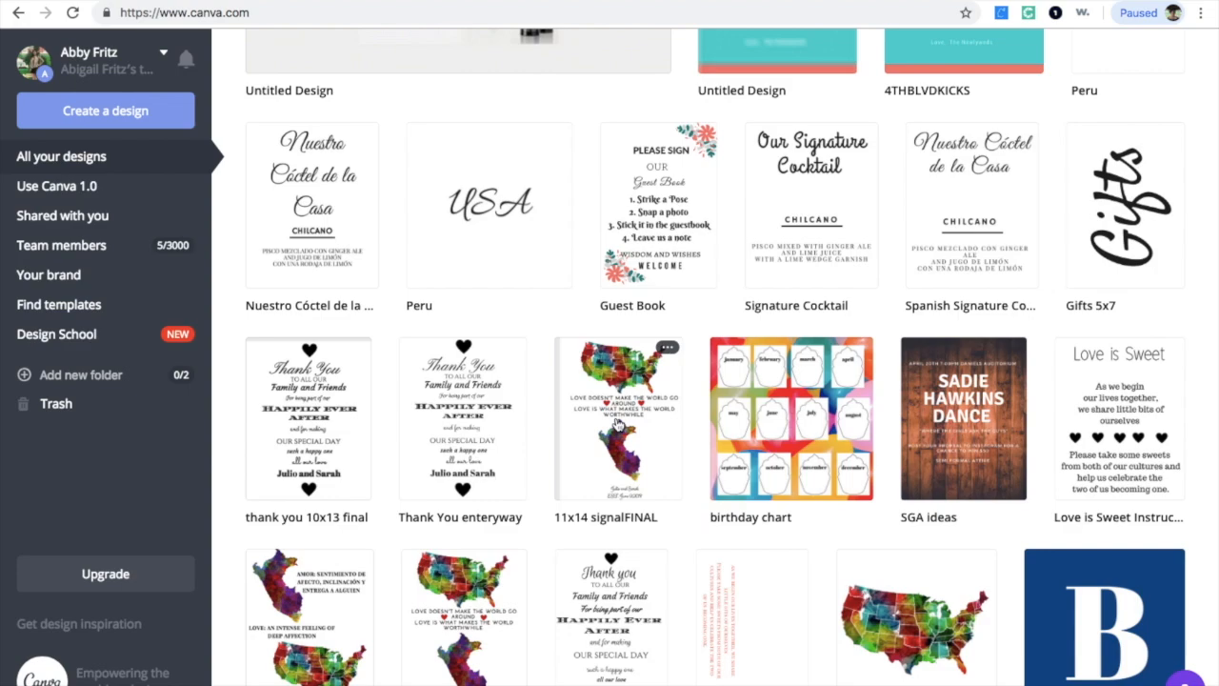
scroll(617, 426, "down", 7)
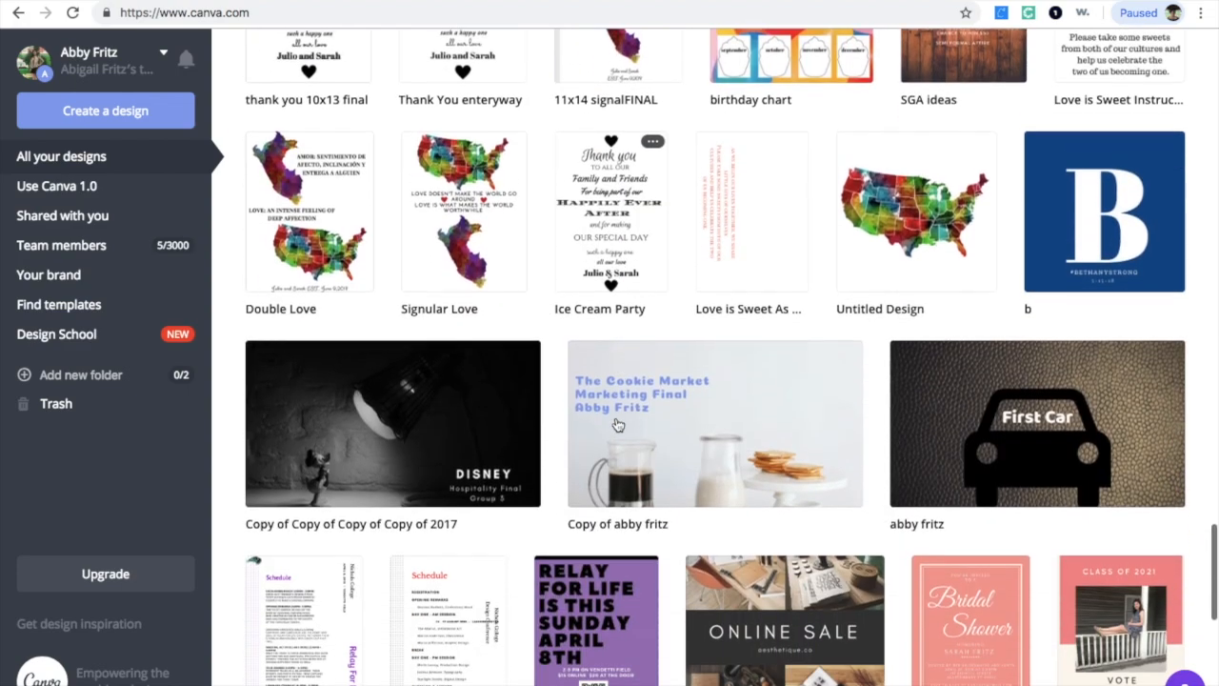
scroll(617, 426, "down", 5)
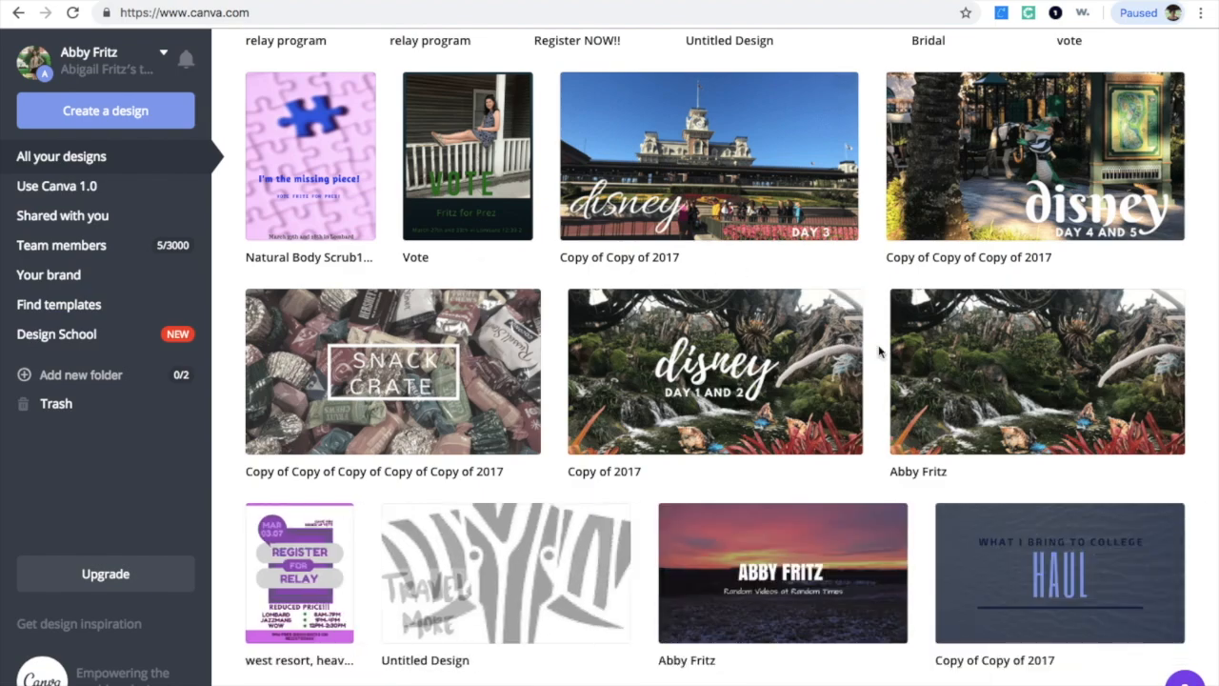
scroll(881, 371, "up", 1)
scroll(881, 371, "up", 15)
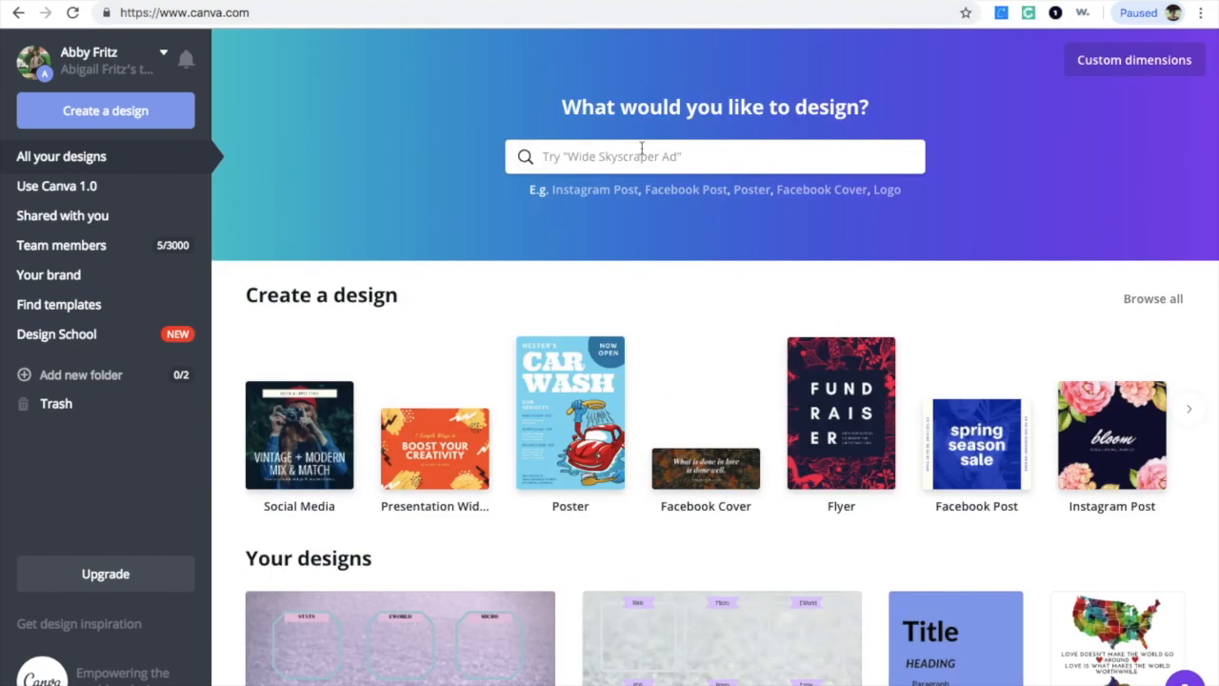
Step: Search the design types for "you" and create a new YouTube Thumbnail design
left_click(636, 157)
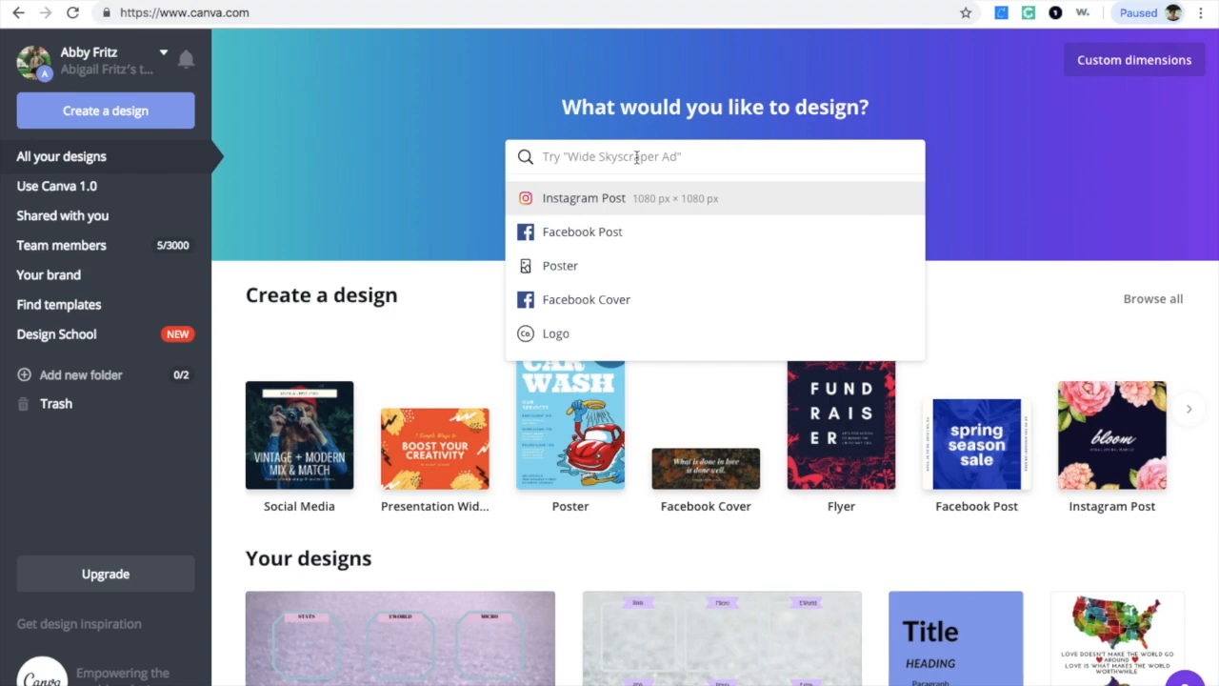
type("you")
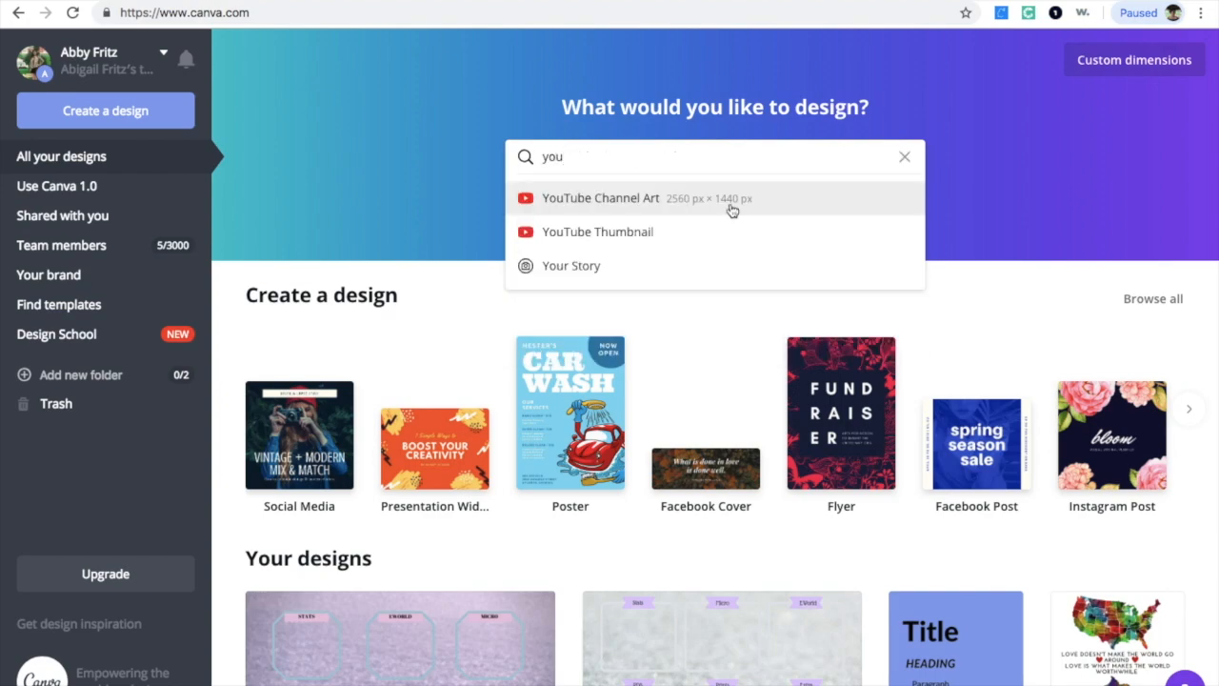
left_click(714, 233)
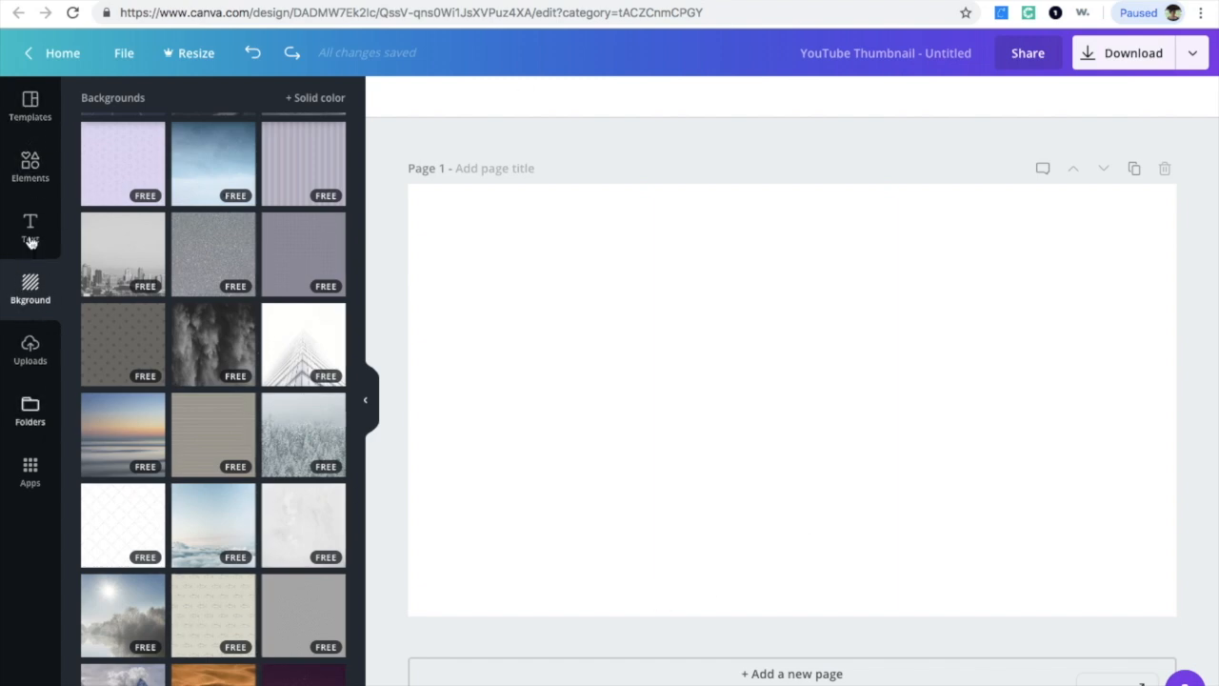
Step: Browse the Templates, Elements and Text panels for the new design
left_click(41, 133)
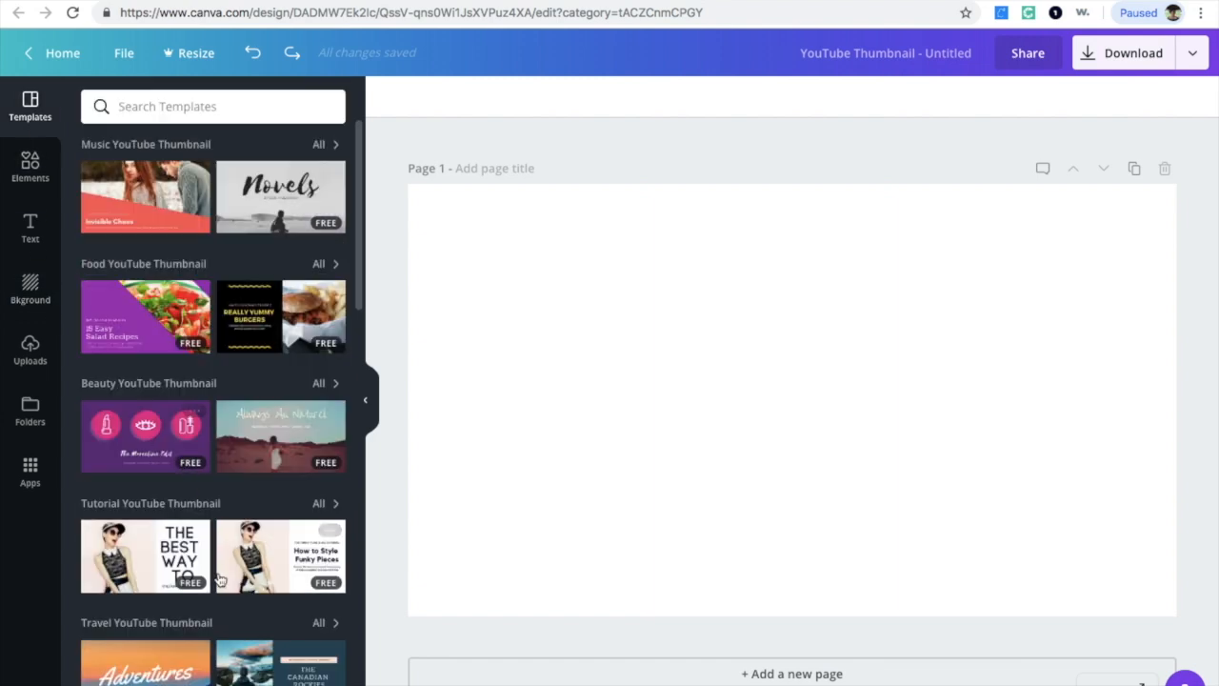
scroll(220, 579, "down", 2)
left_click(31, 167)
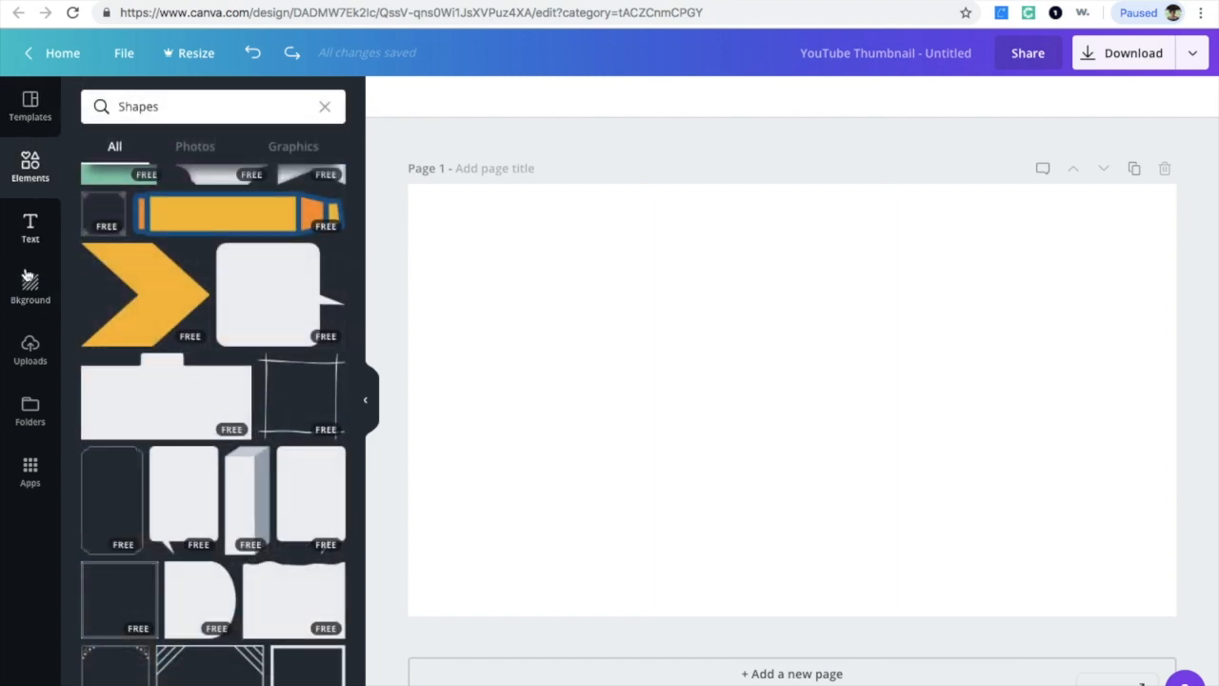
left_click(31, 249)
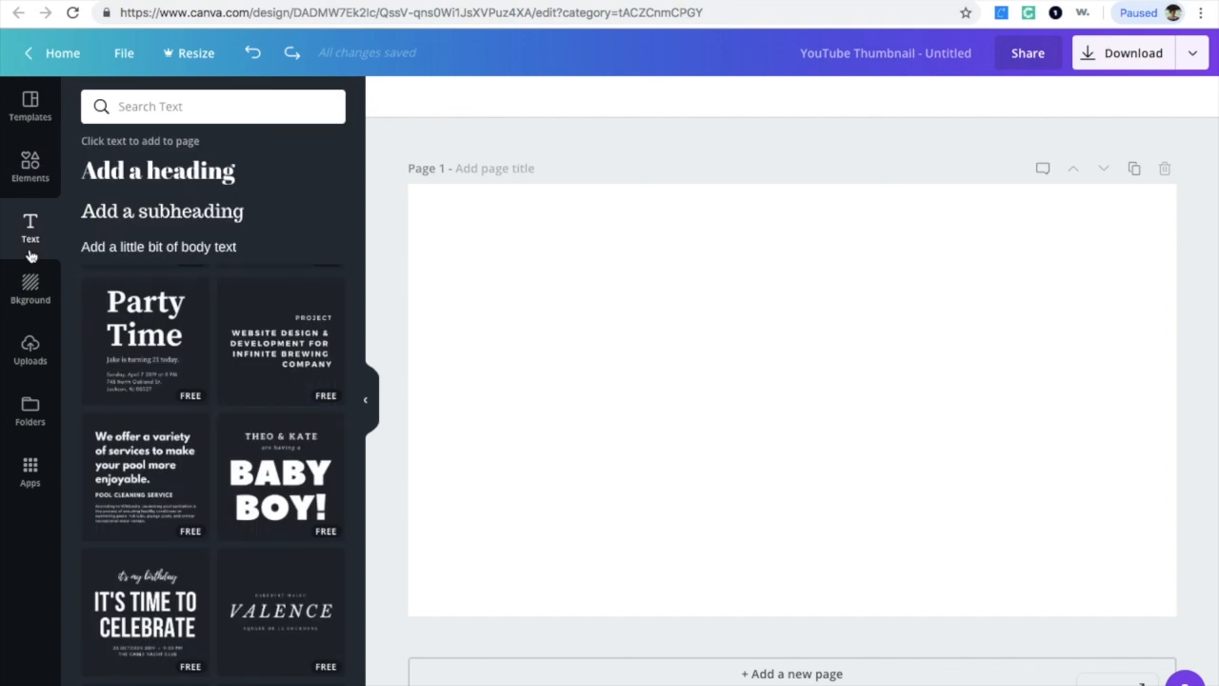
left_click(26, 303)
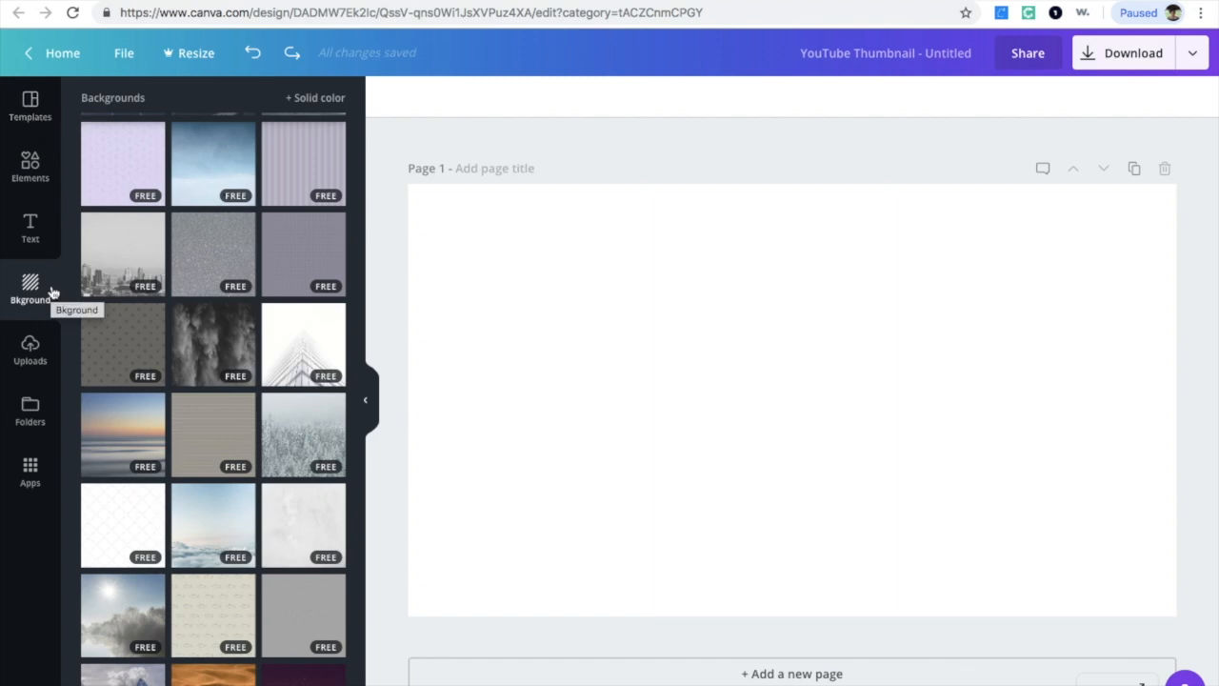
Step: Set the page background to the grey misty waterfall image
scroll(168, 295, "down", 5)
scroll(168, 290, "up", 5)
scroll(168, 290, "down", 10)
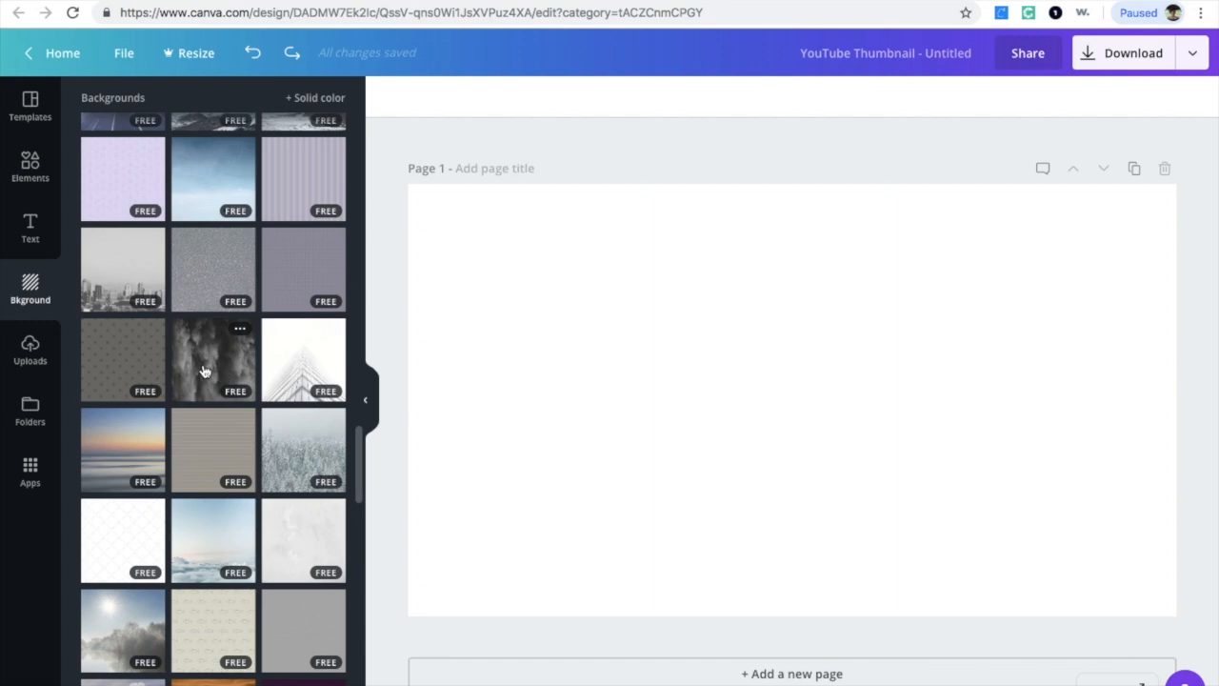
left_click_drag(212, 371, 601, 378)
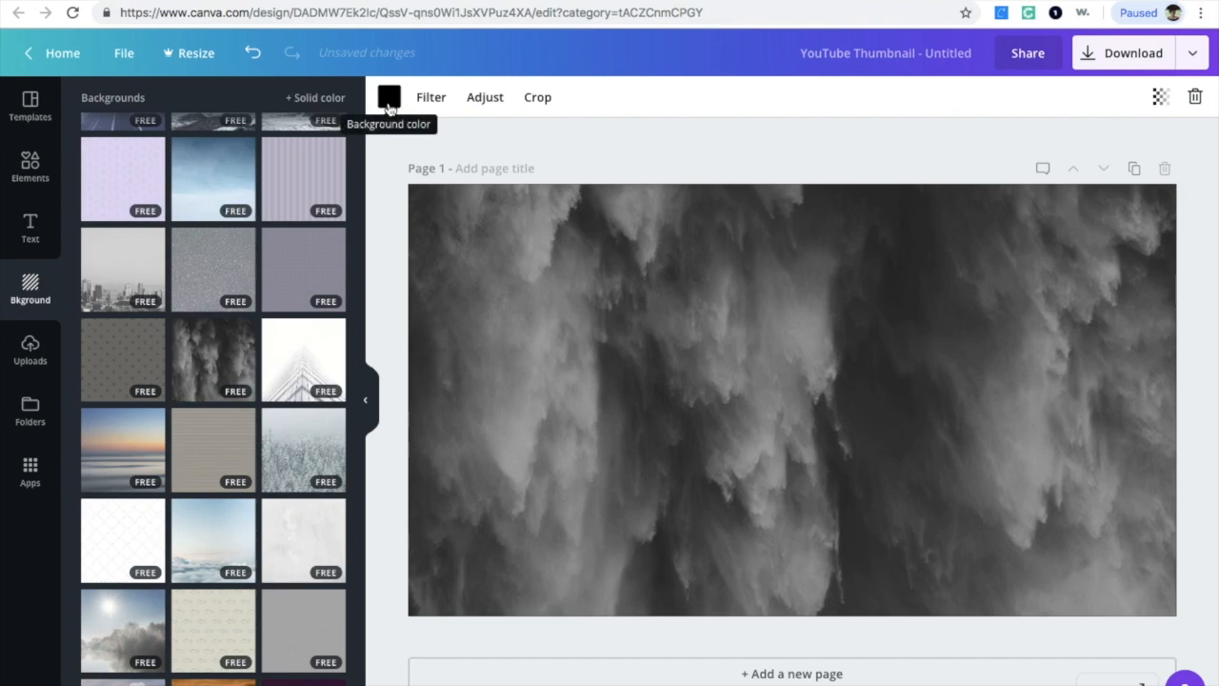
Step: Browse the shapes in the Elements panel
left_click(27, 181)
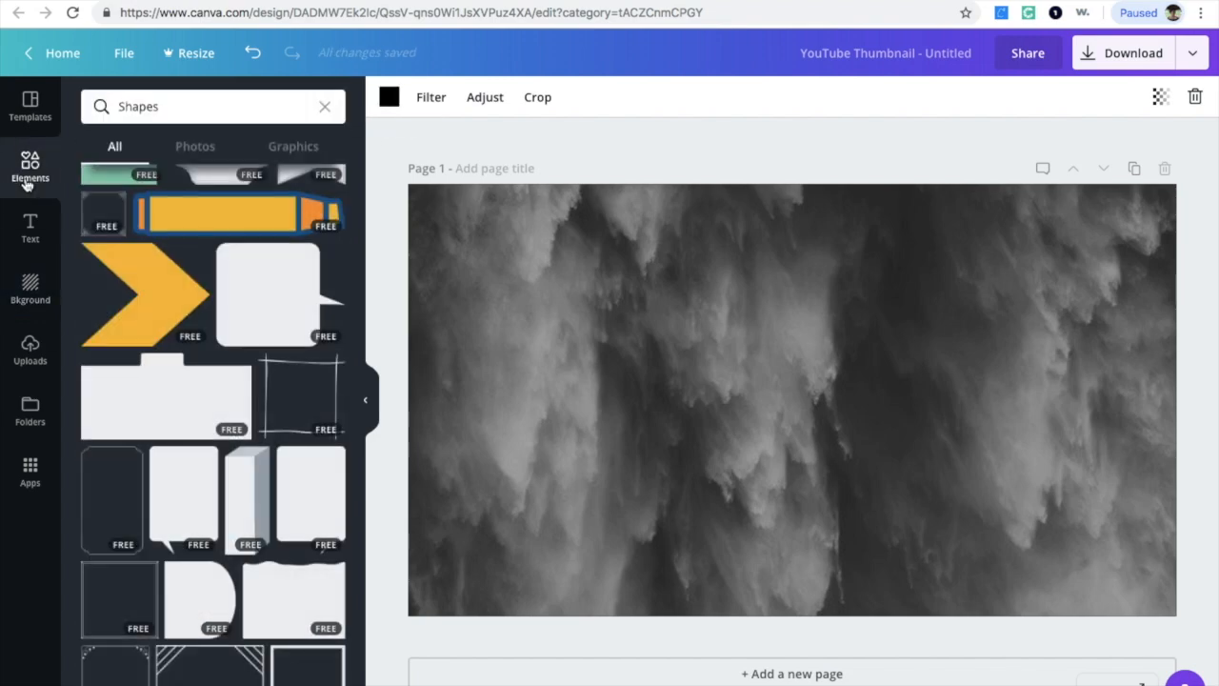
scroll(295, 363, "up", 10)
scroll(295, 364, "up", 10)
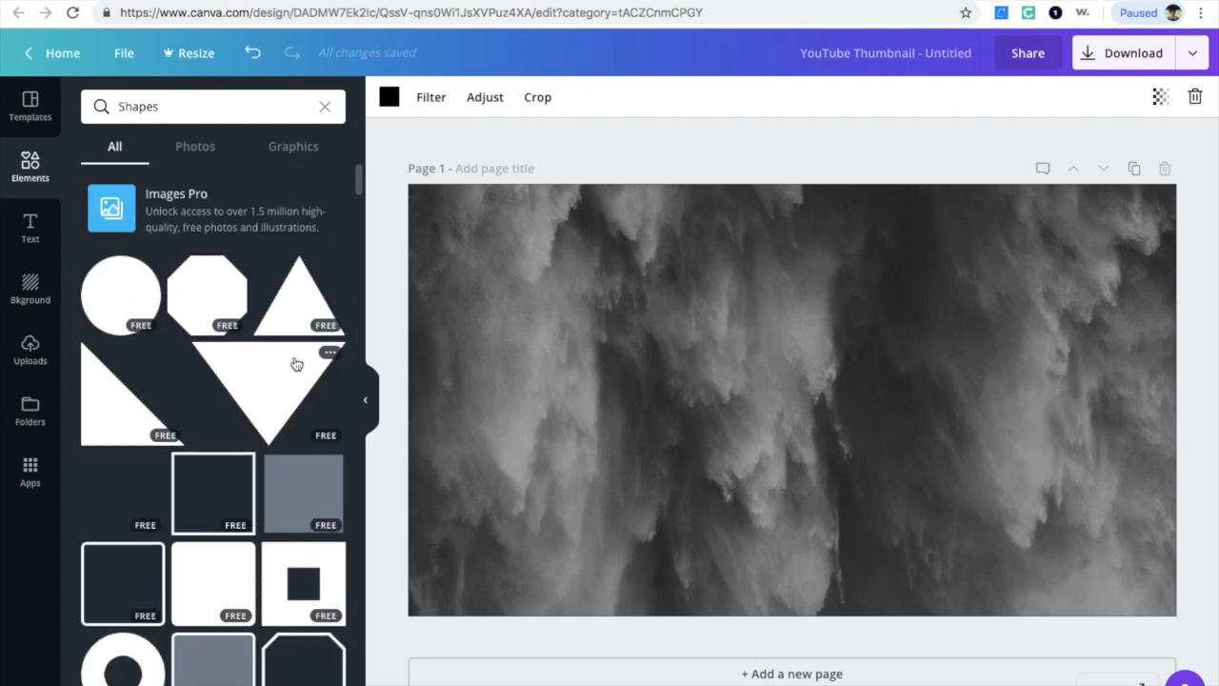
scroll(296, 364, "down", 3)
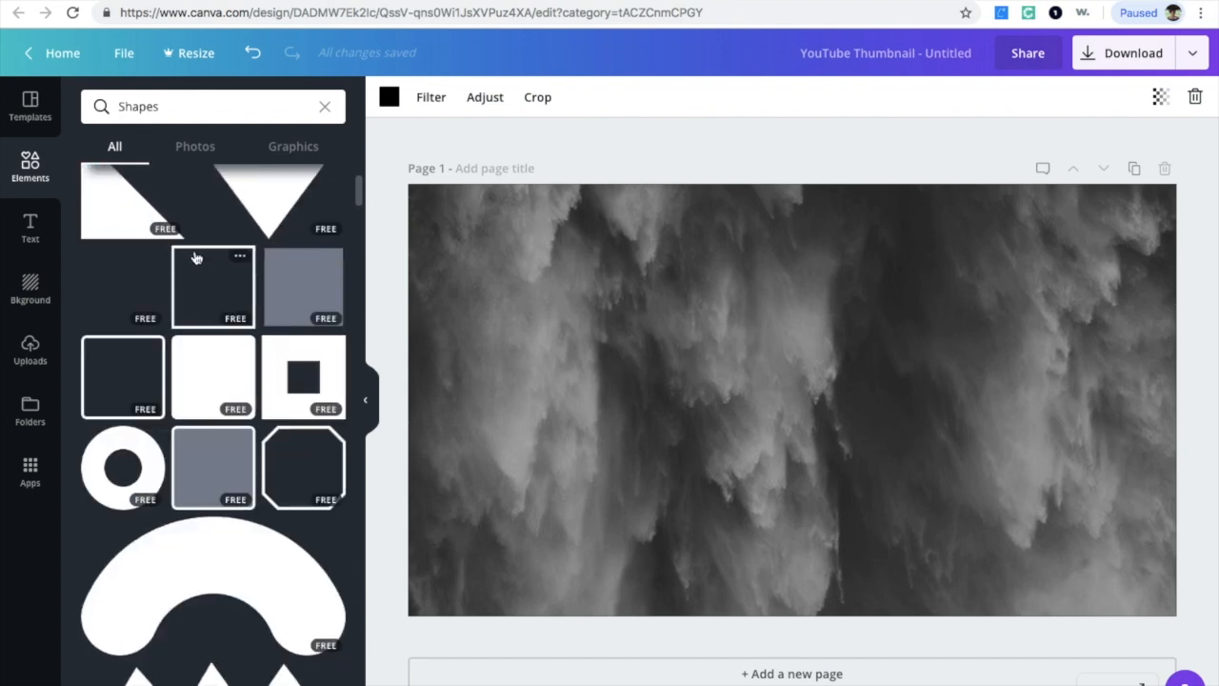
scroll(221, 422, "down", 5)
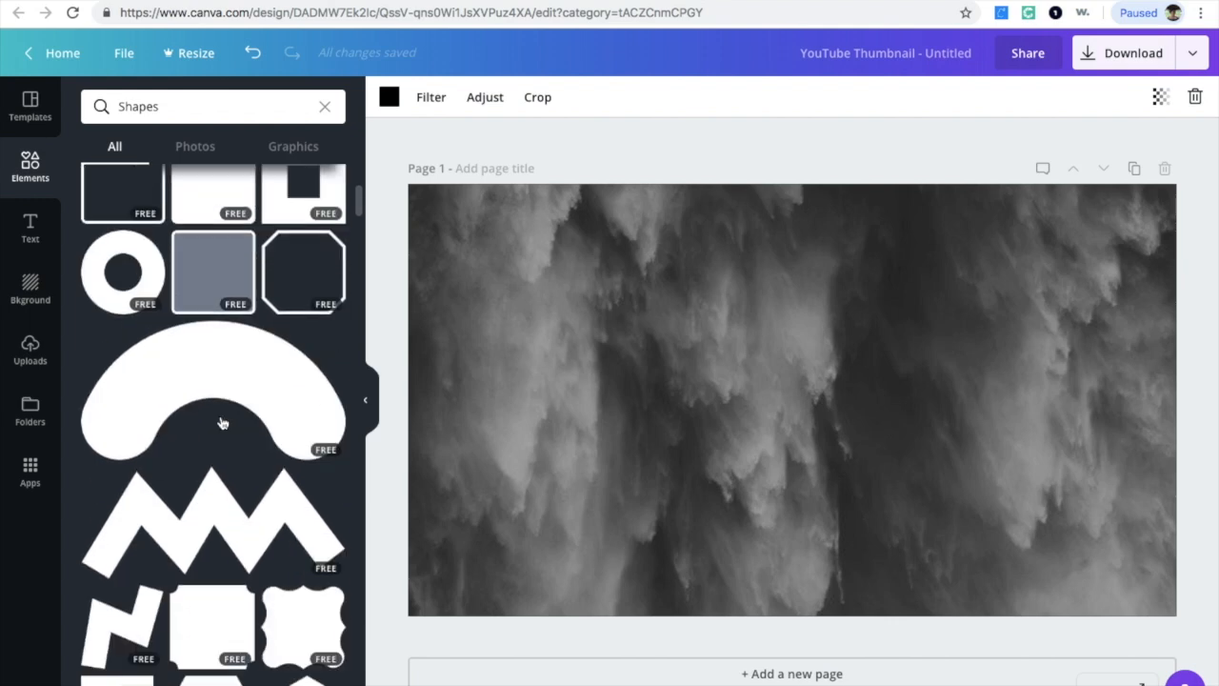
scroll(221, 423, "down", 2)
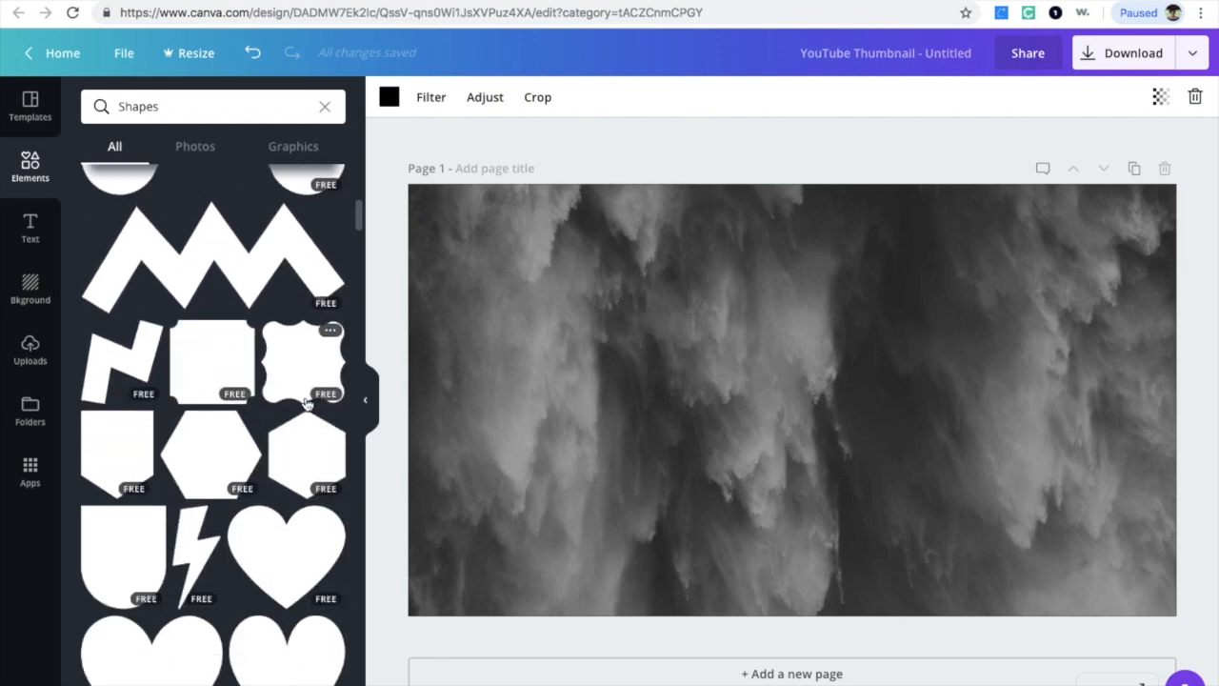
scroll(248, 517, "down", 7)
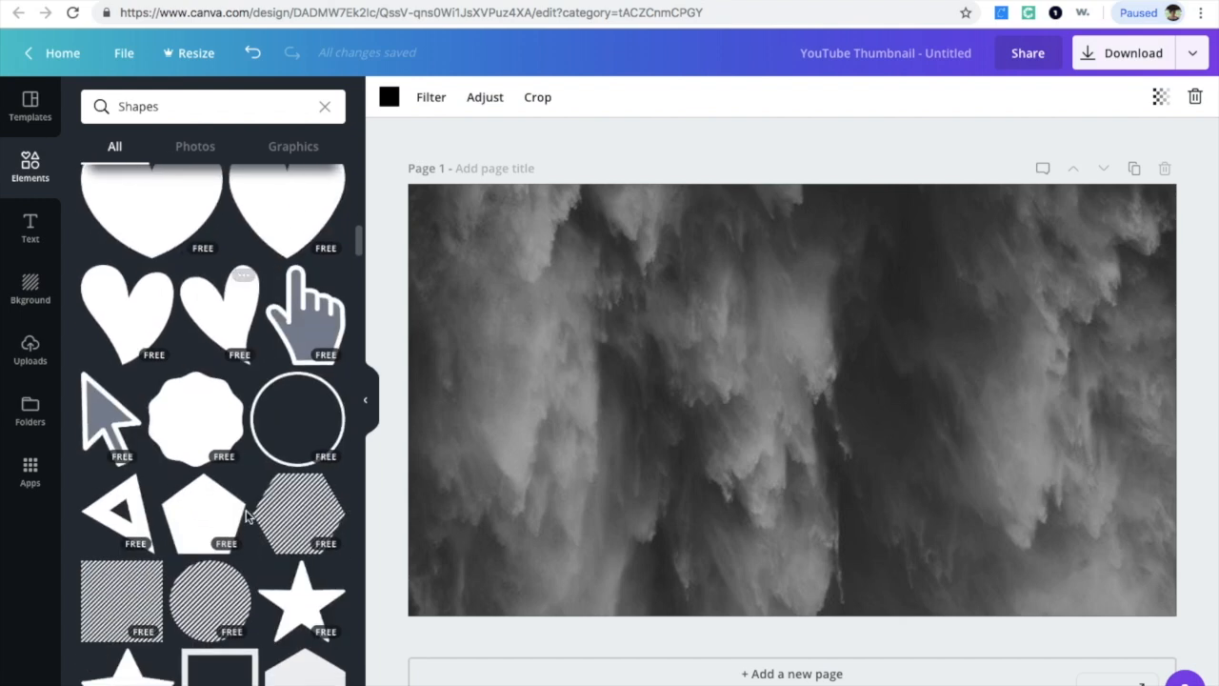
scroll(246, 517, "down", 6)
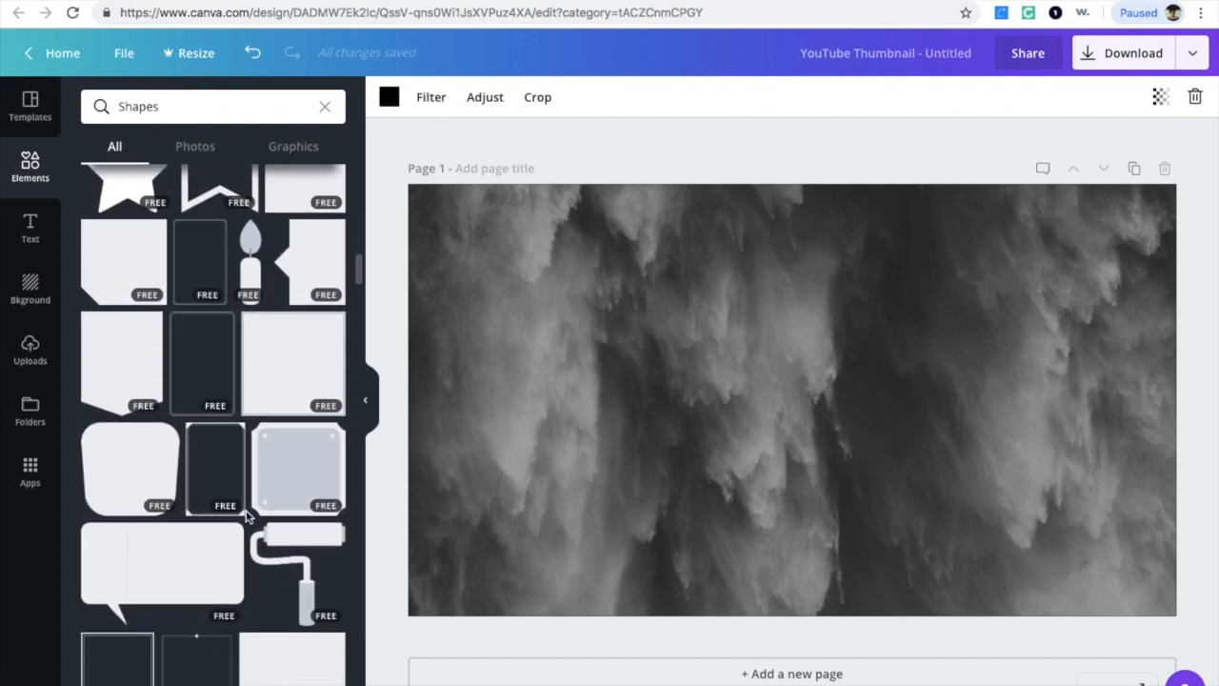
scroll(245, 517, "down", 7)
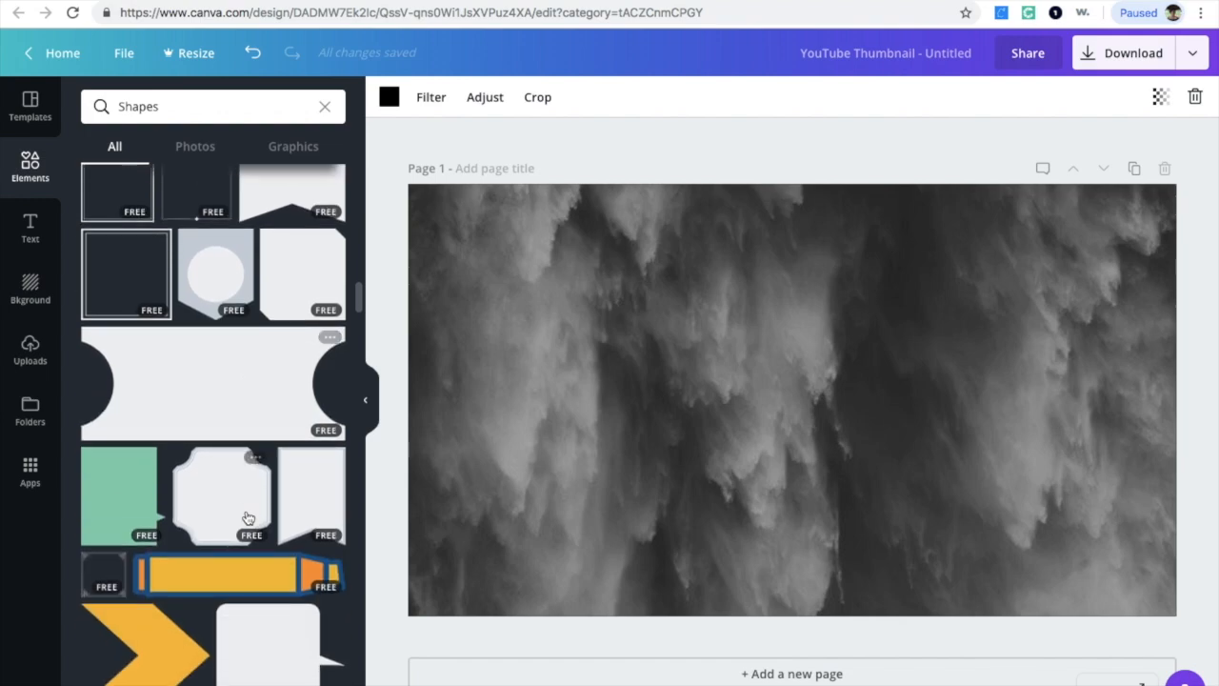
scroll(246, 517, "down", 5)
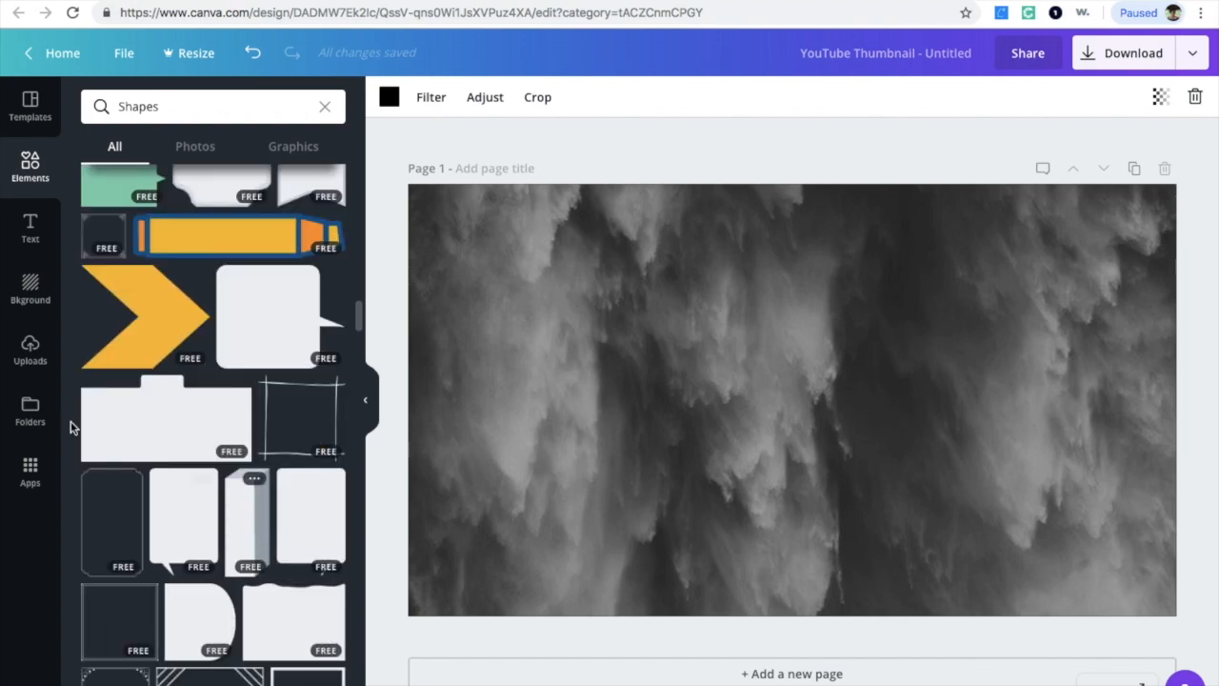
Step: Try a black marble page background, dismiss the premium purchase prompt, and undo the background change
left_click(30, 290)
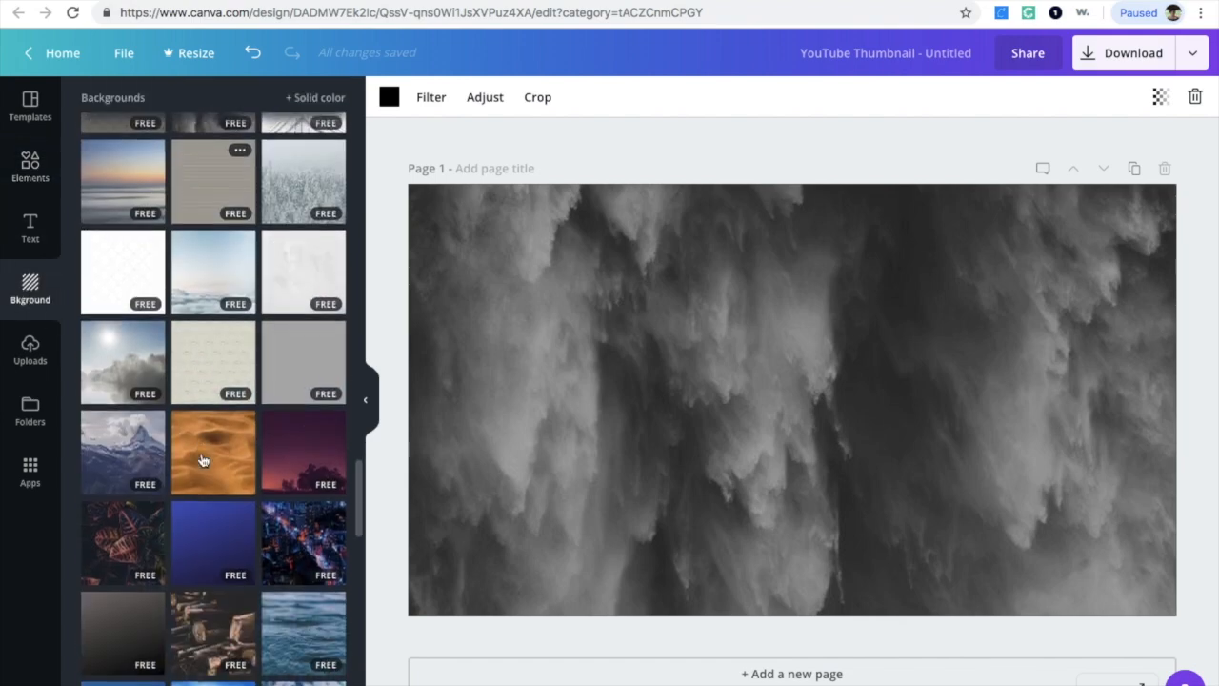
scroll(202, 461, "down", 15)
left_click_drag(203, 331, 680, 381)
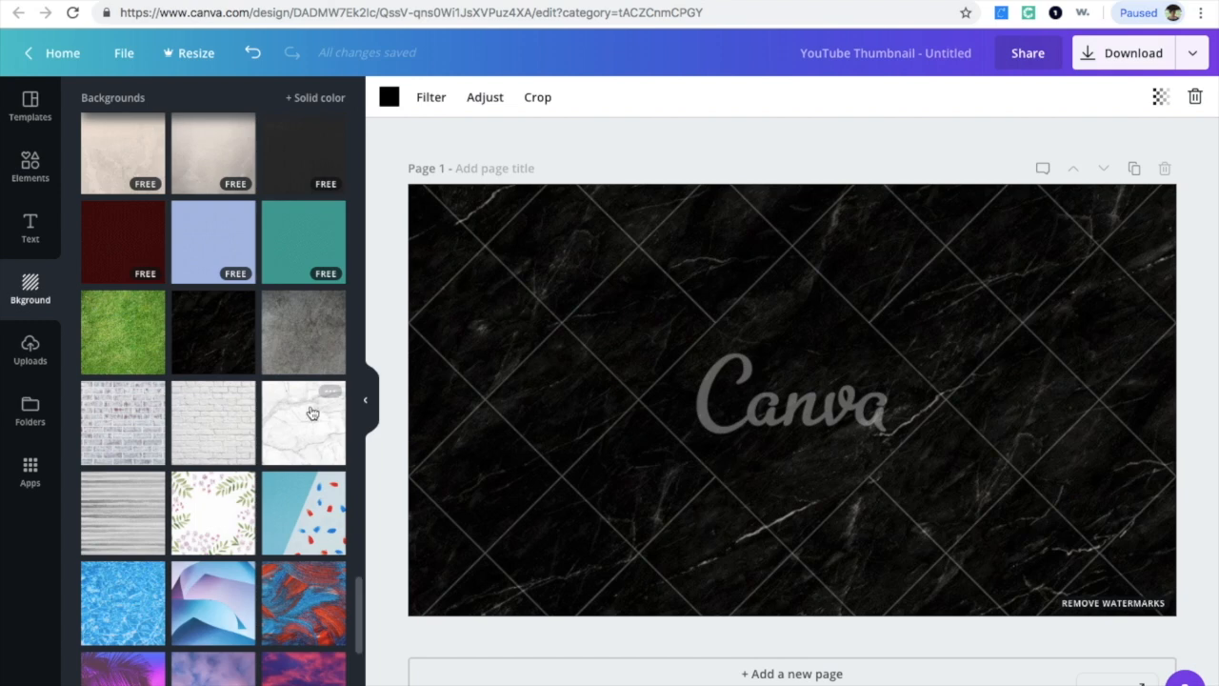
left_click(1143, 610)
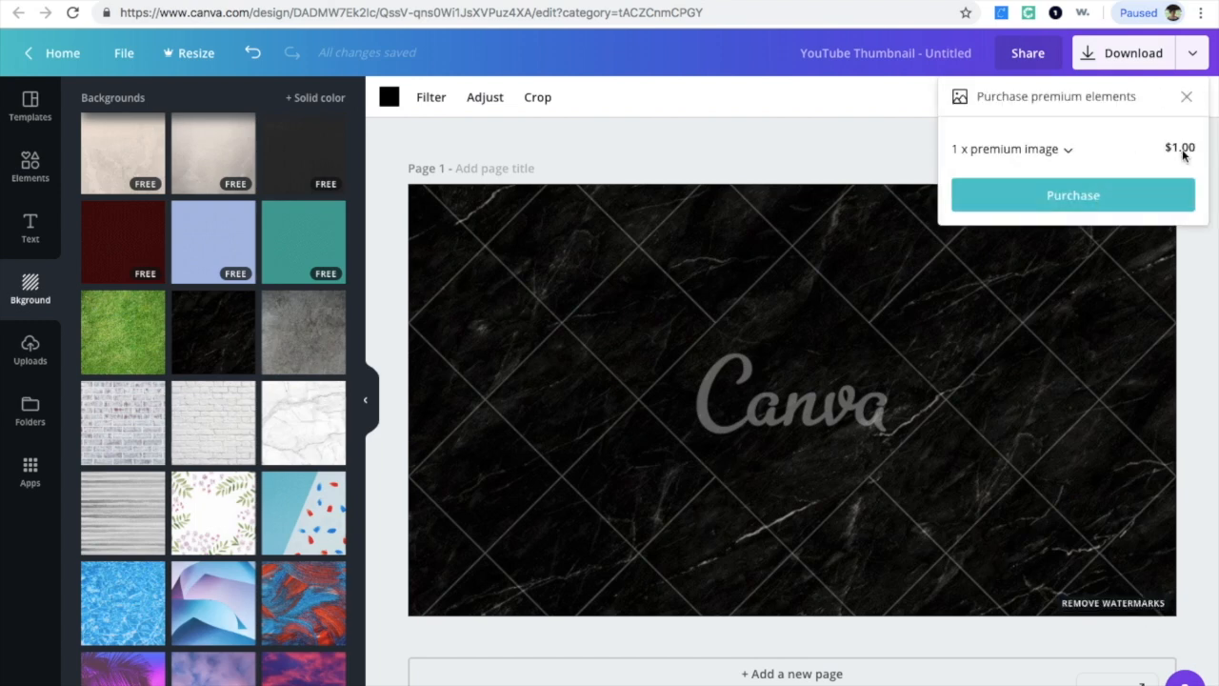
left_click(1187, 99)
left_click(839, 229)
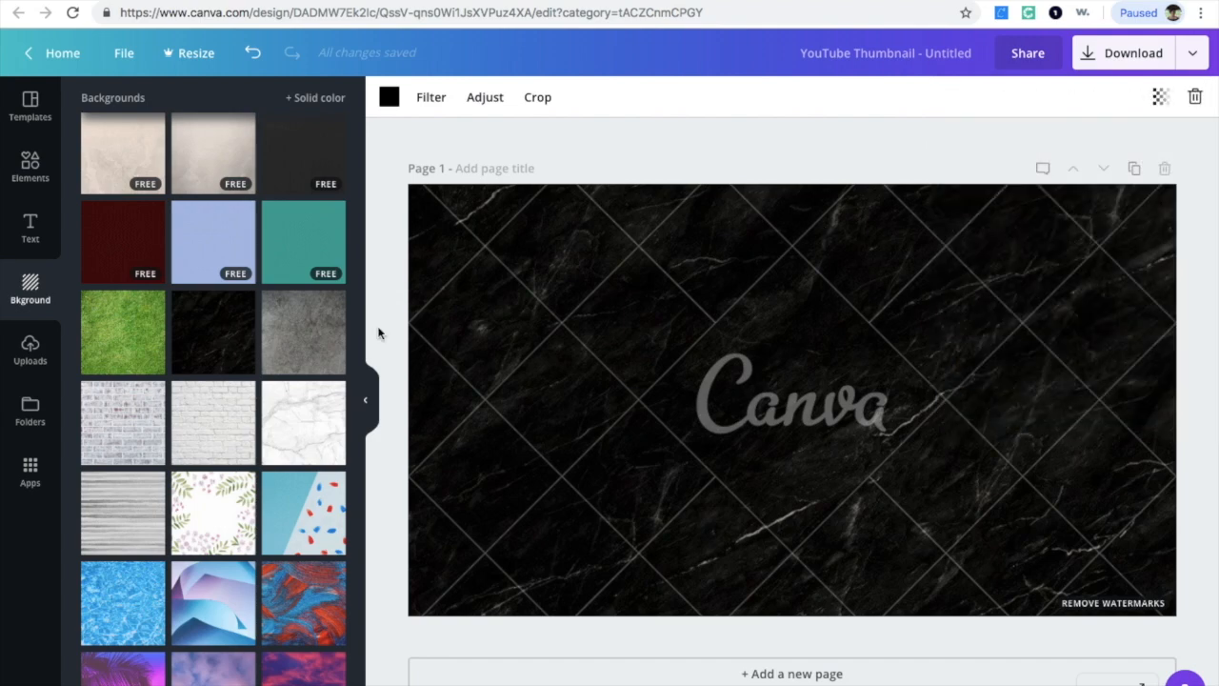
scroll(179, 309, "up", 20)
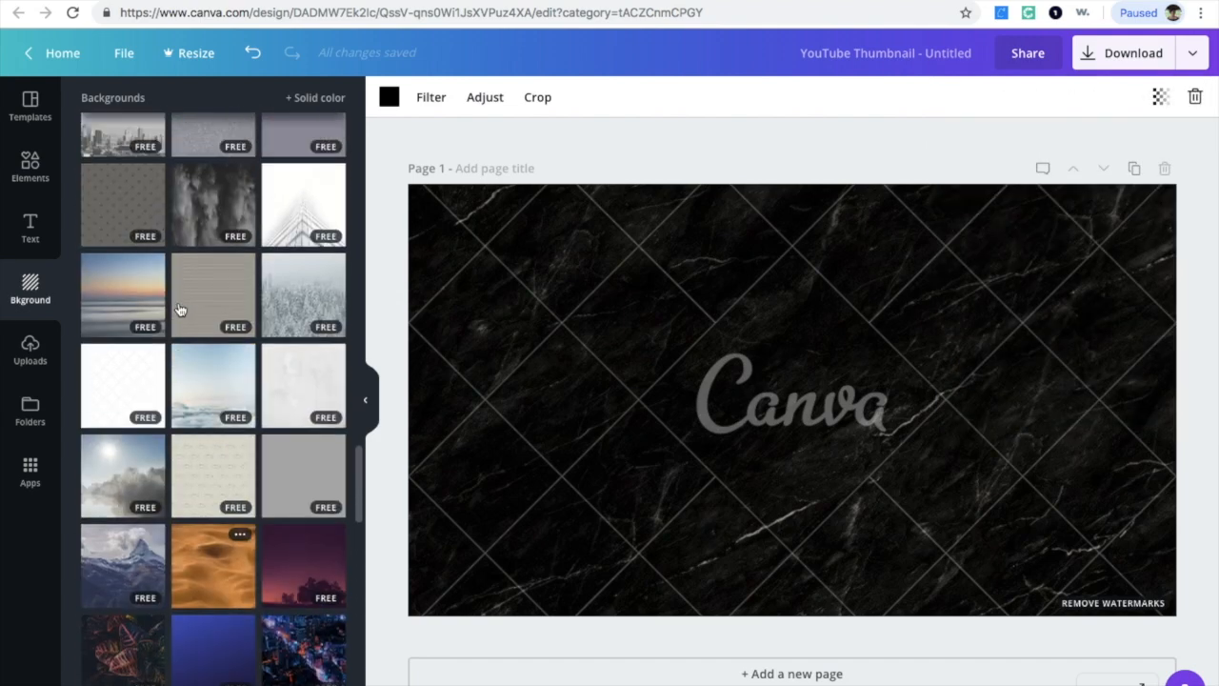
left_click(253, 54)
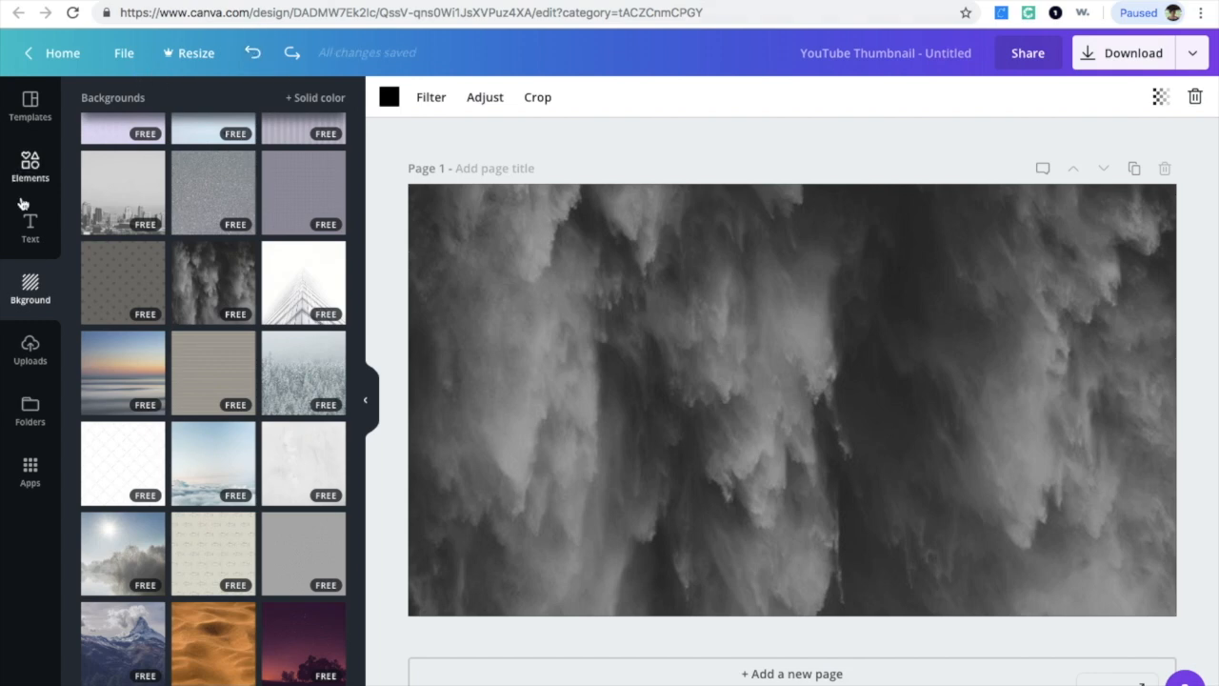
Step: Add the square frame with looped corners from the shapes and shrink it into the page's upper-left corner
left_click(30, 168)
scroll(236, 571, "down", 10)
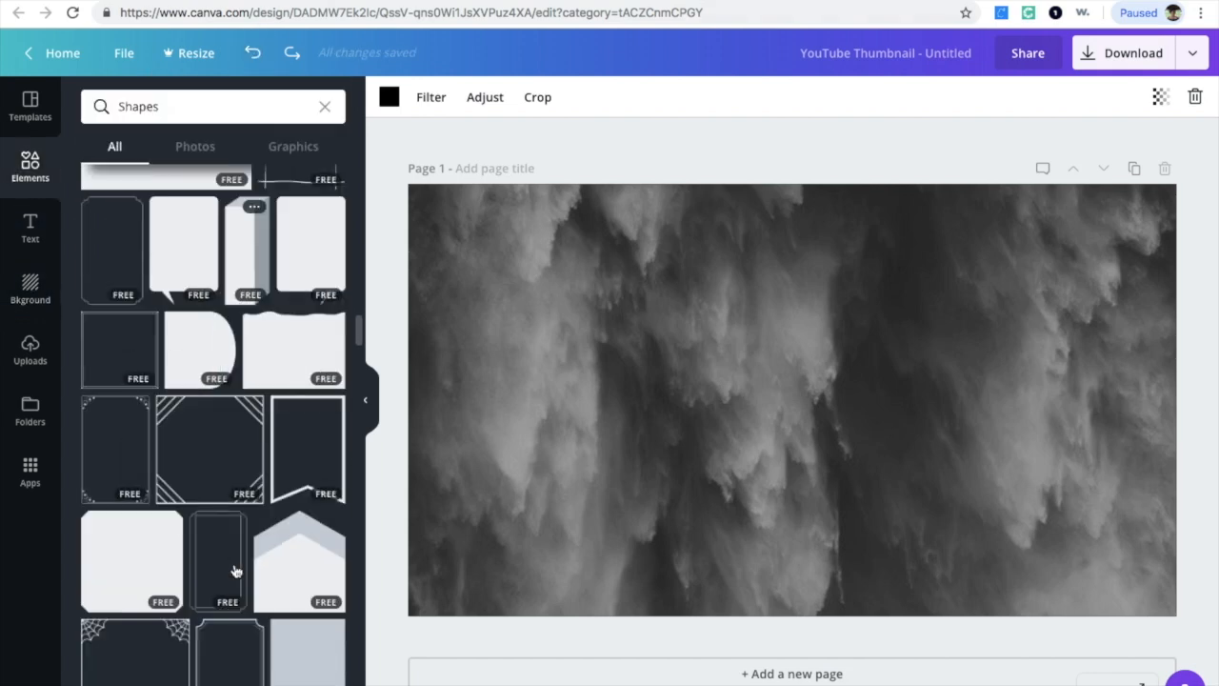
scroll(236, 571, "down", 3)
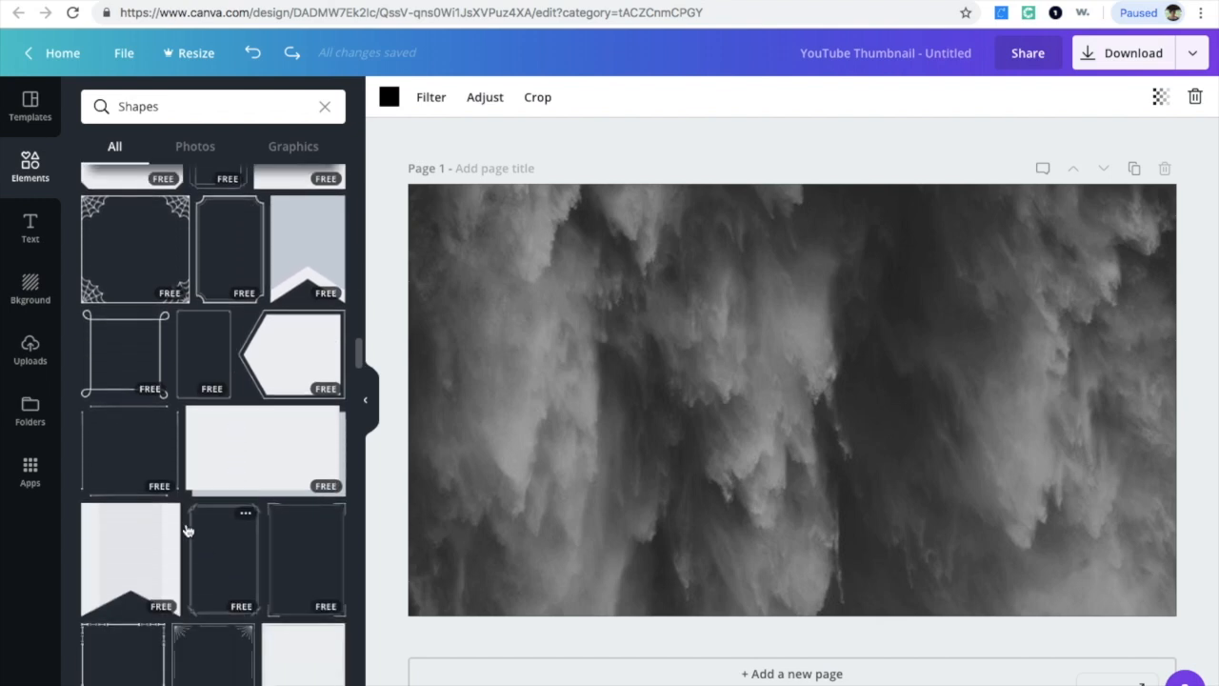
left_click_drag(132, 374, 505, 275)
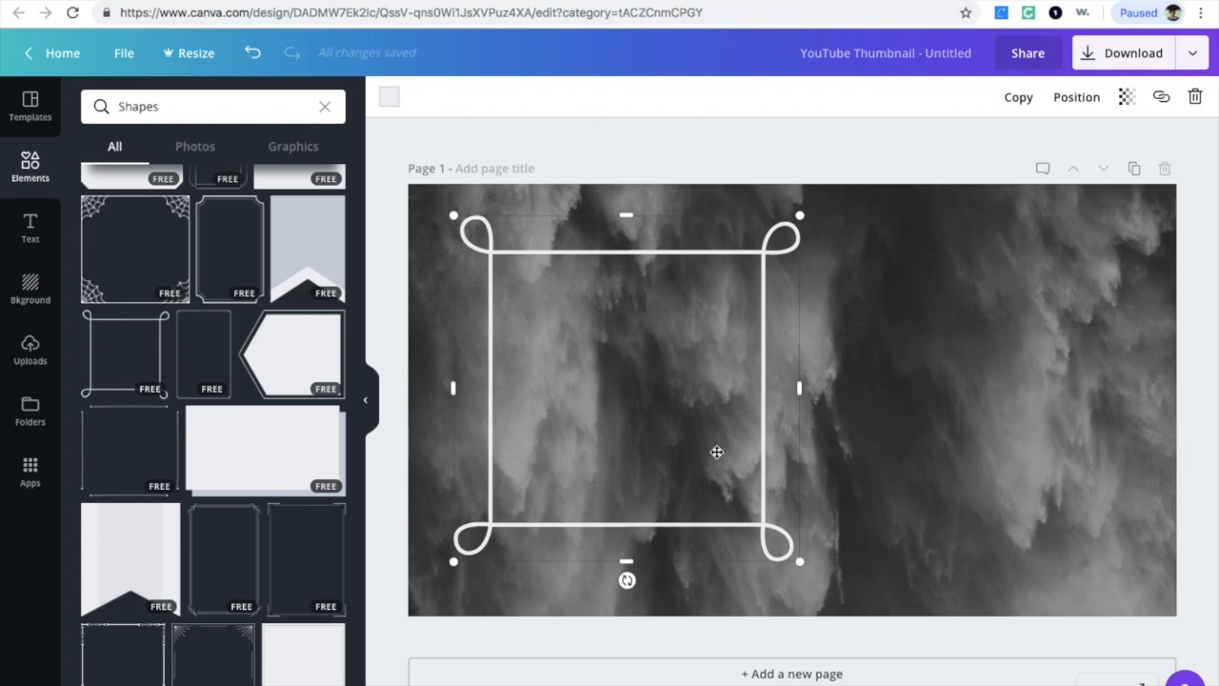
left_click_drag(800, 563, 632, 381)
left_click_drag(630, 301, 645, 300)
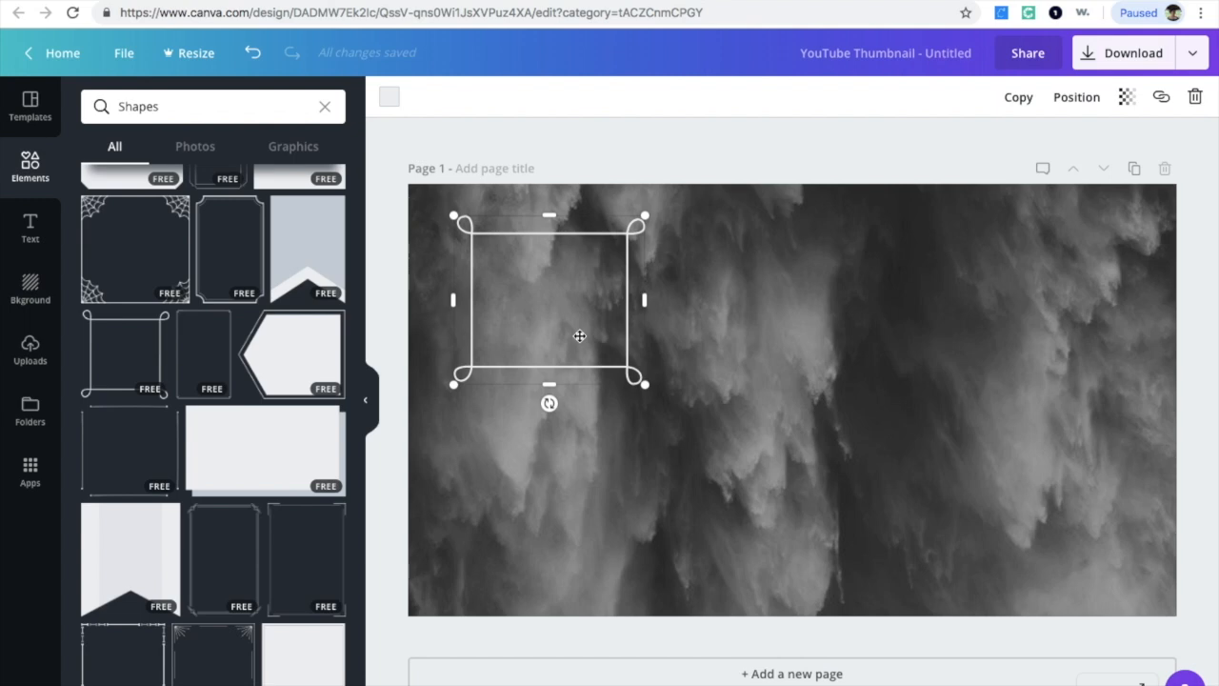
Step: Duplicate the frame several times and move two copies across the top row of the page
key("ctrl+d")
key("ctrl+d")
key("ctrl+d")
key("ctrl+d")
key("ctrl+d")
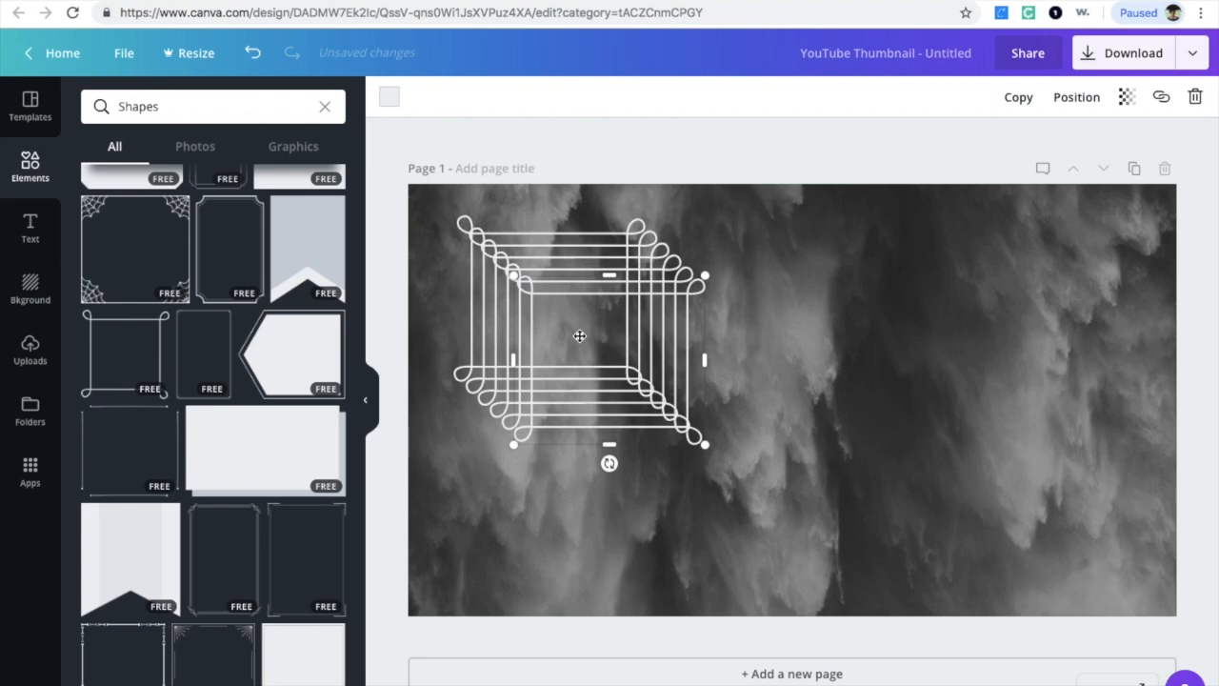
left_click_drag(620, 351, 1027, 302)
left_click_drag(633, 314, 817, 280)
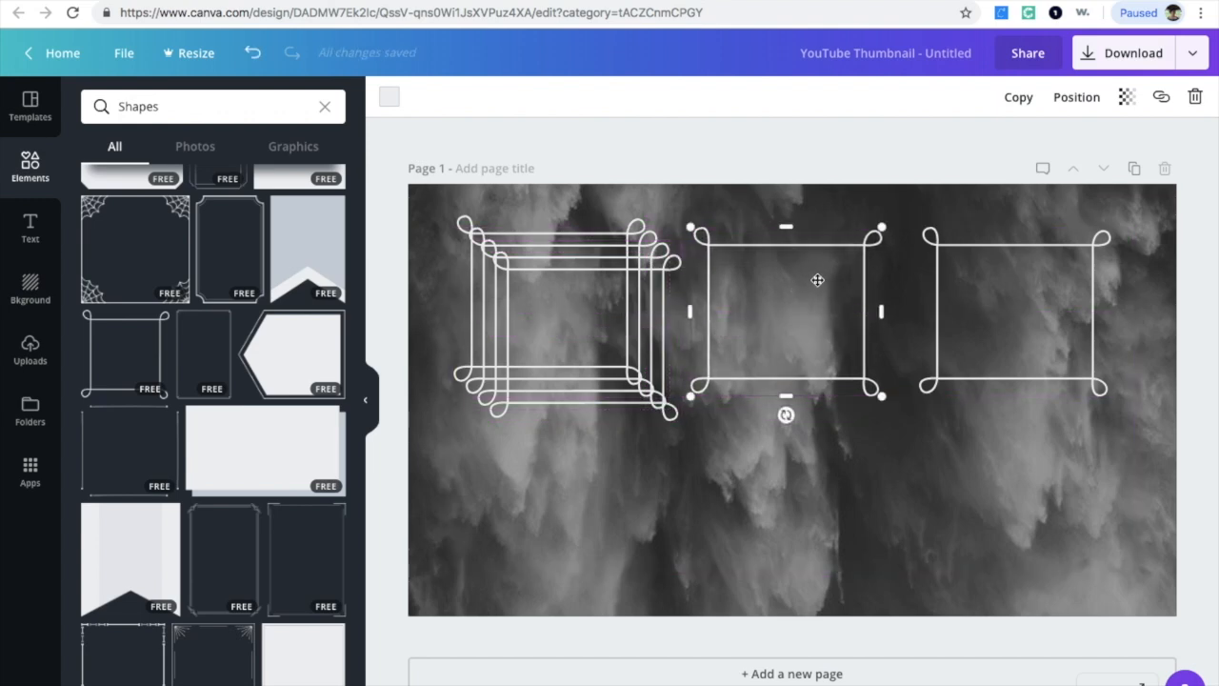
Step: Arrange the frame copies into an evenly aligned grid of two rows with three frames each
left_click_drag(582, 340, 559, 505)
left_click_drag(746, 443, 787, 521)
left_click_drag(563, 332, 1021, 519)
left_click_drag(780, 299, 785, 298)
left_click_drag(1010, 321, 1010, 314)
left_click_drag(1006, 491, 1007, 499)
left_click_drag(811, 456, 806, 457)
left_click(811, 321)
left_click_drag(610, 308, 607, 308)
left_click_drag(594, 492, 579, 492)
left_click_drag(569, 328, 569, 322)
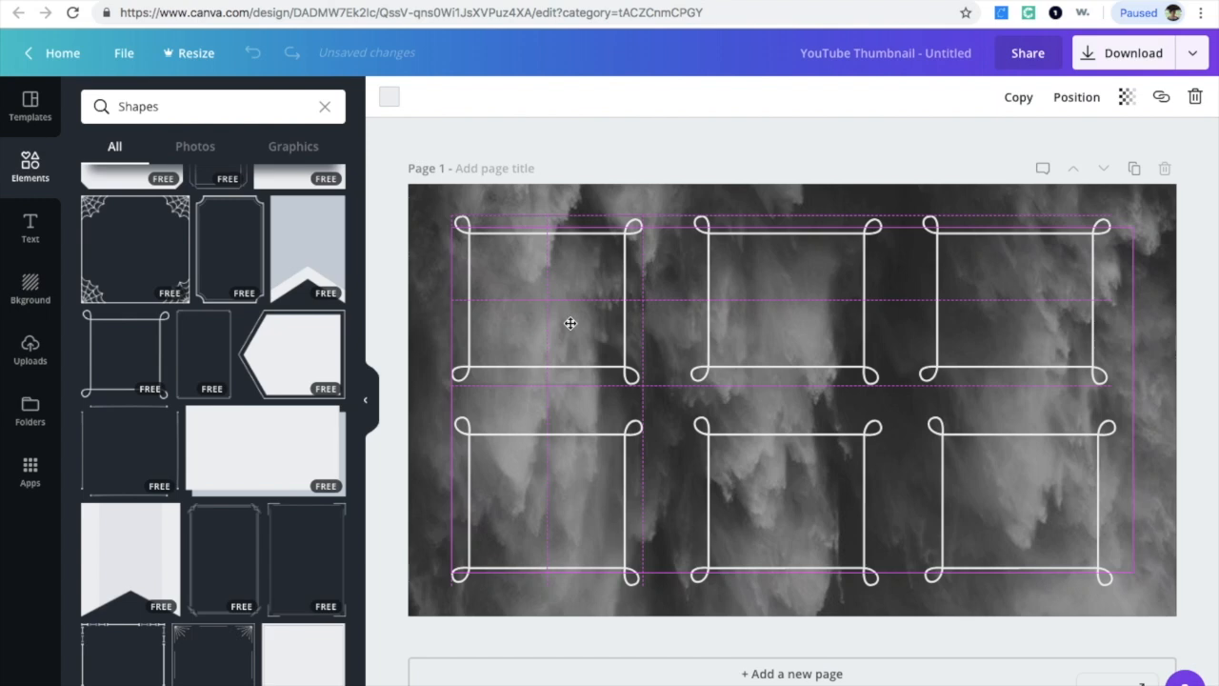
mouse_move(569, 323)
left_mouse_down()
mouse_move(555, 272)
mouse_move(562, 340)
mouse_move(566, 322)
left_mouse_up()
left_click_drag(567, 320, 567, 320)
left_click_drag(819, 487, 818, 484)
left_click(1092, 499)
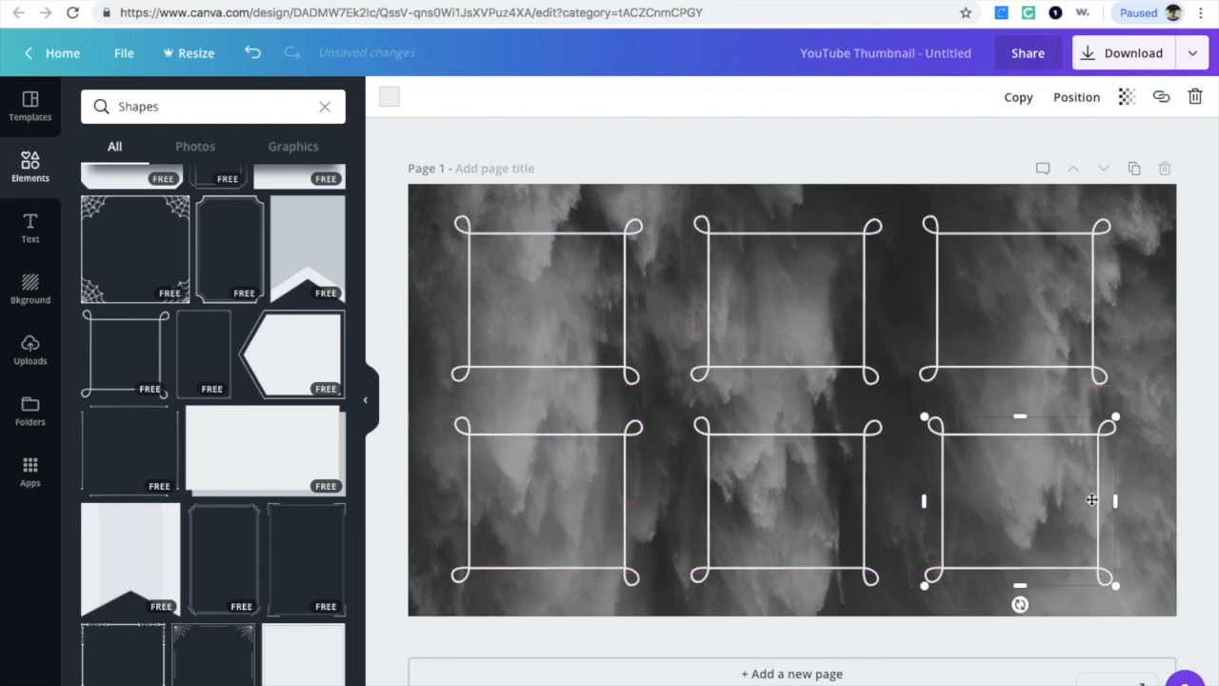
left_click_drag(1092, 498, 1094, 492)
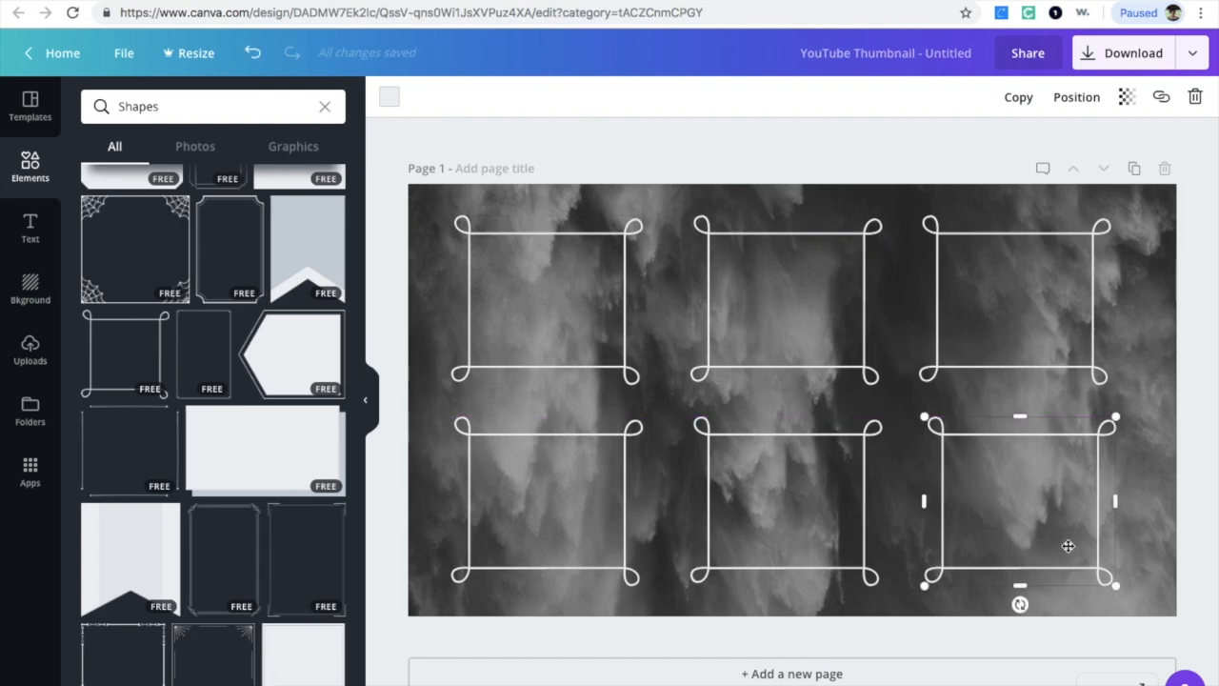
Step: Recolor all the frames to the custom teal #58d6d2, applying the change to every frame
left_click(543, 262)
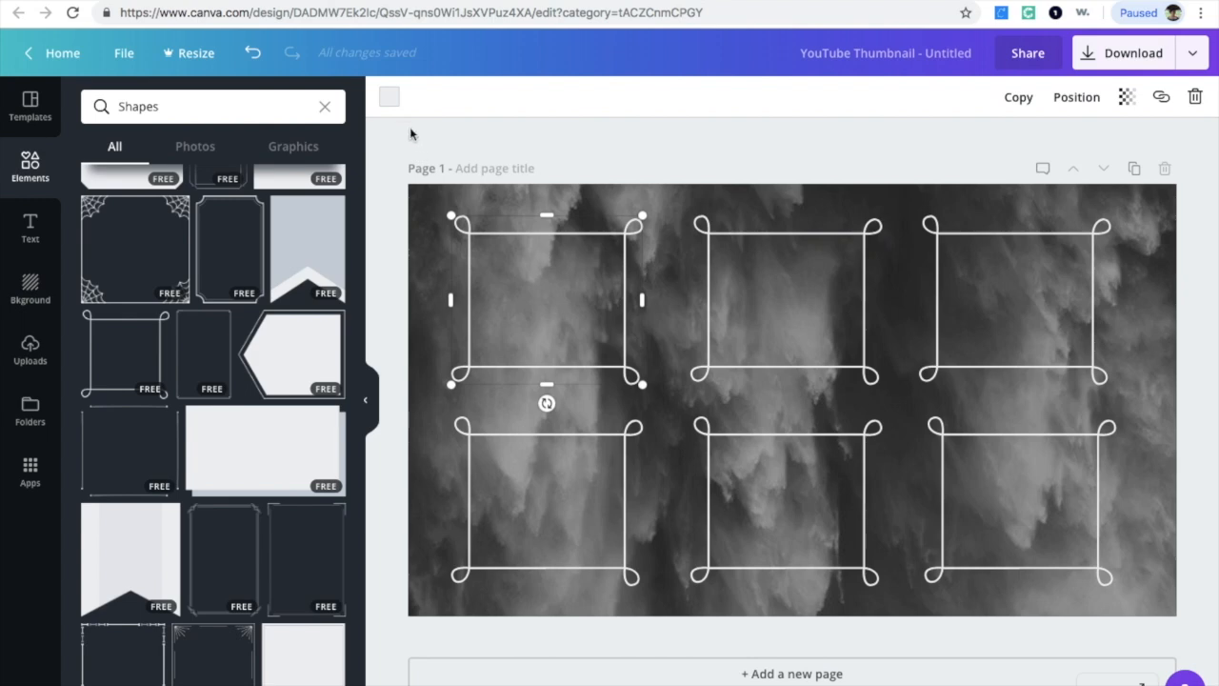
left_click(772, 520)
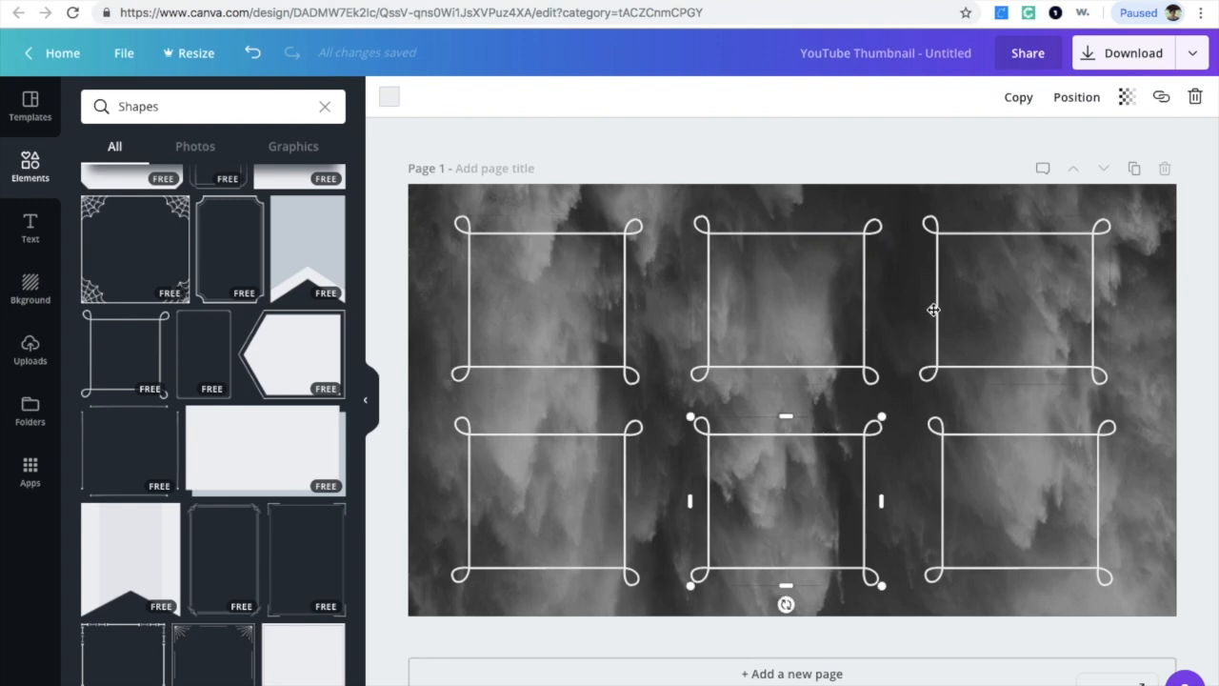
left_click(390, 99)
left_click(407, 161)
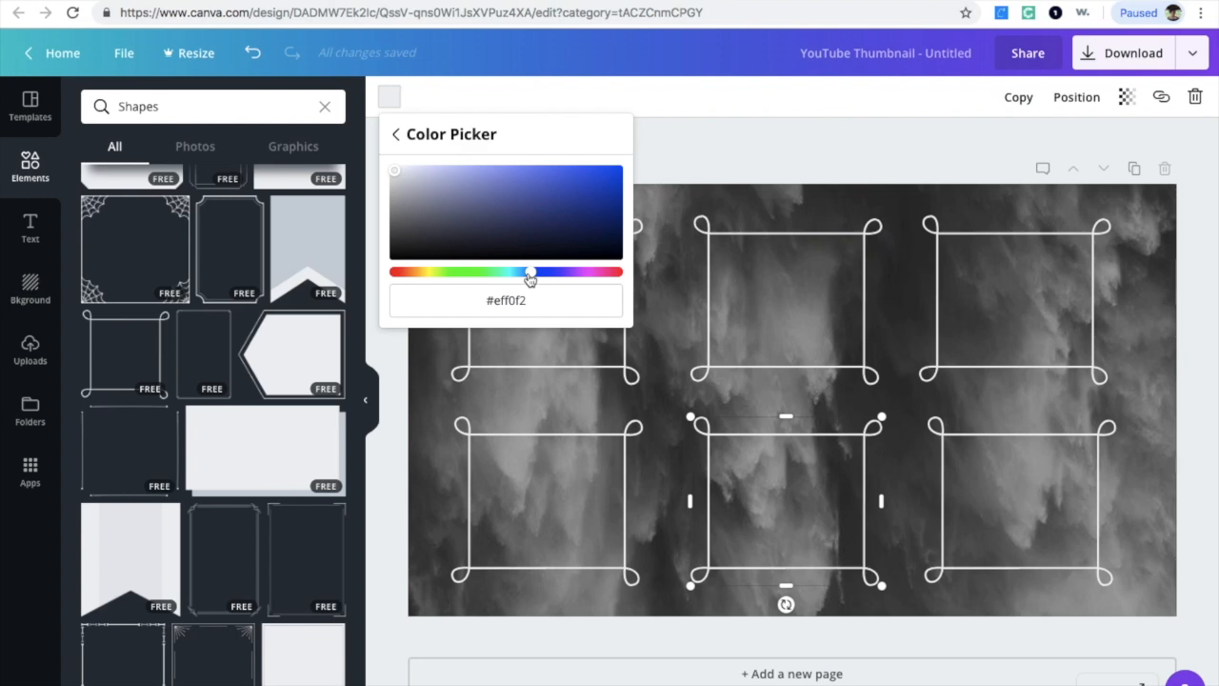
left_click_drag(531, 276, 526, 277)
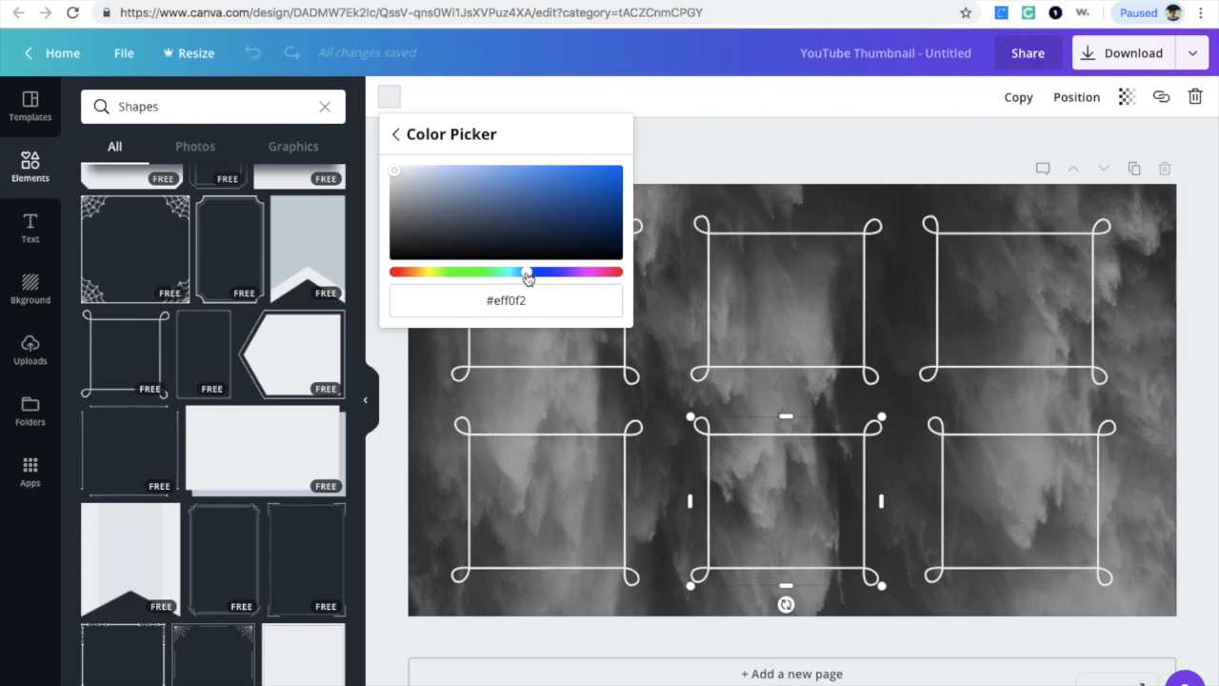
left_click_drag(526, 277, 508, 278)
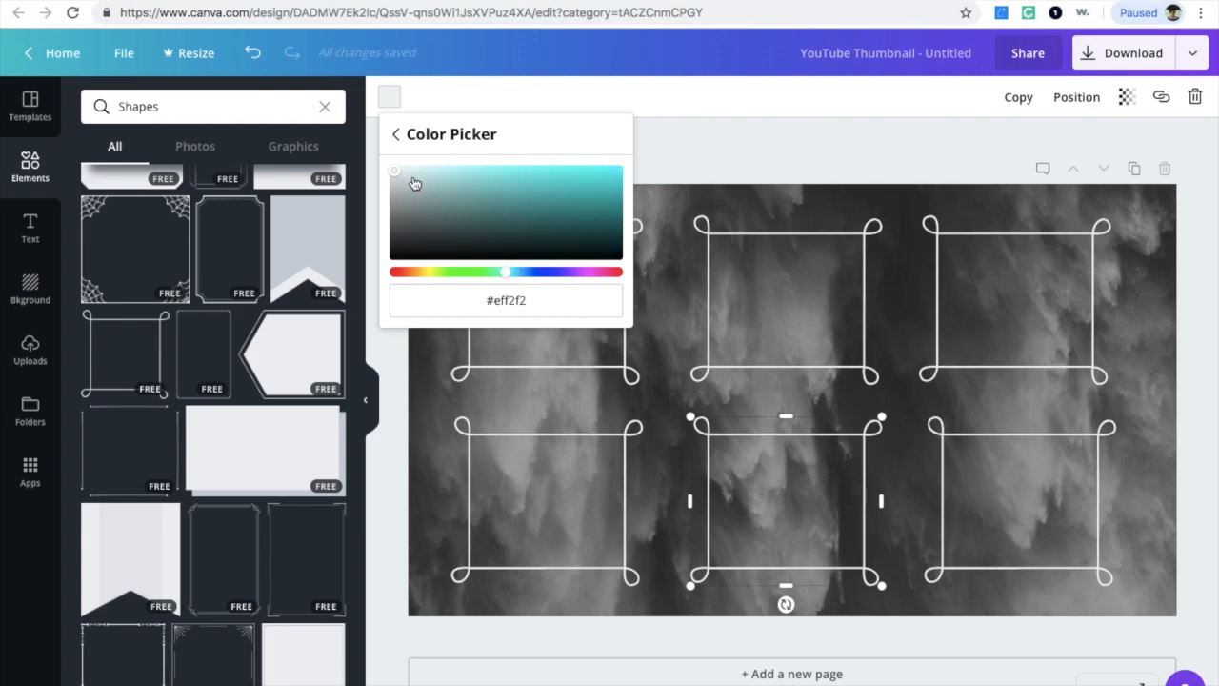
left_click_drag(397, 171, 527, 180)
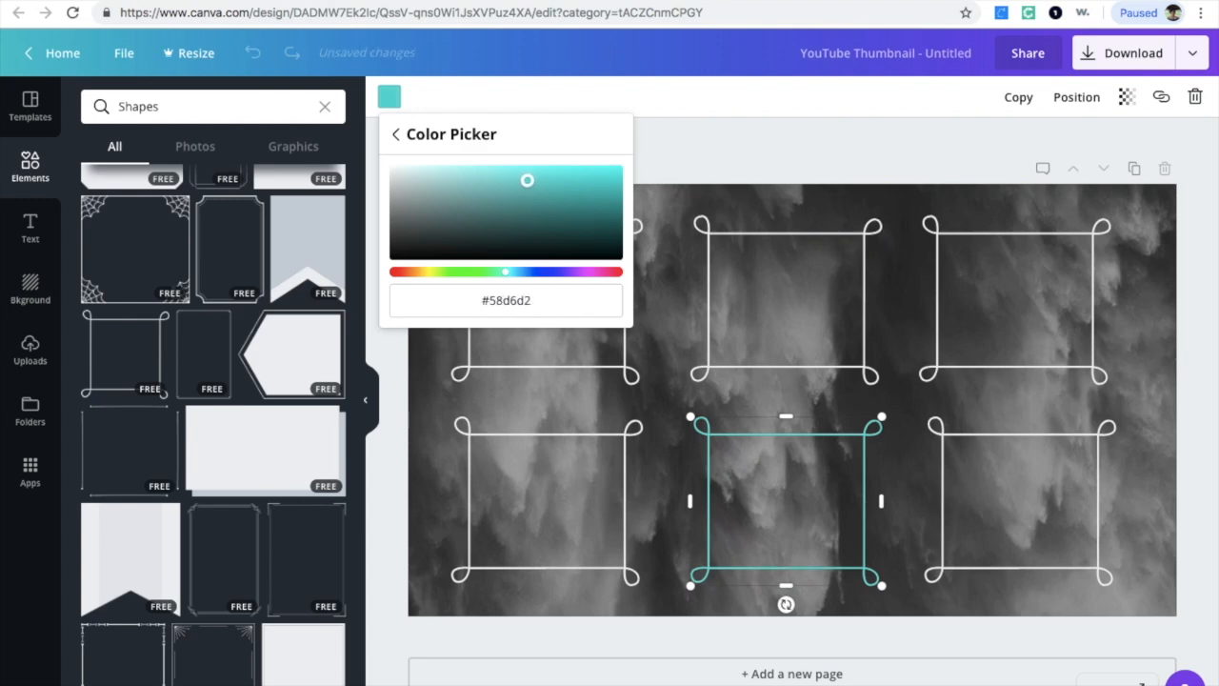
left_click(395, 135)
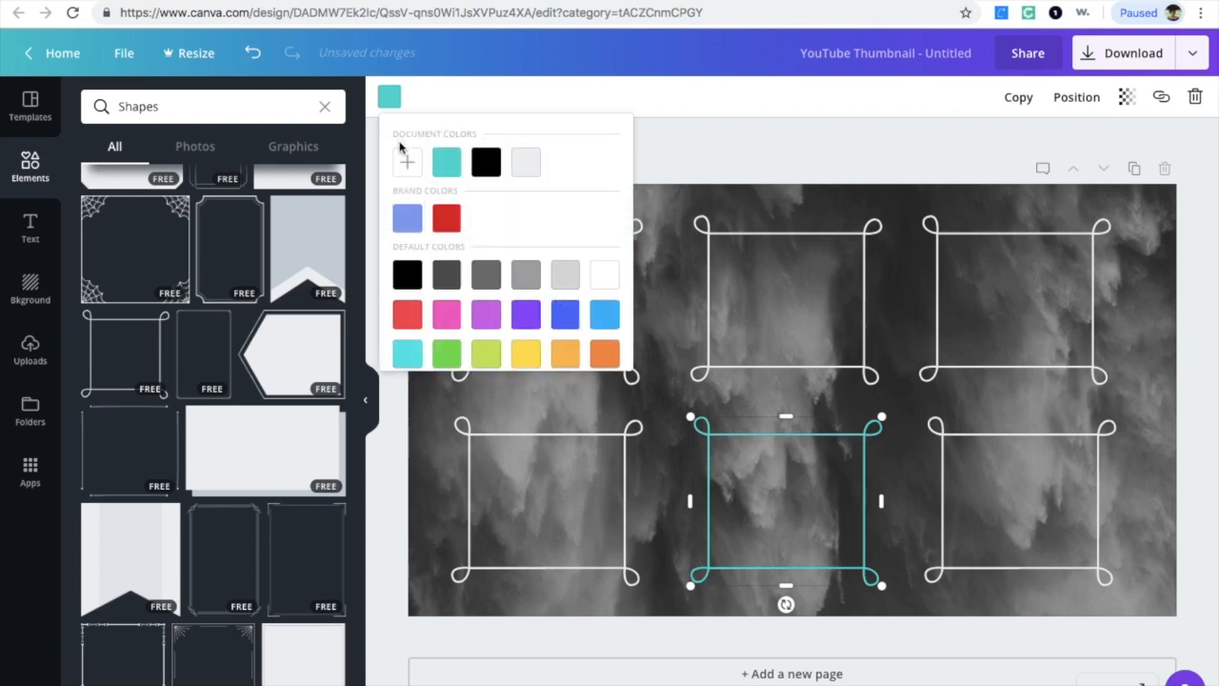
scroll(476, 310, "down", 2)
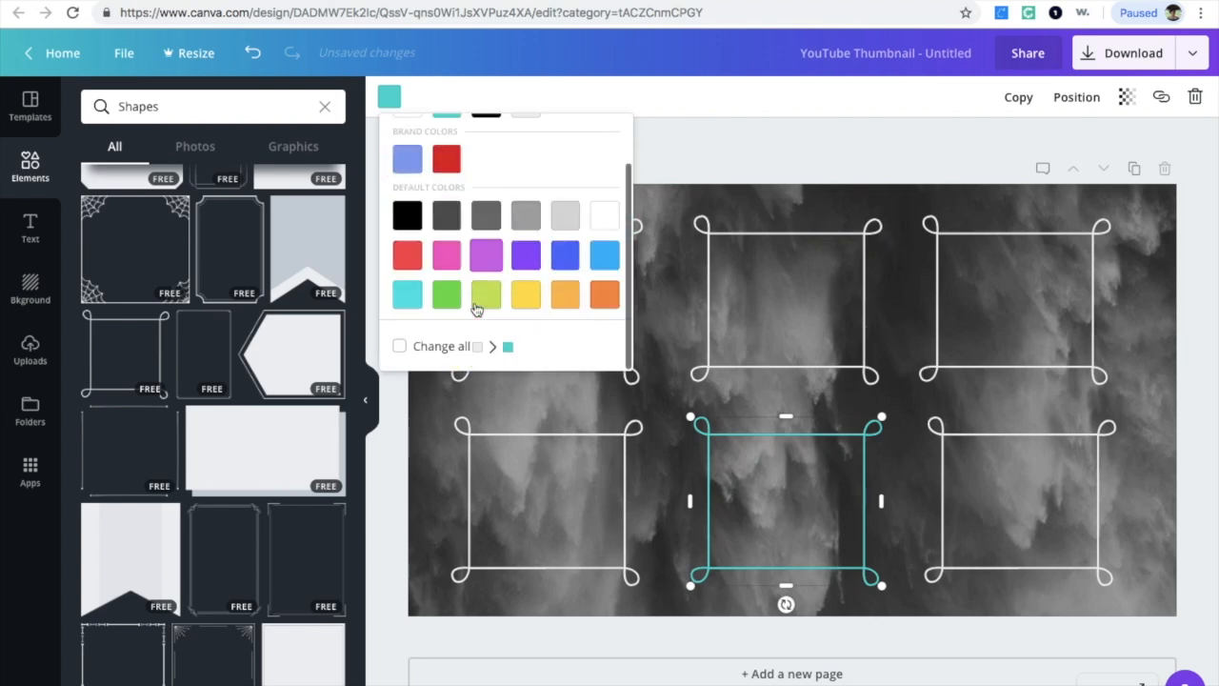
left_click(407, 351)
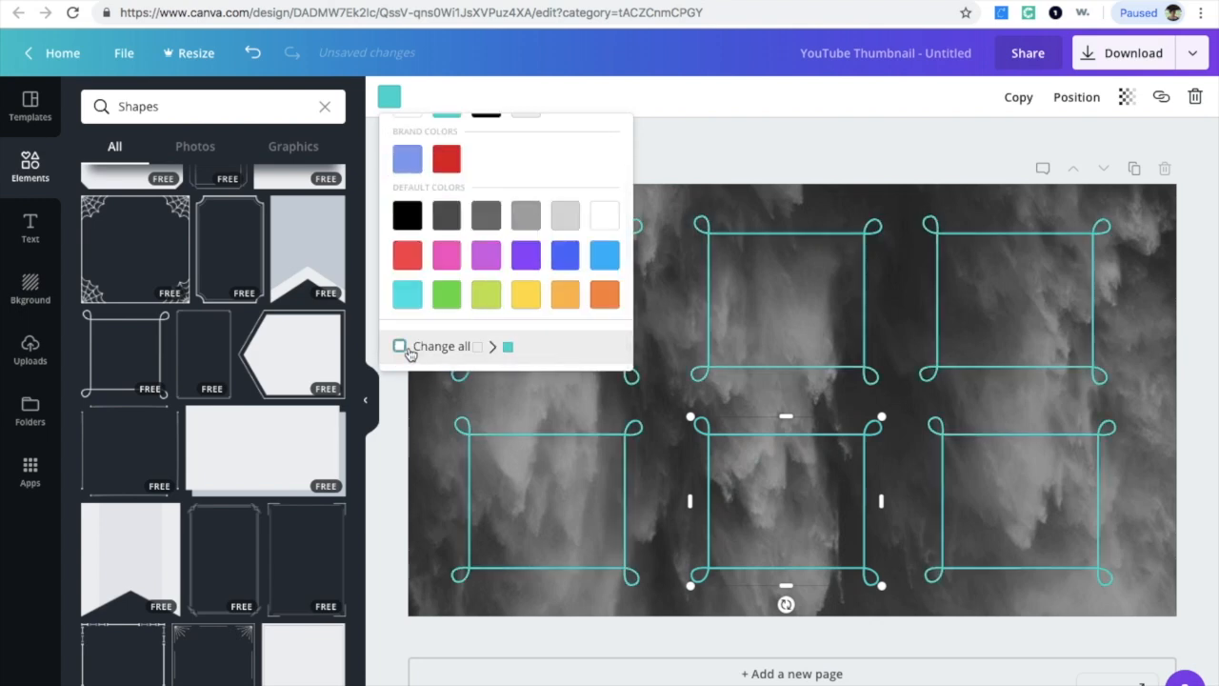
left_click(895, 412)
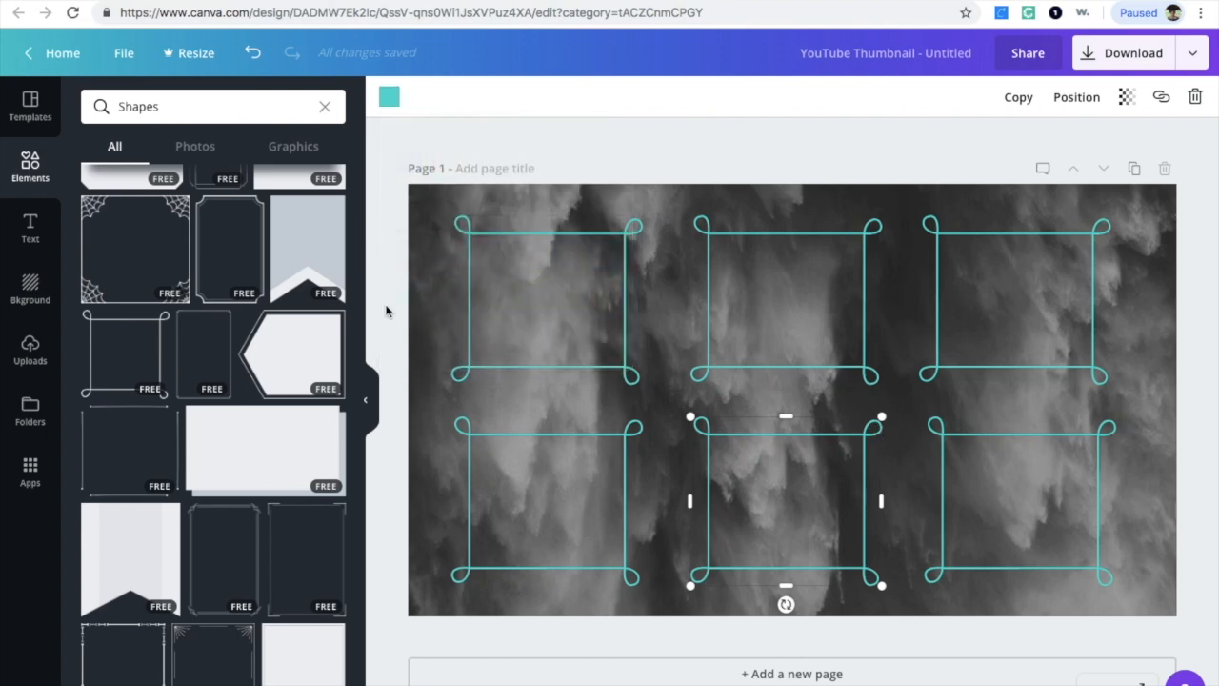
Step: Browse the text combinations in the Text panel
left_click(31, 223)
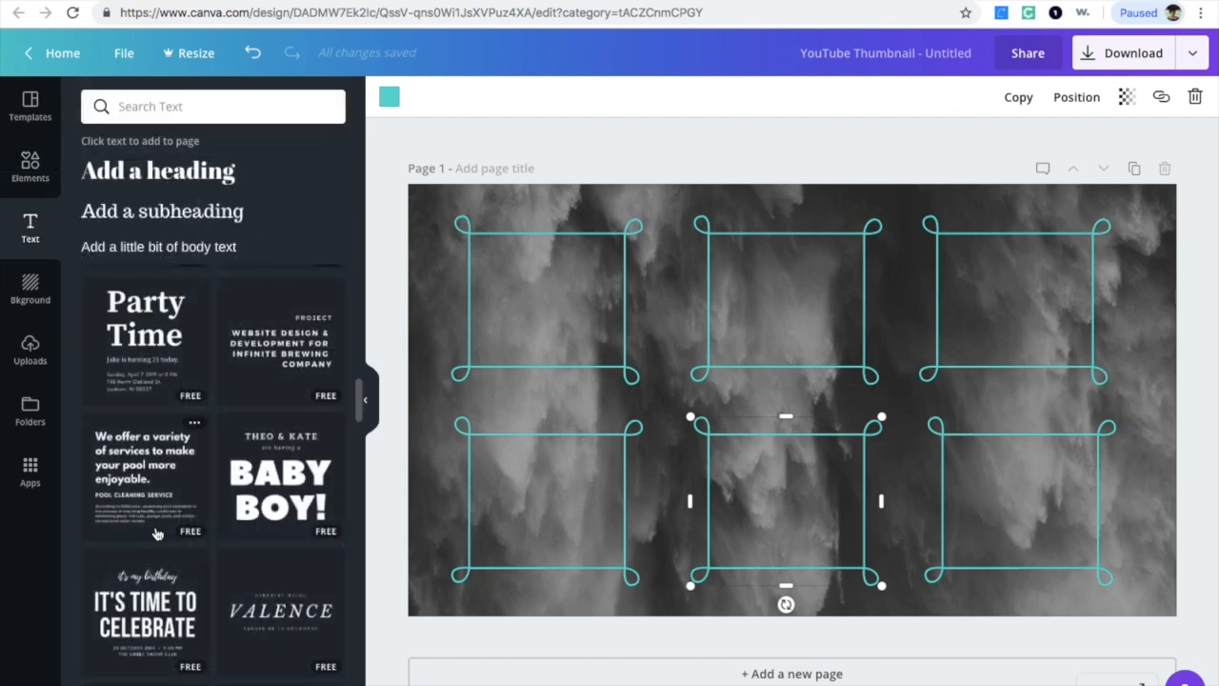
scroll(190, 468, "up", 1)
scroll(194, 455, "down", 2)
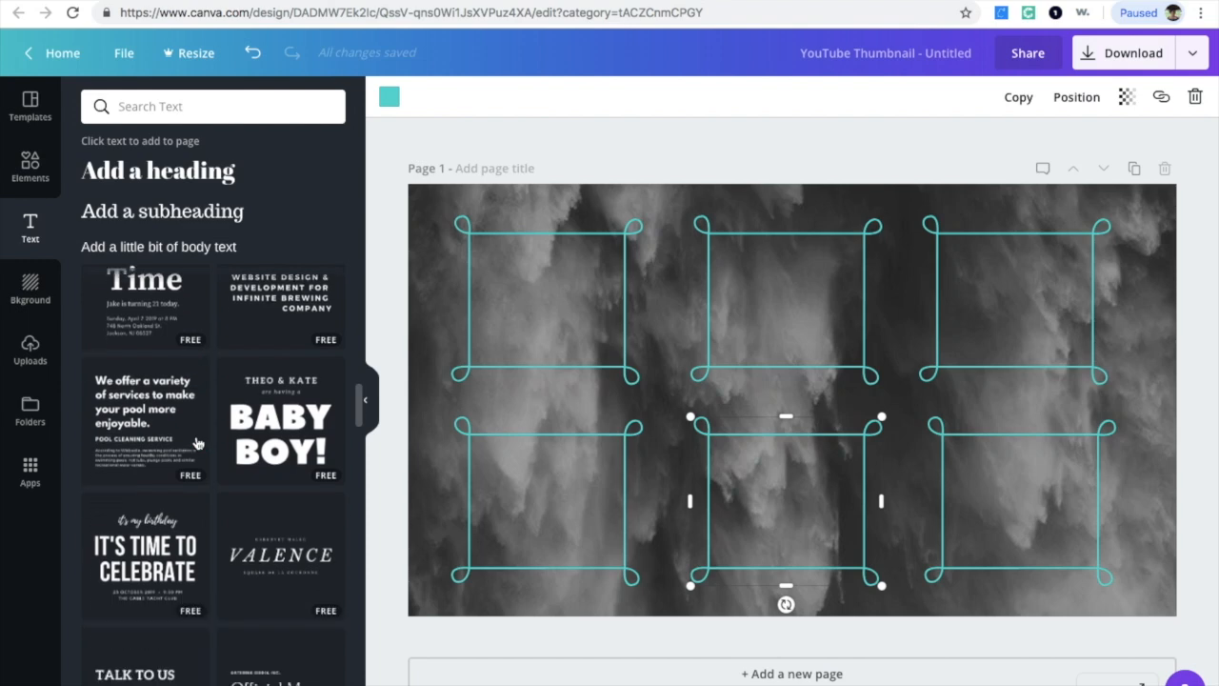
scroll(236, 583, "down", 10)
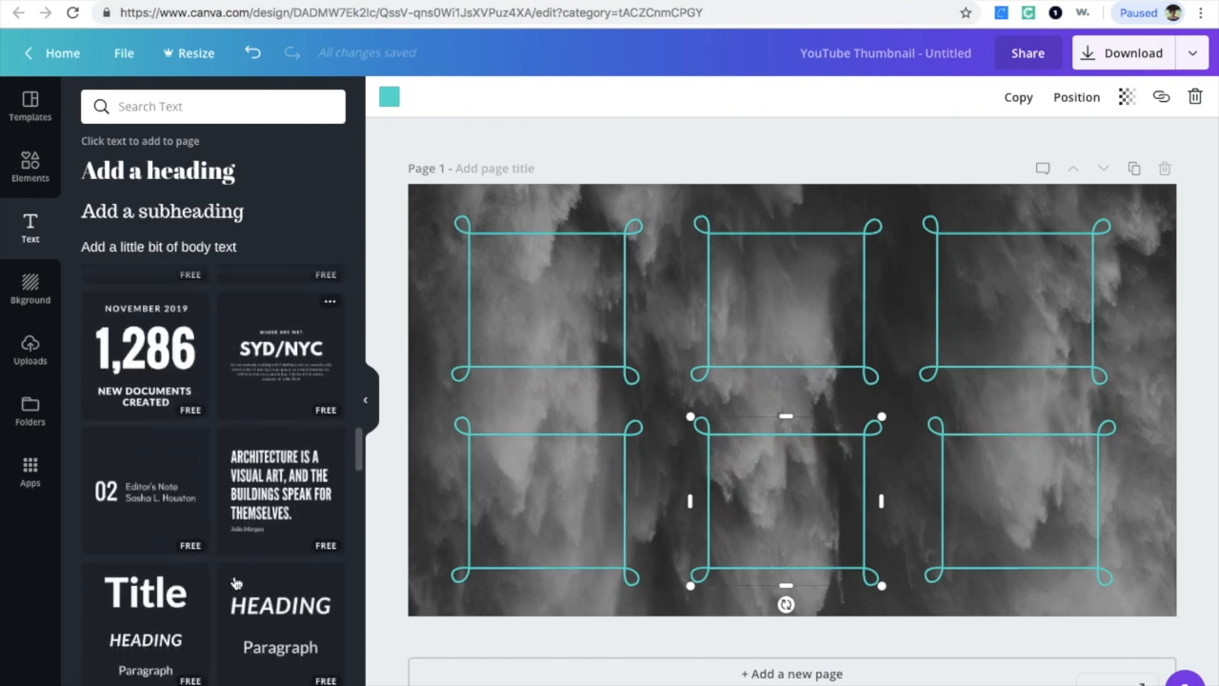
scroll(235, 584, "down", 2)
scroll(235, 584, "up", 4)
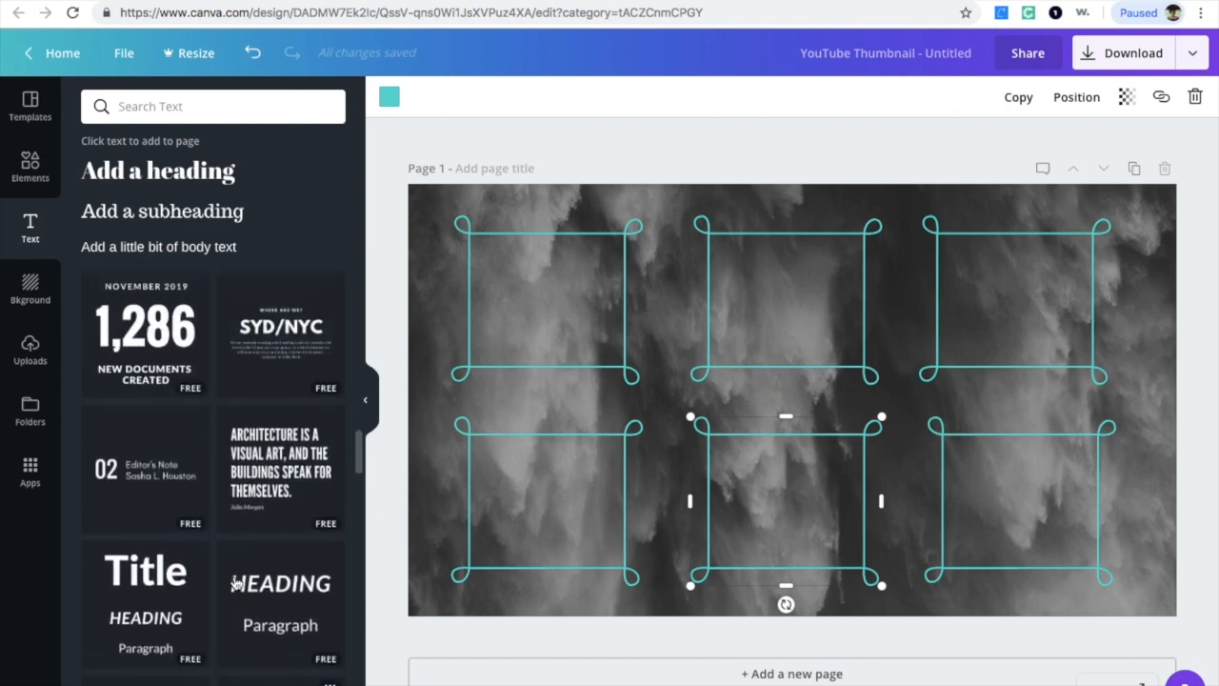
scroll(235, 584, "up", 4)
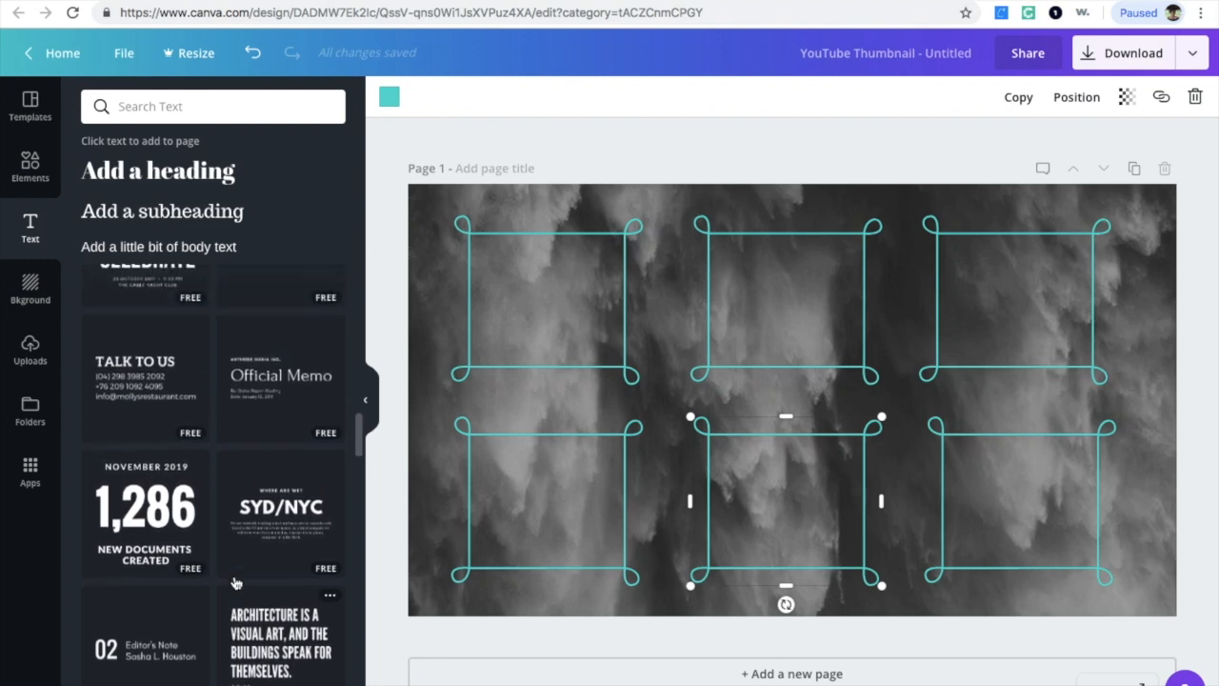
scroll(236, 582, "up", 6)
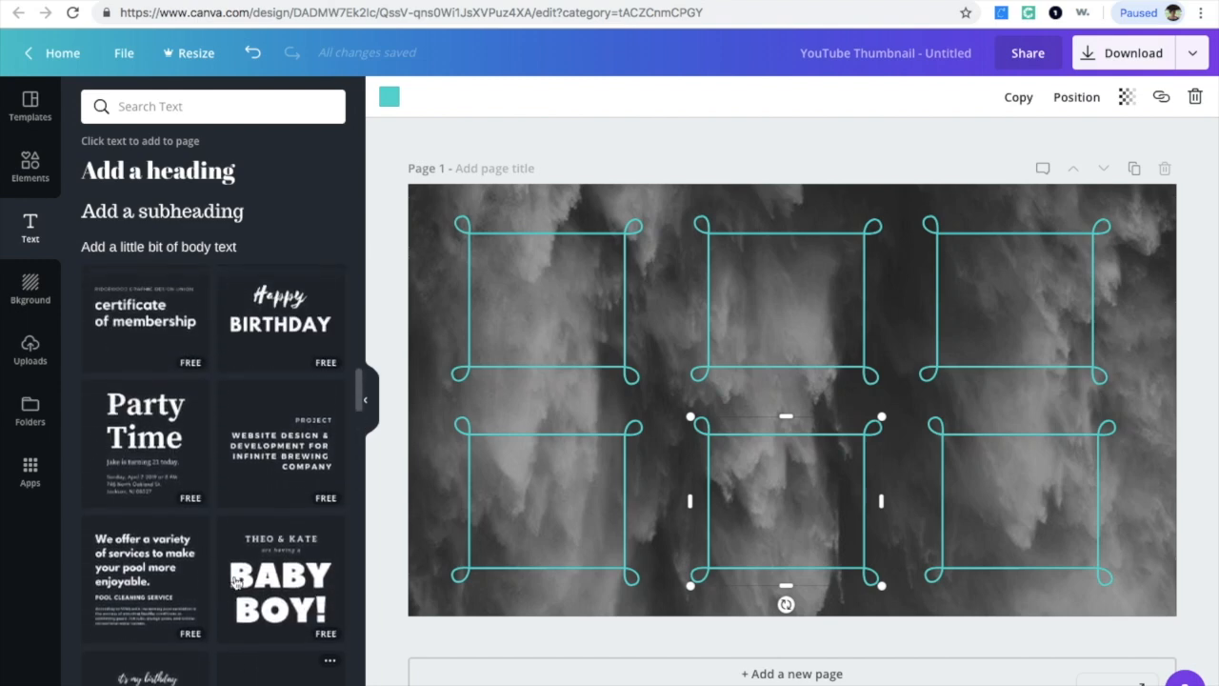
scroll(236, 583, "up", 1)
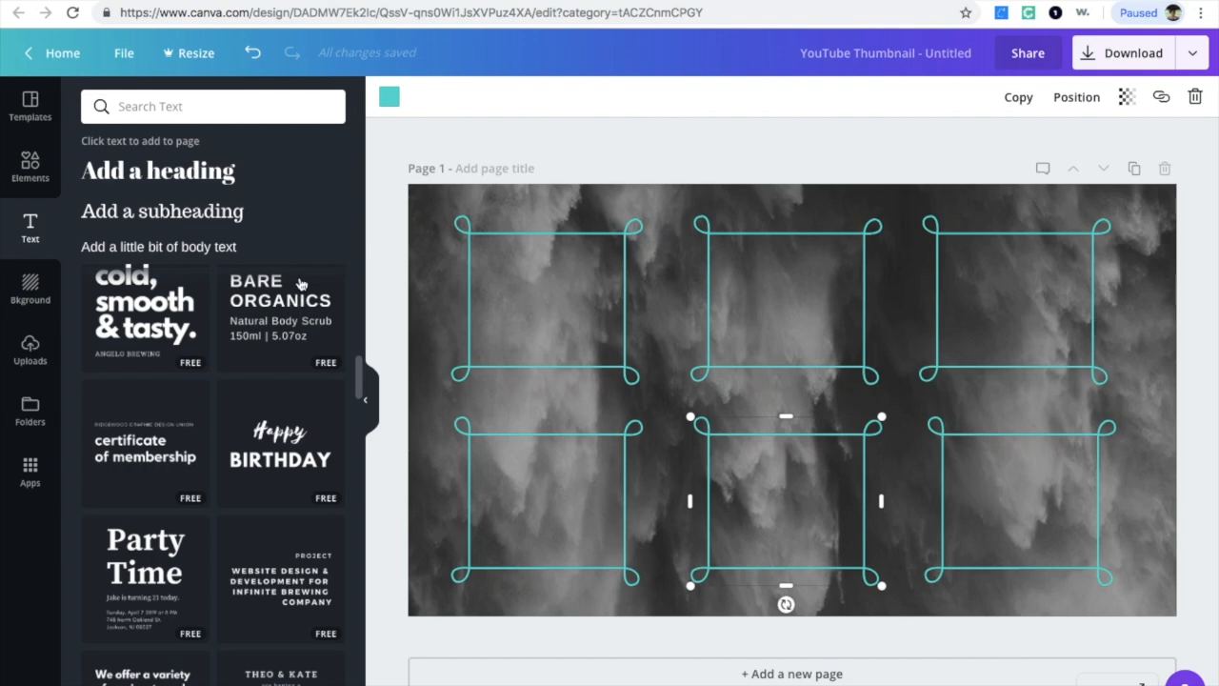
scroll(259, 512, "down", 6)
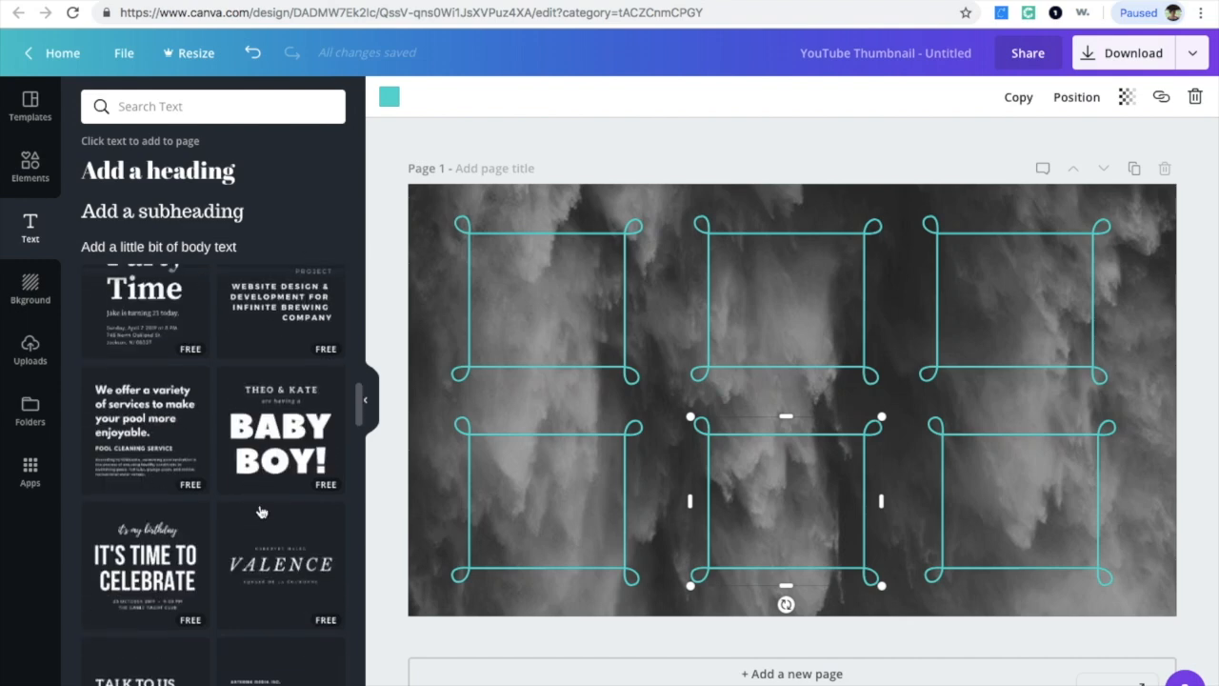
Step: Add the "It's time to celebrate" text combination to the page and delete its "it's my birthday" script line
left_click(170, 553)
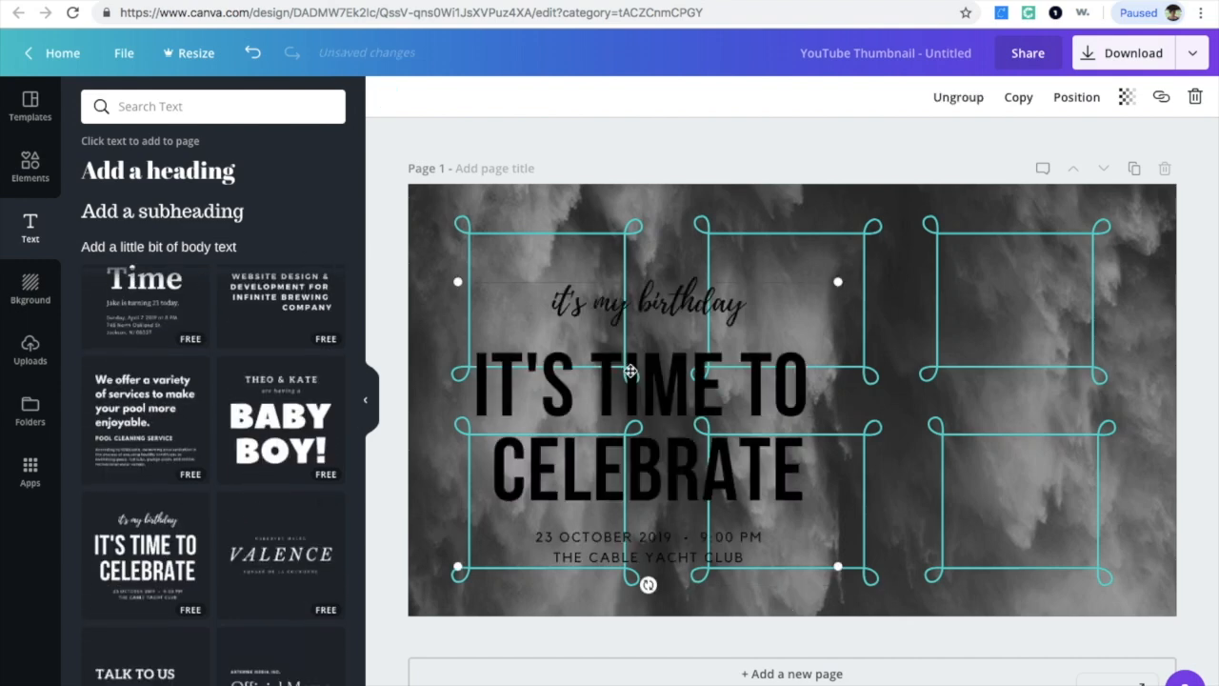
left_click_drag(630, 371, 740, 349)
left_click(791, 295)
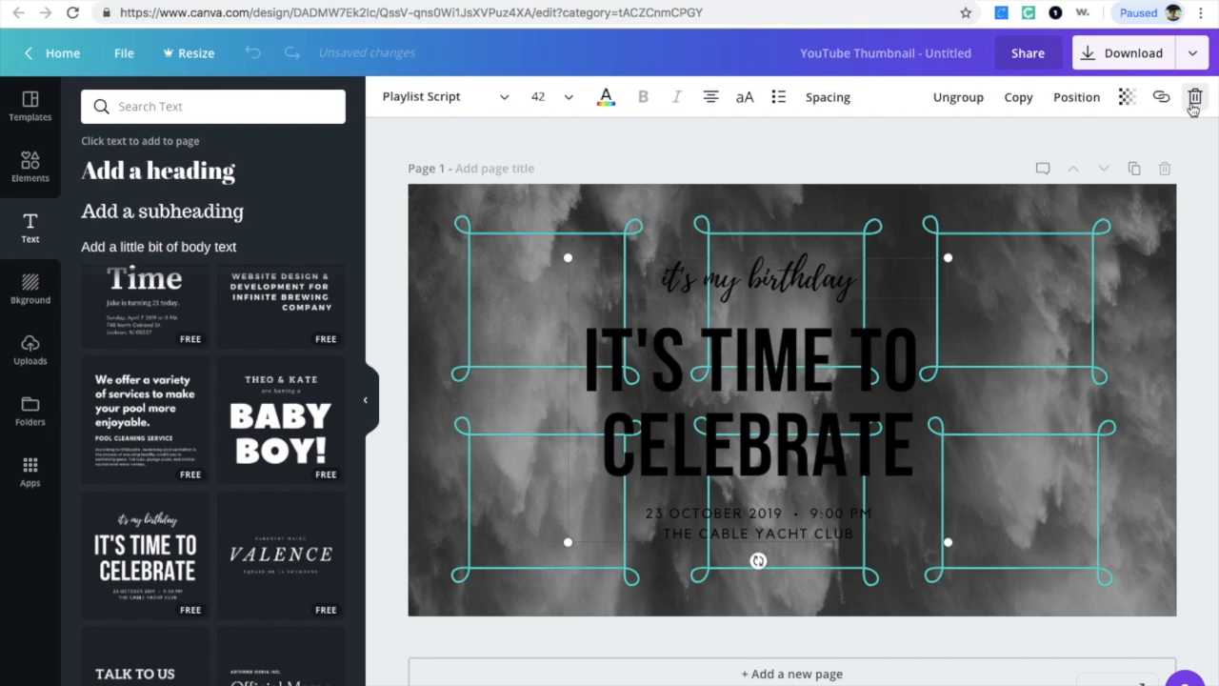
left_click(1197, 107)
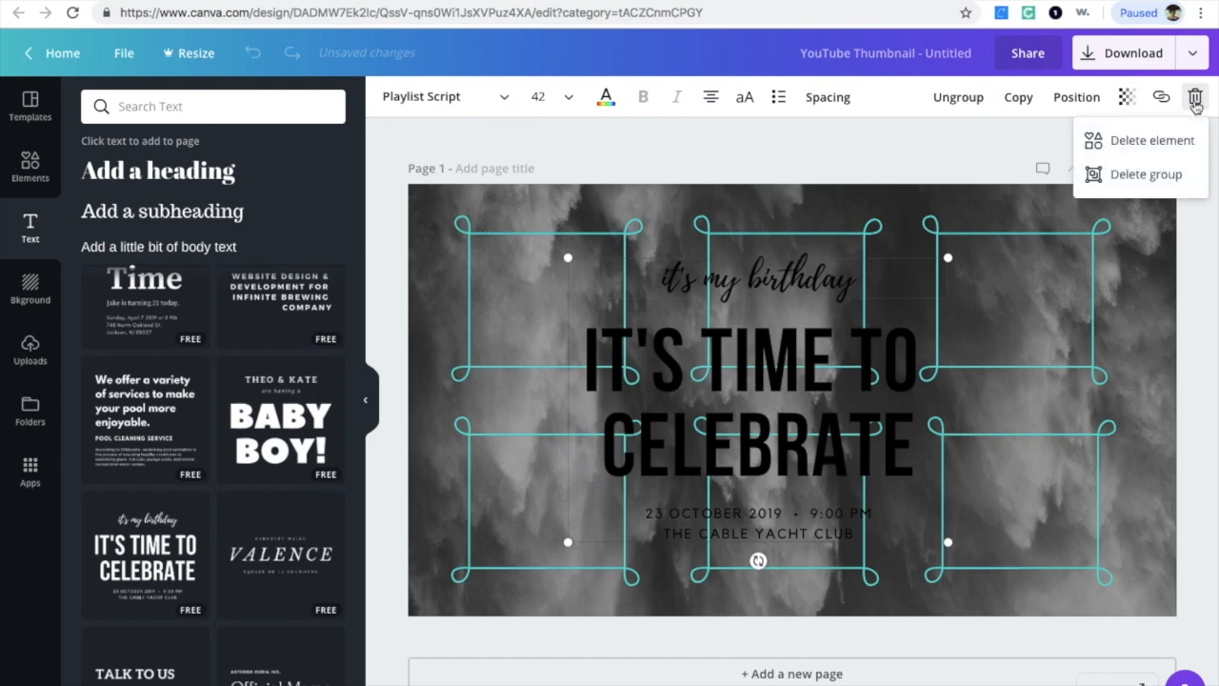
left_click(1097, 139)
Step: Delete the date and venue lines from the text combination
left_click(846, 429)
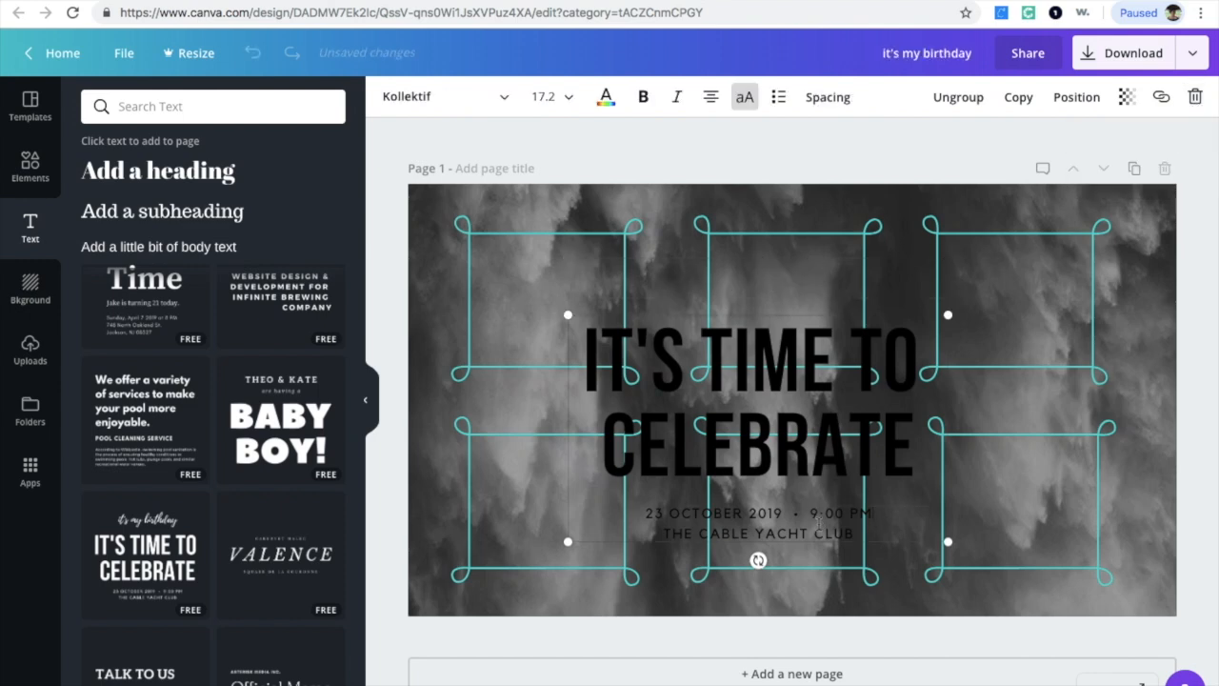
left_click(1193, 99)
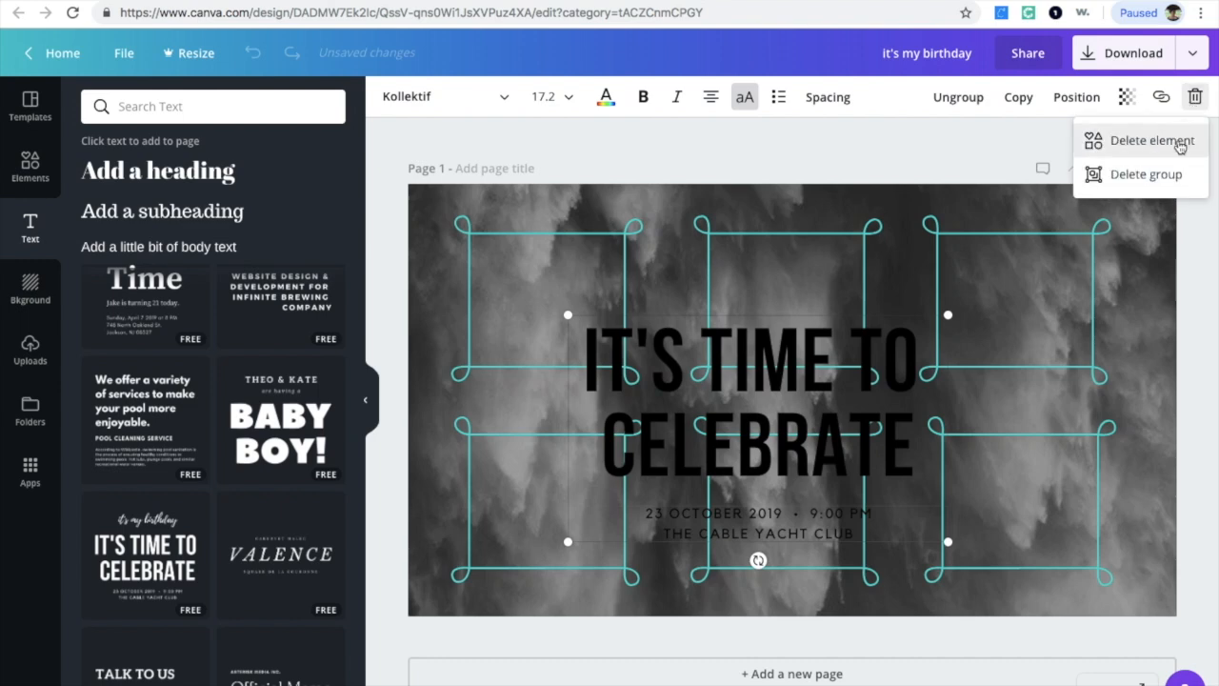
left_click(1179, 143)
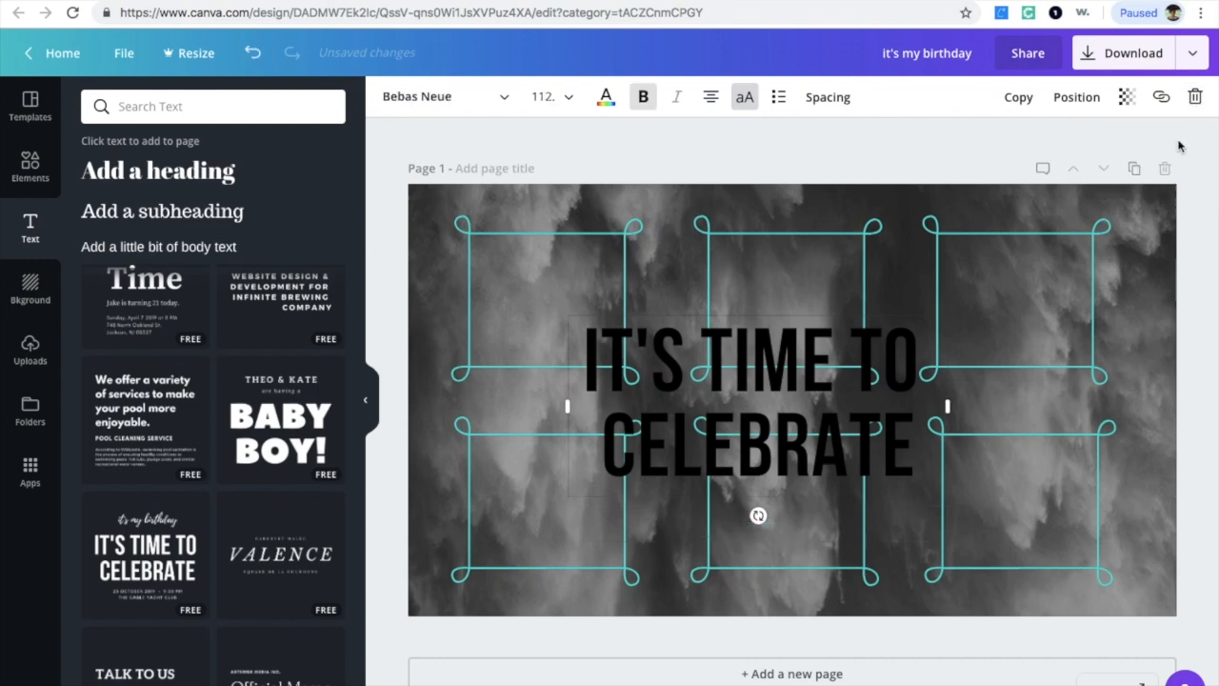
Step: Replace the heading text with STATS
double_click(801, 446)
key("BackSpace")
key("BackSpace")
key("BackSpace")
key("BackSpace")
key("BackSpace")
key("BackSpace")
key("BackSpace")
key("BackSpace")
key("BackSpace")
key("BackSpace")
key("BackSpace")
key("BackSpace")
key("BackSpace")
key("BackSpace")
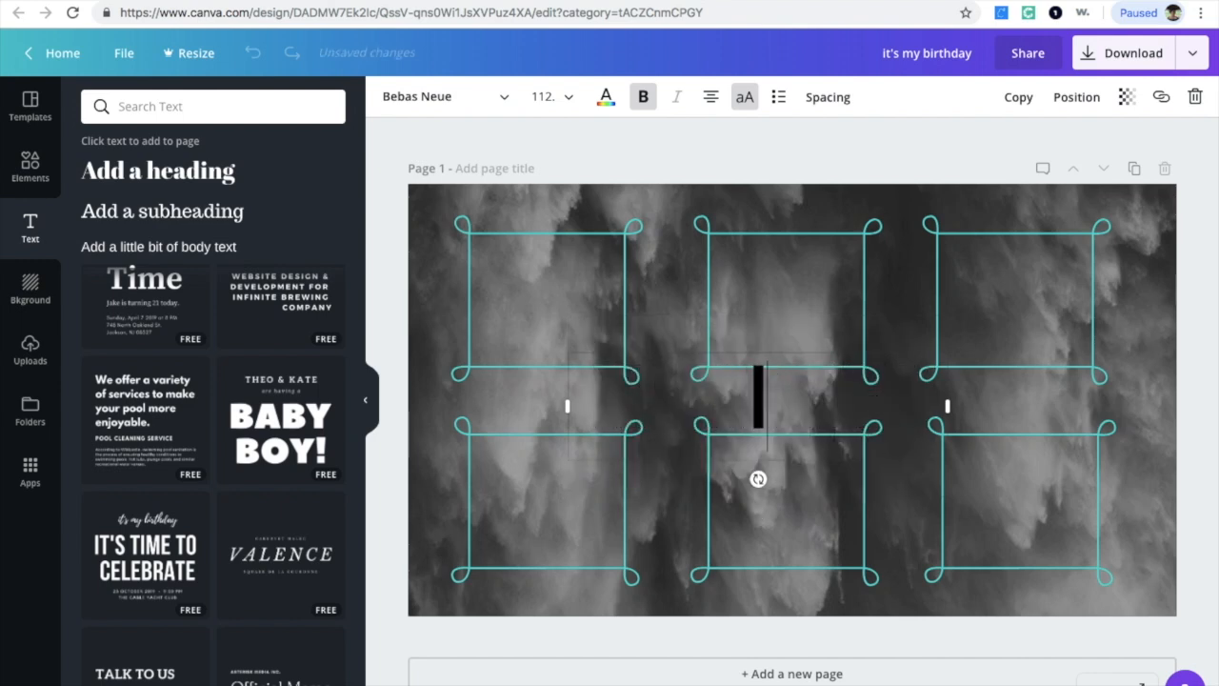
key("BackSpace")
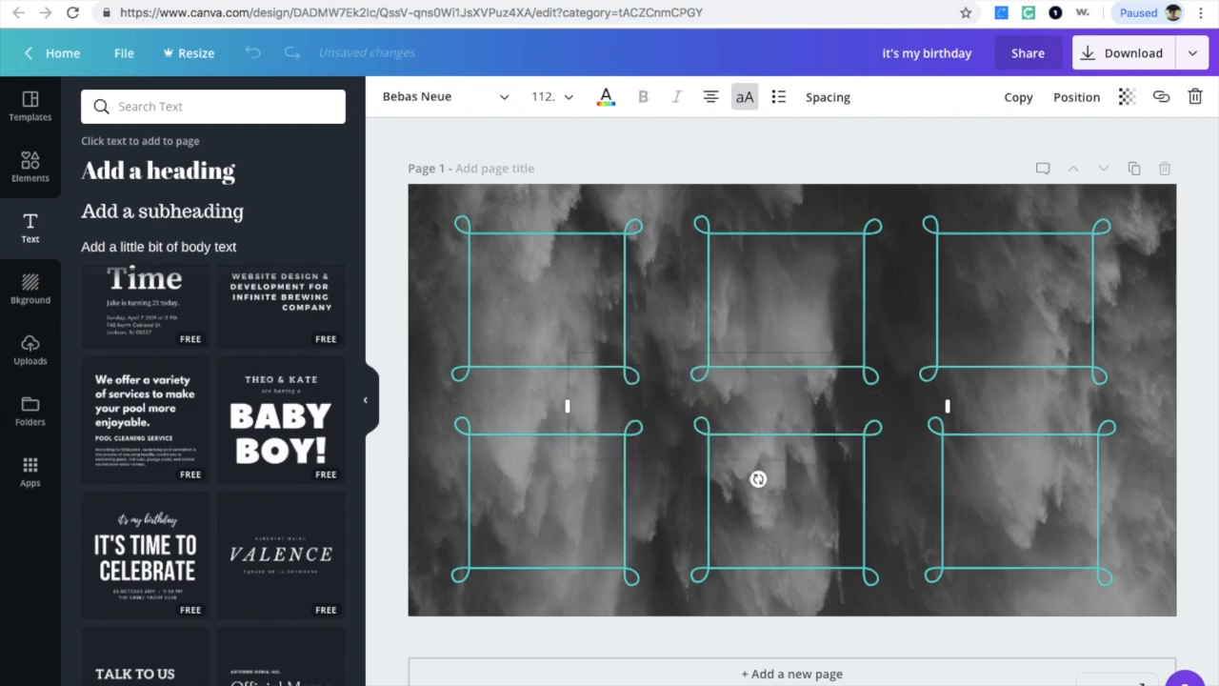
type("STATS")
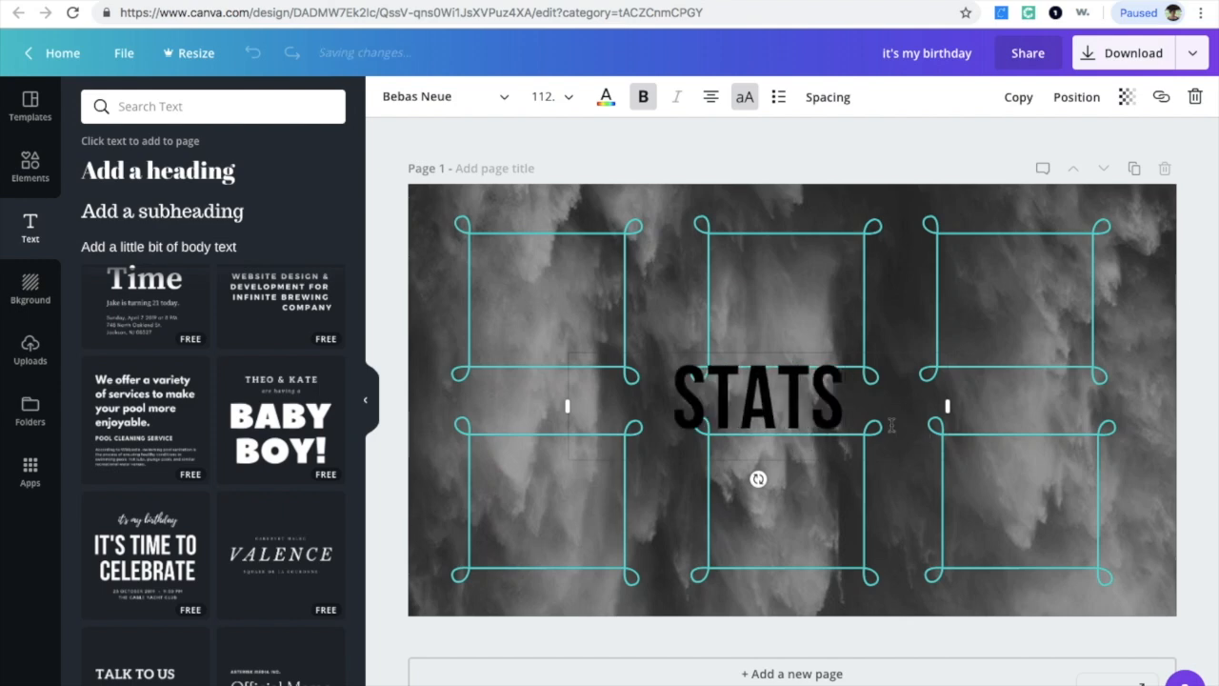
Step: Narrow the STATS text box, move it over the top-left frame, and set its font size to 24
left_click_drag(779, 352, 563, 189)
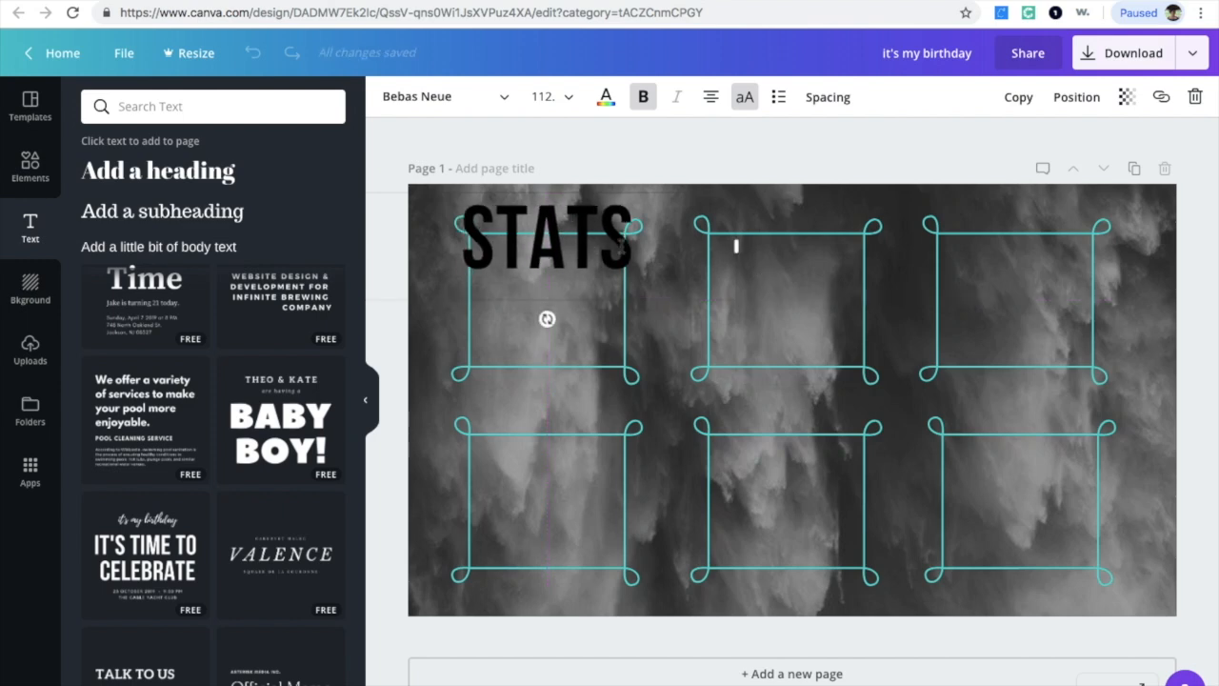
left_click_drag(736, 246, 446, 245)
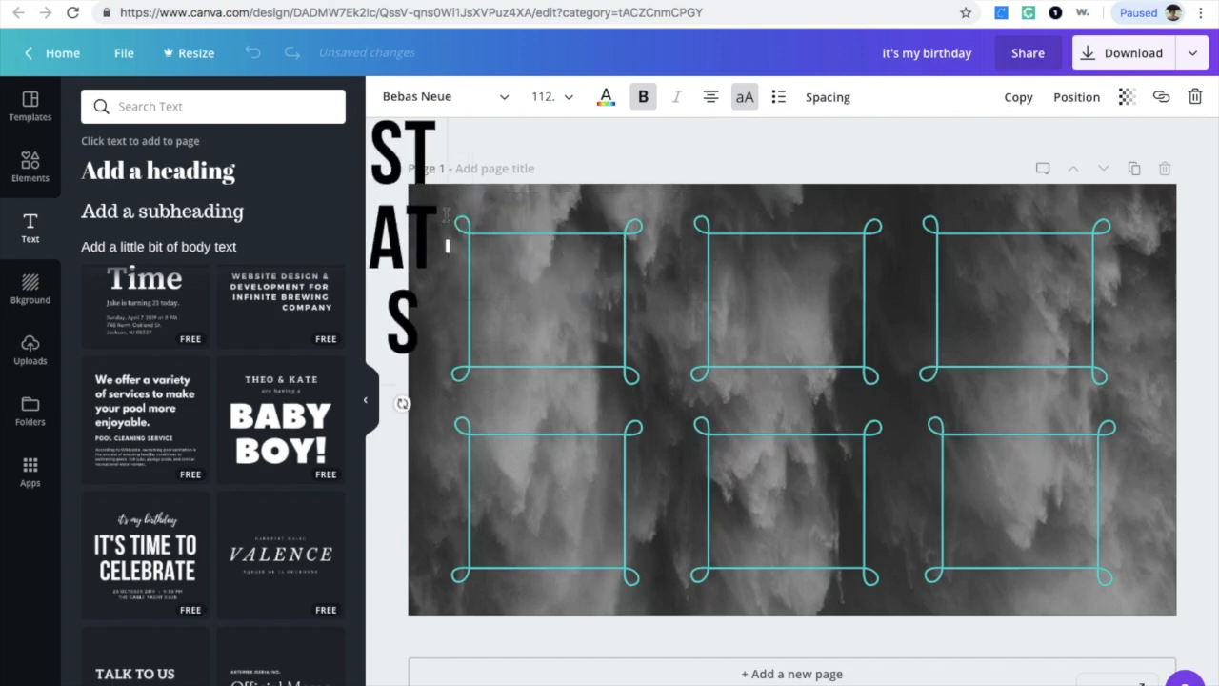
right_click(449, 205)
key("Escape")
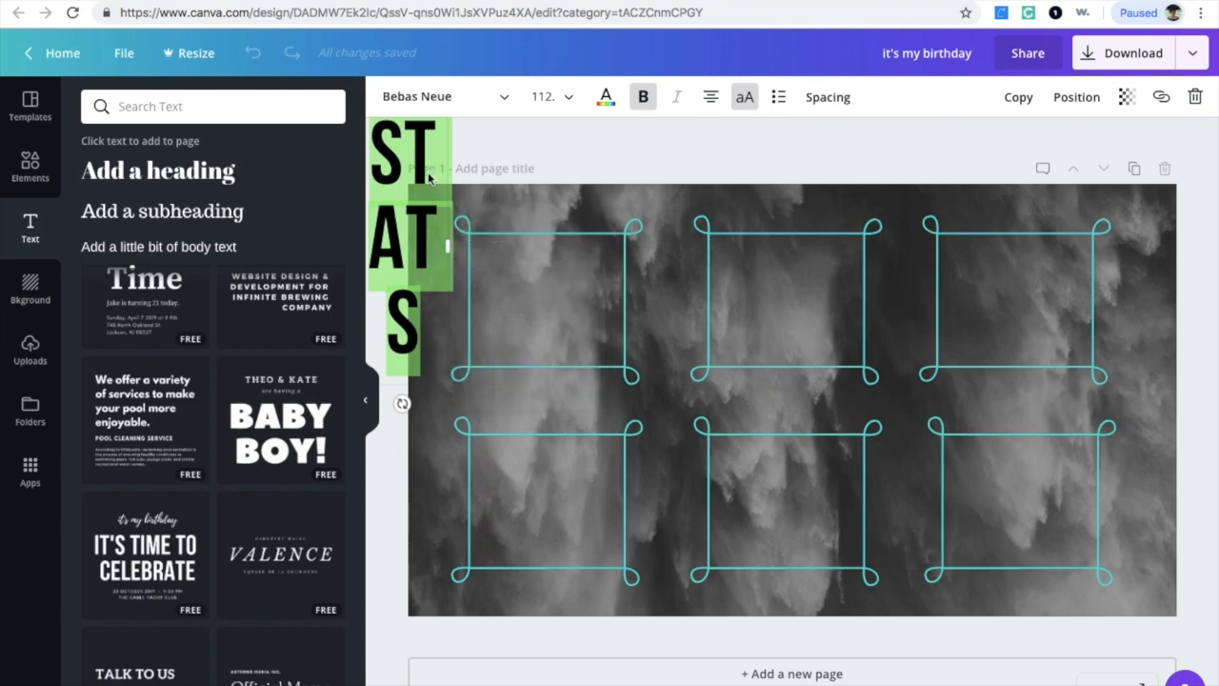
left_click(444, 229)
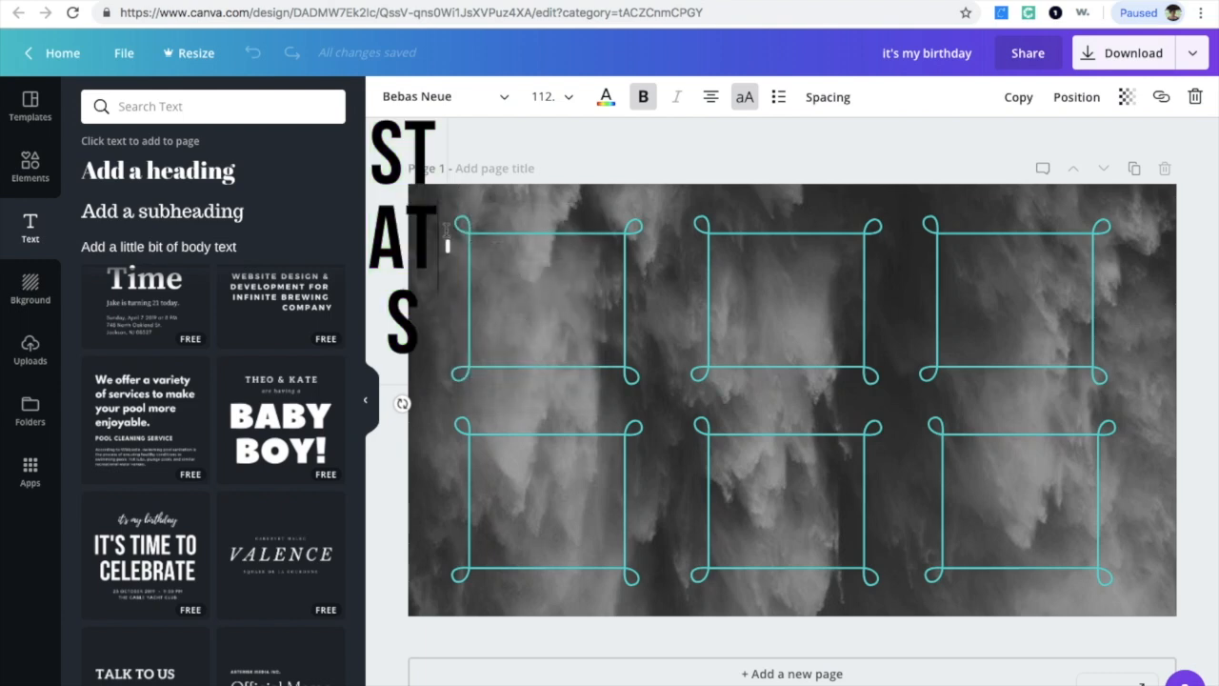
left_click_drag(452, 227, 586, 250)
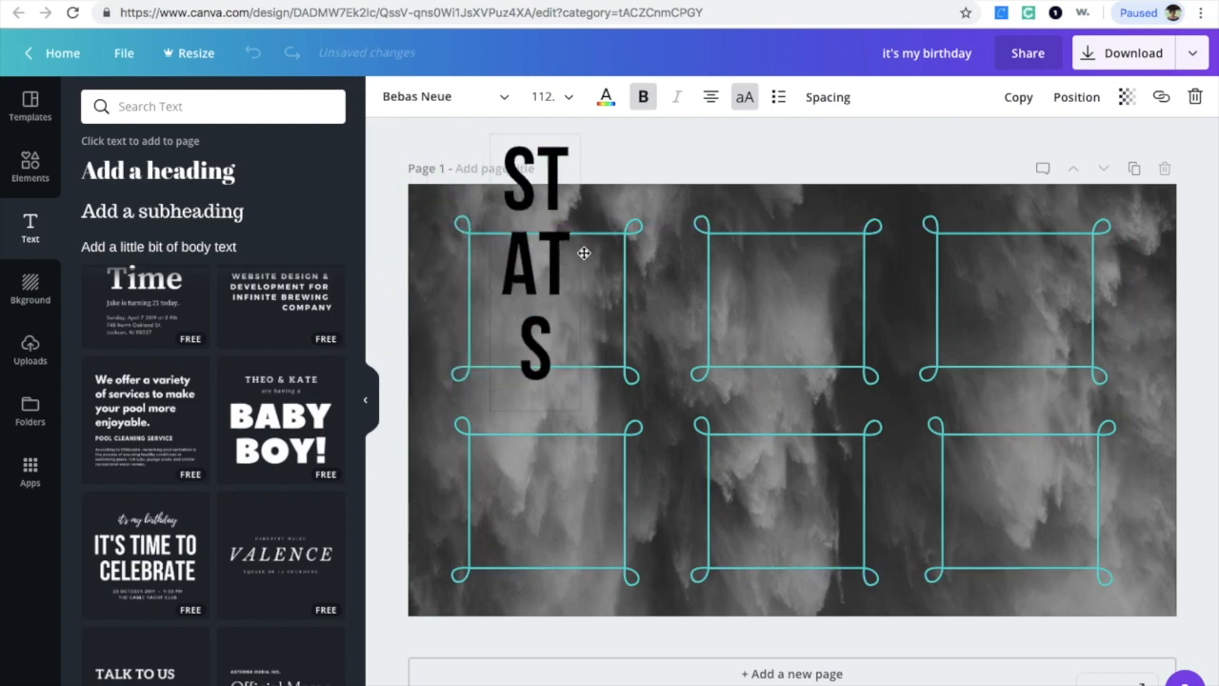
left_click(570, 98)
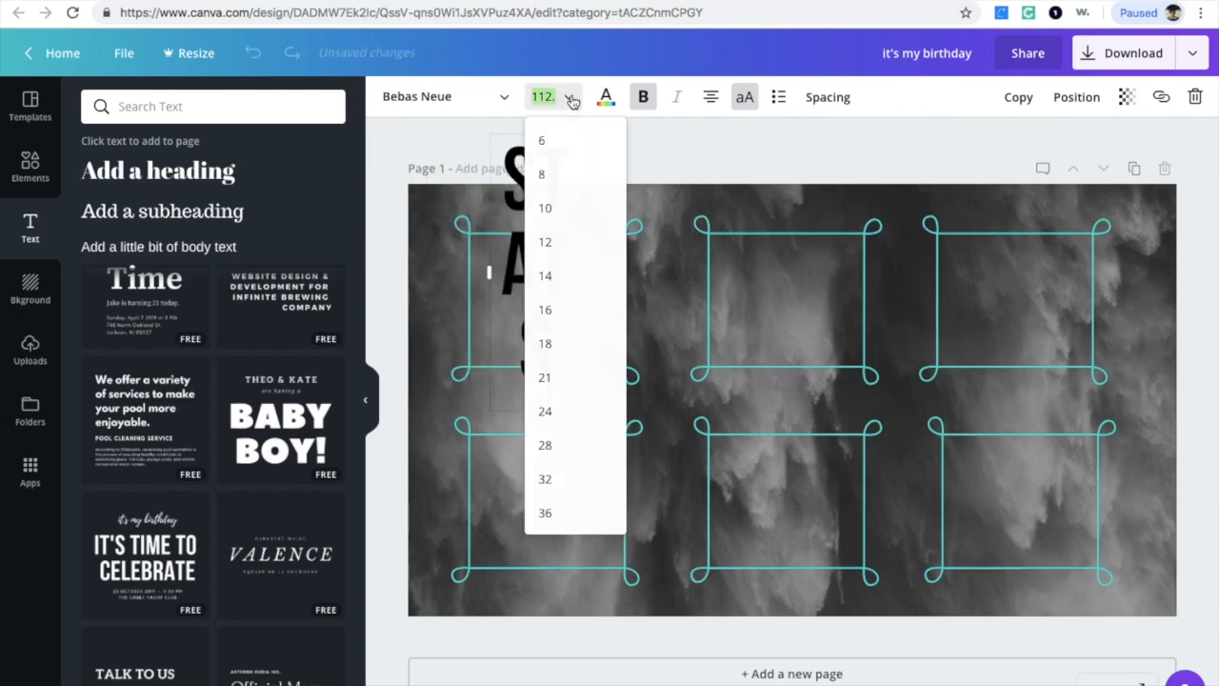
left_click(570, 380)
left_click(568, 99)
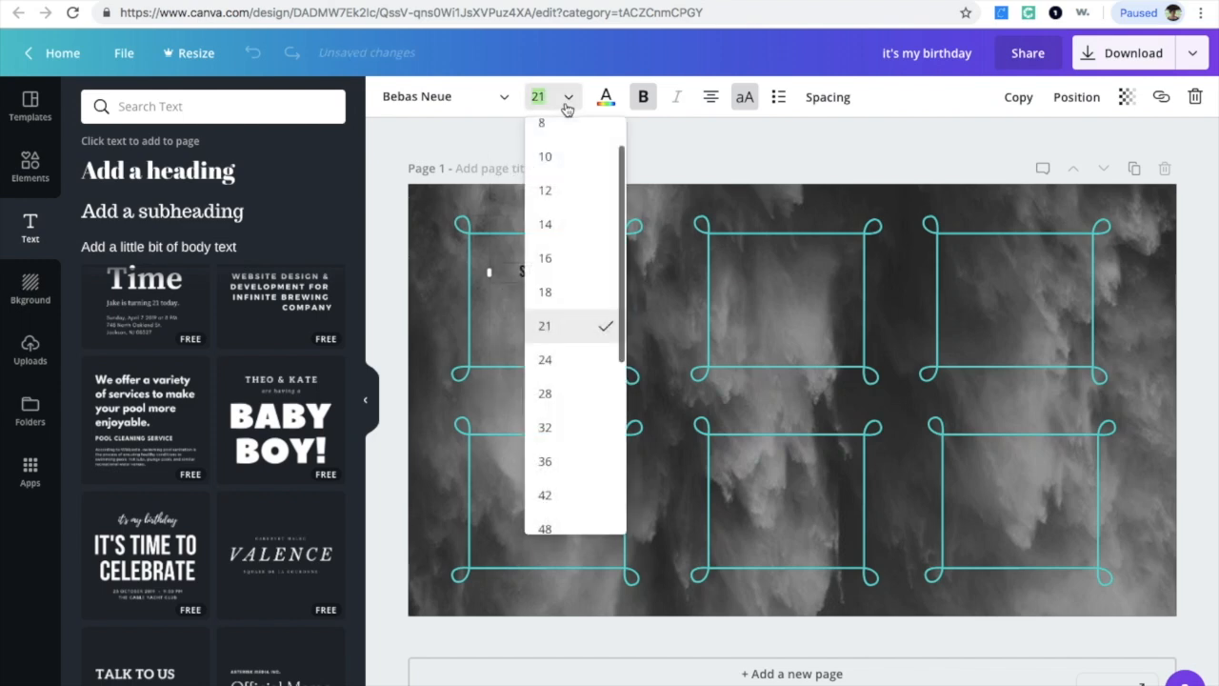
left_click(574, 351)
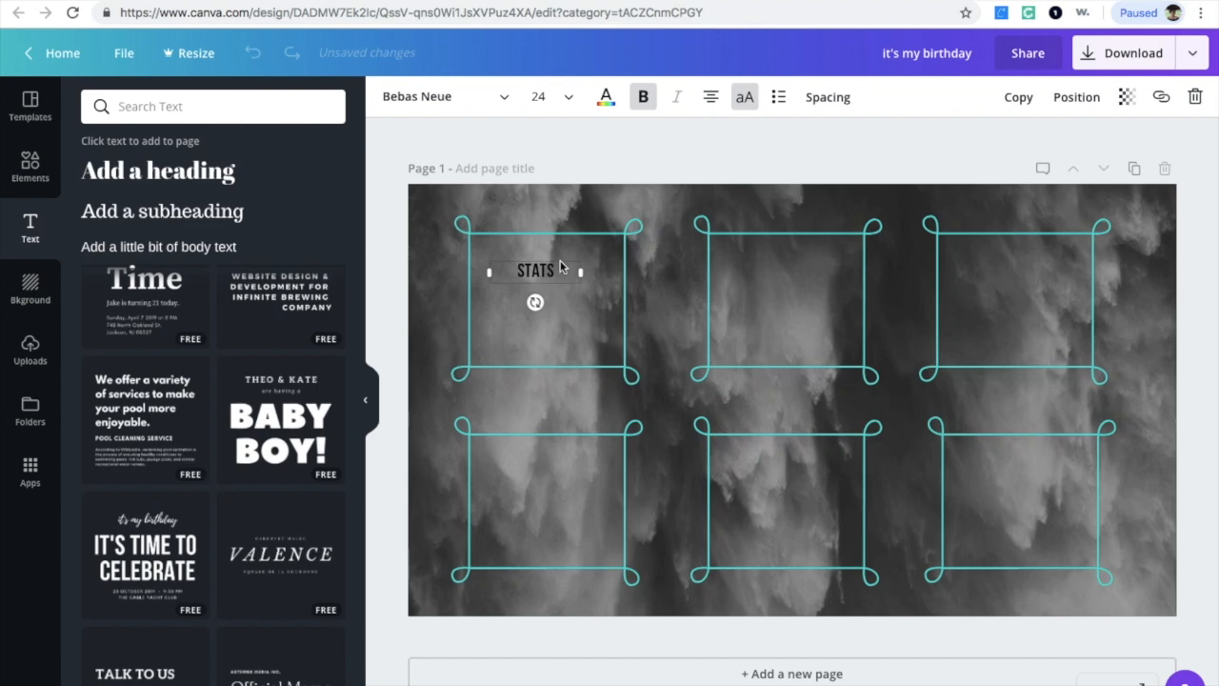
Step: Place the STATS label on the top edge of the top-left frame and color it white
right_click(563, 260)
left_click(549, 263)
left_click_drag(564, 259, 523, 222)
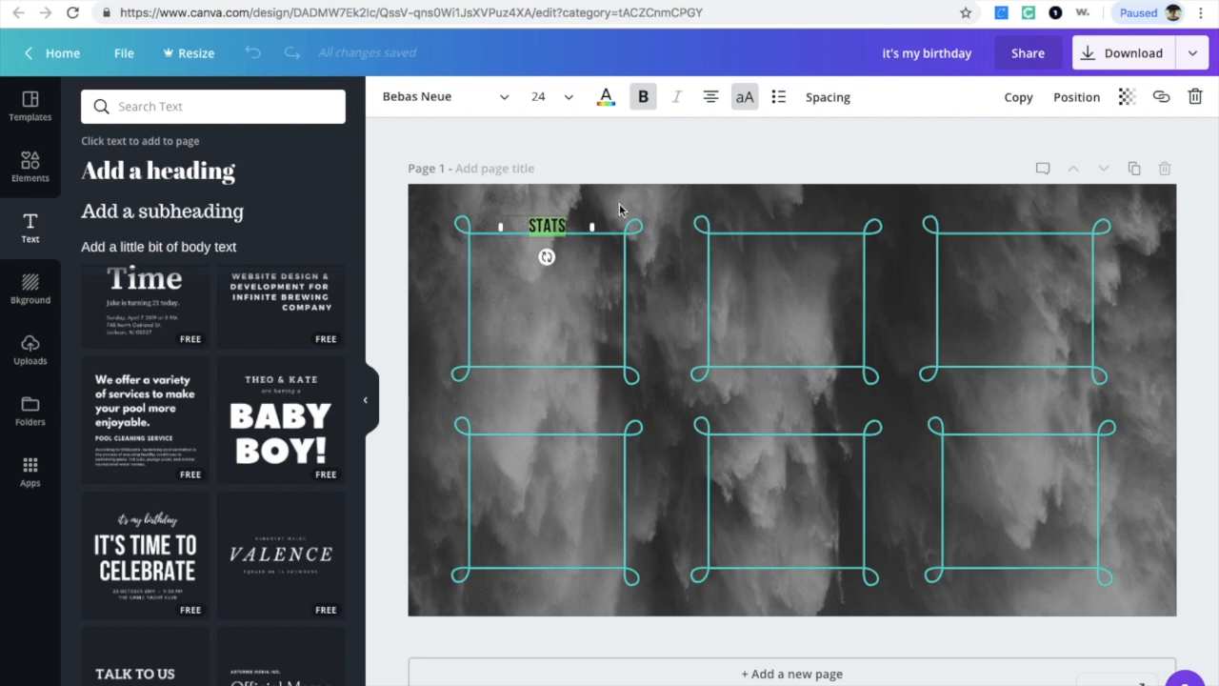
left_click(606, 96)
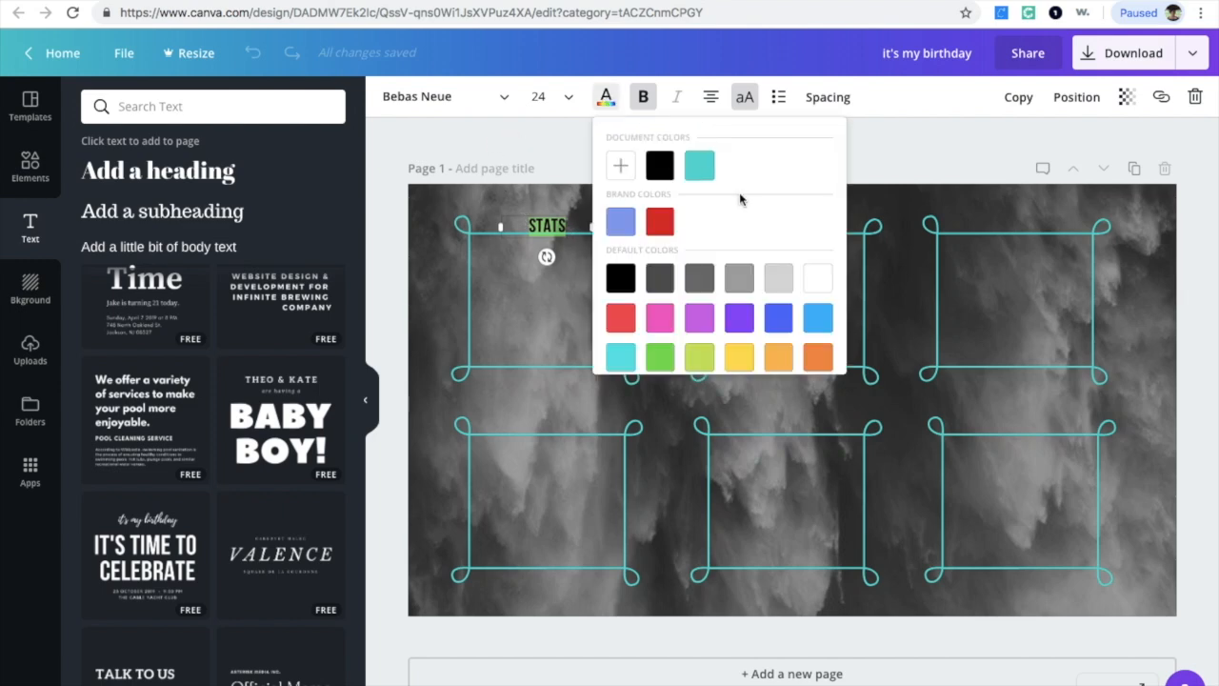
left_click(819, 277)
left_click(554, 321)
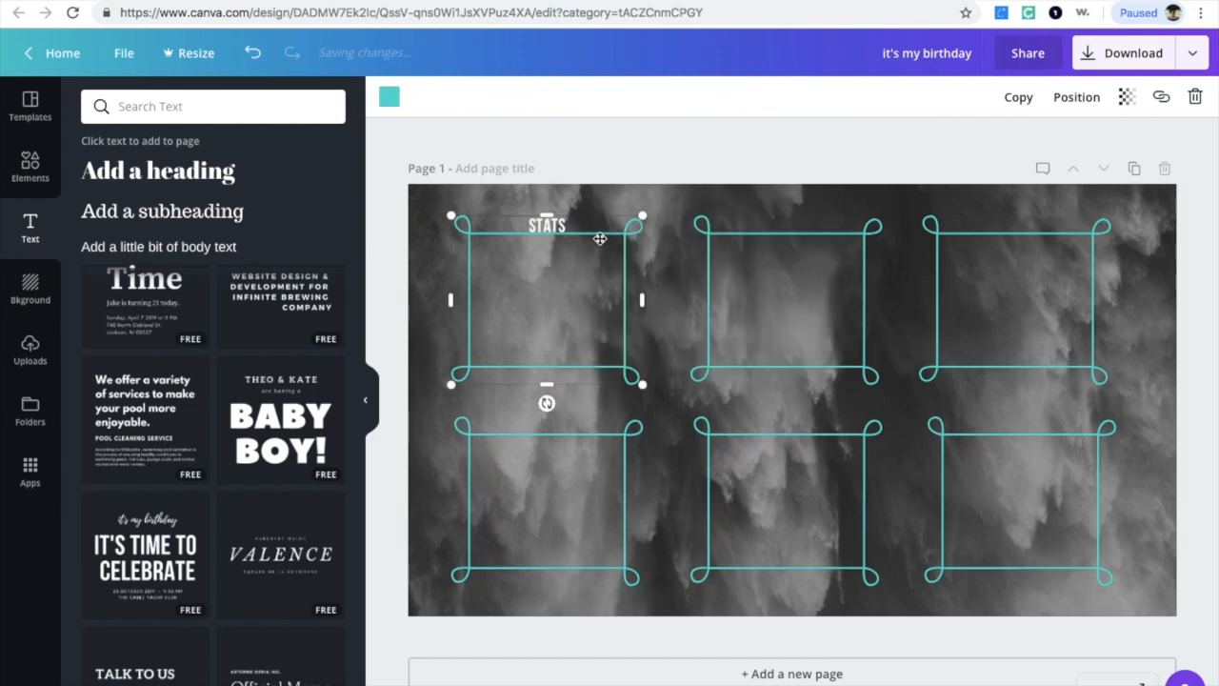
Step: Duplicate the STATS label and place a copy on the top edge of each remaining frame
left_click(560, 226)
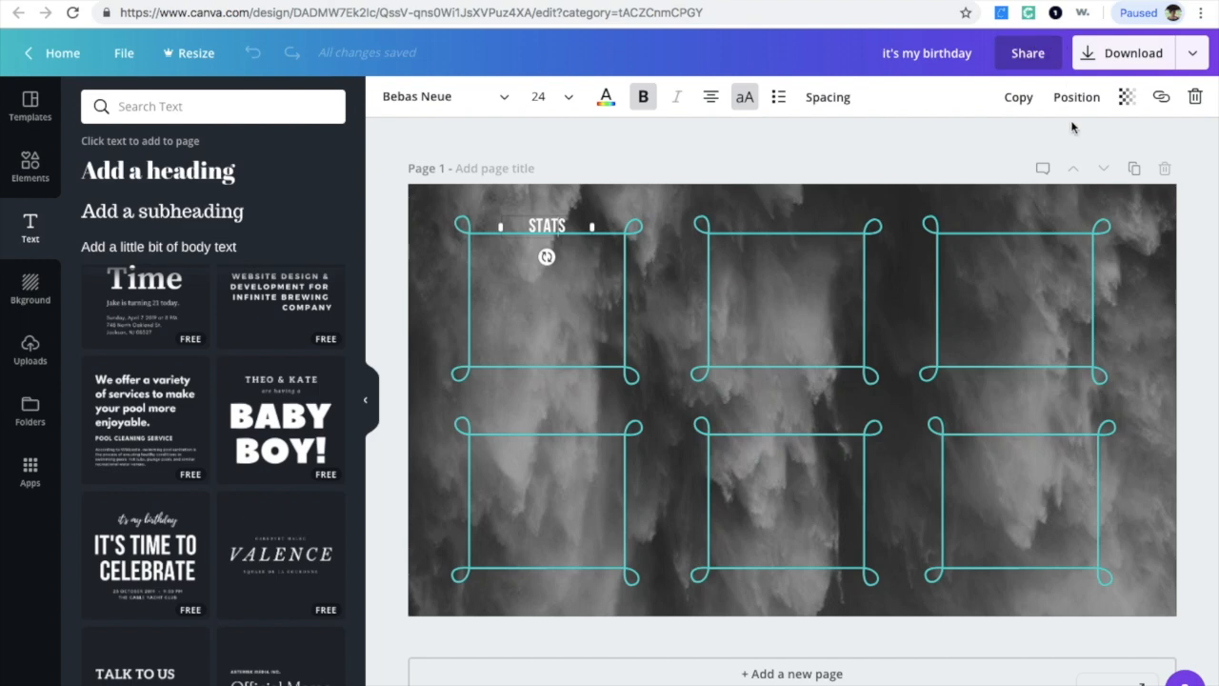
left_click(1018, 97)
left_click(1018, 97)
left_click(1018, 97)
left_click(1018, 97)
left_click(1018, 97)
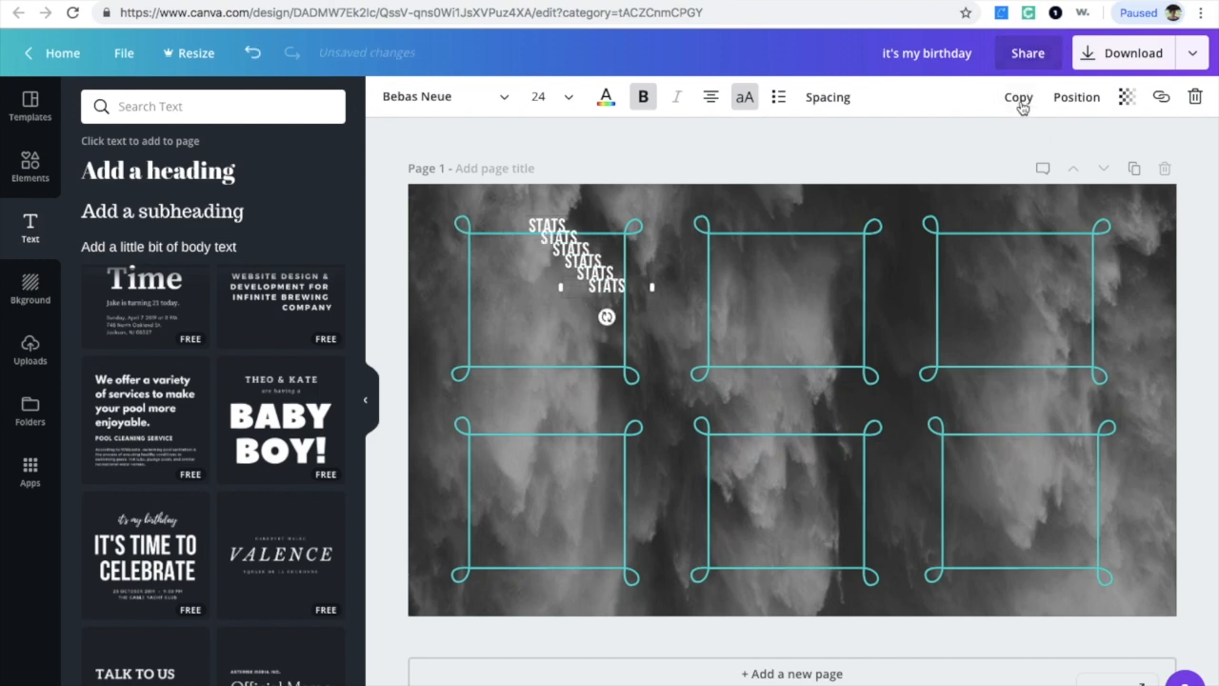
left_click_drag(663, 269, 849, 211)
left_click_drag(593, 276, 791, 431)
left_click_drag(573, 258, 1026, 426)
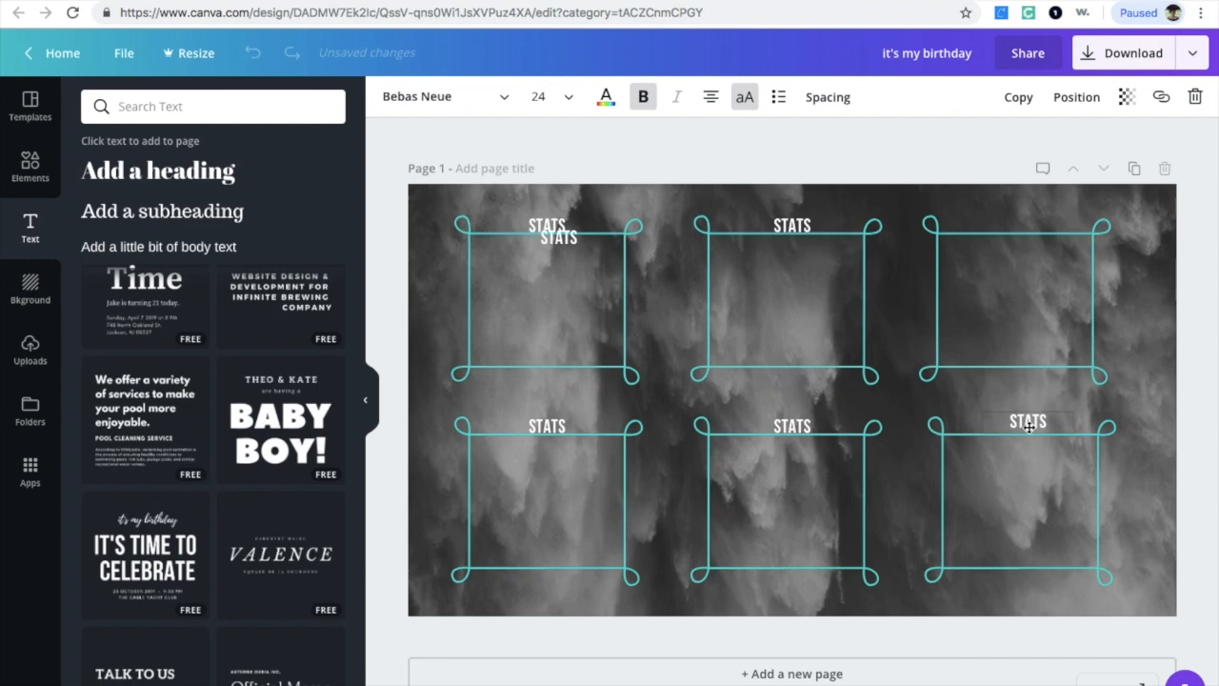
left_click_drag(575, 242, 1034, 237)
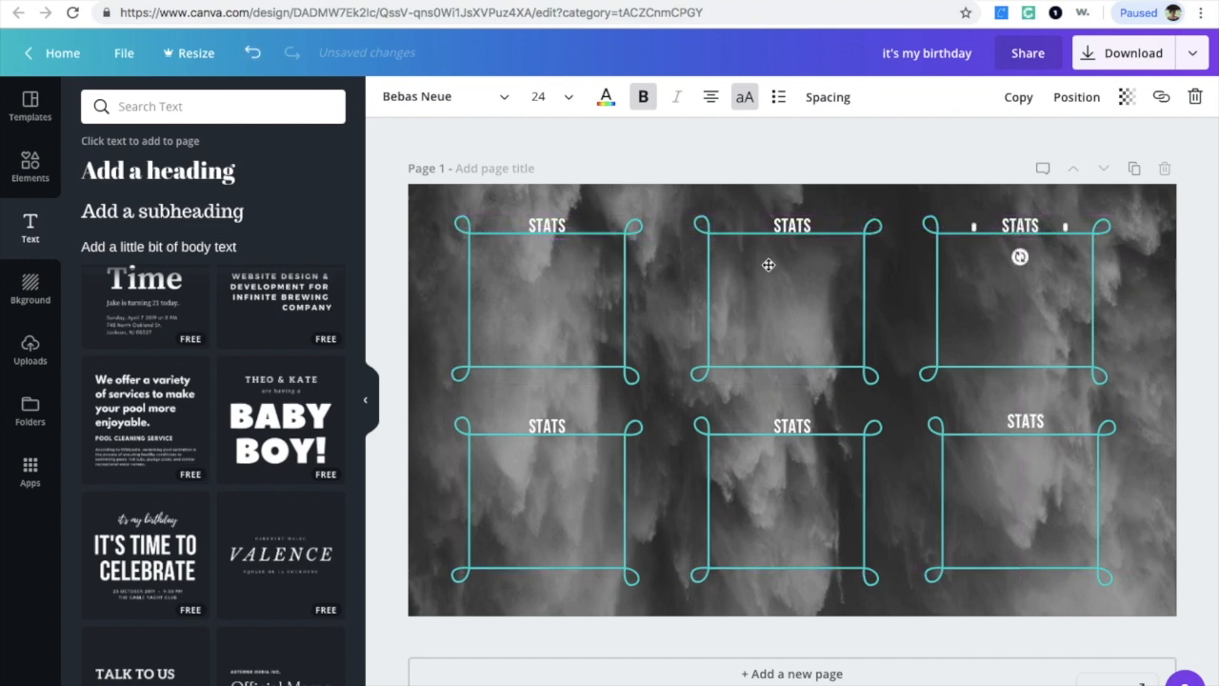
left_click_drag(1031, 430, 1033, 431)
Step: Change the top-middle and top-right labels to EWORLD and MICRO
left_click(798, 219)
left_click(798, 219)
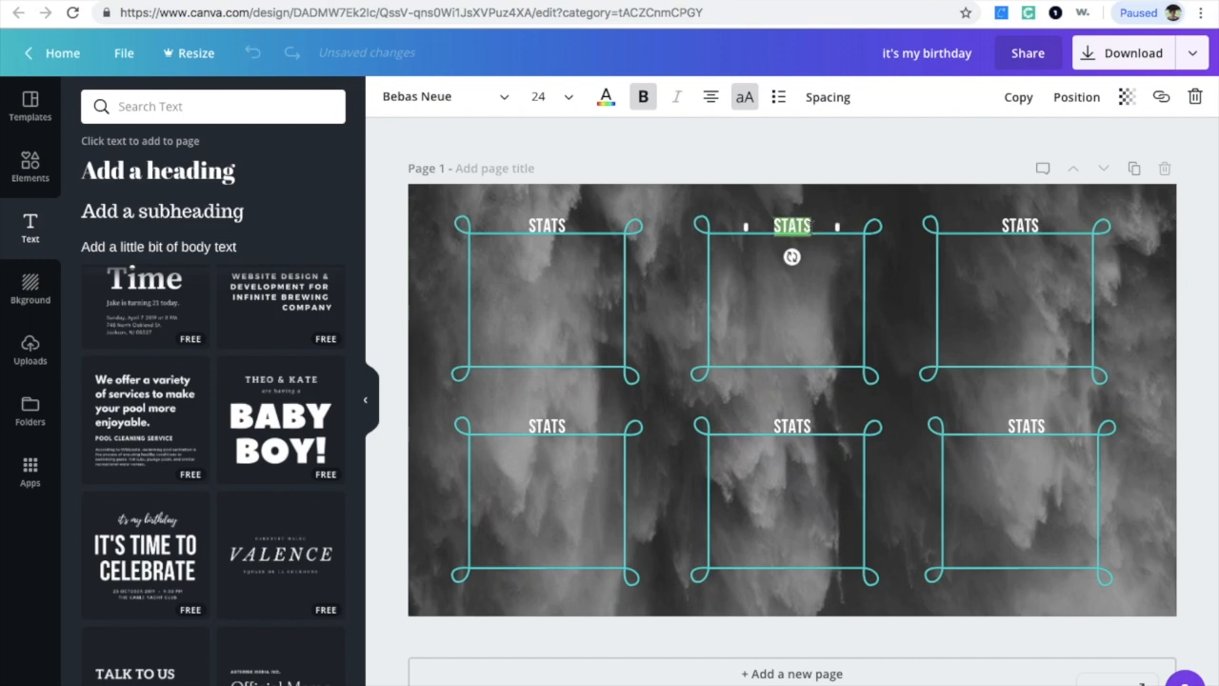
type("EWORLD")
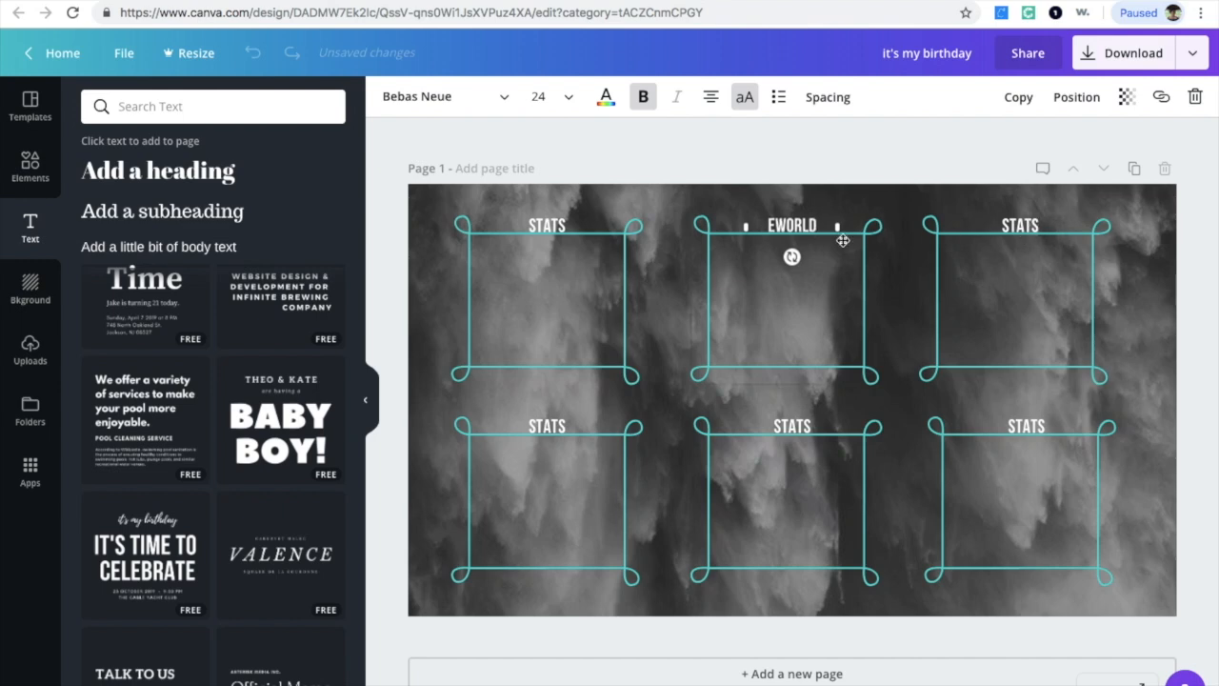
double_click(1007, 228)
type("MICRO")
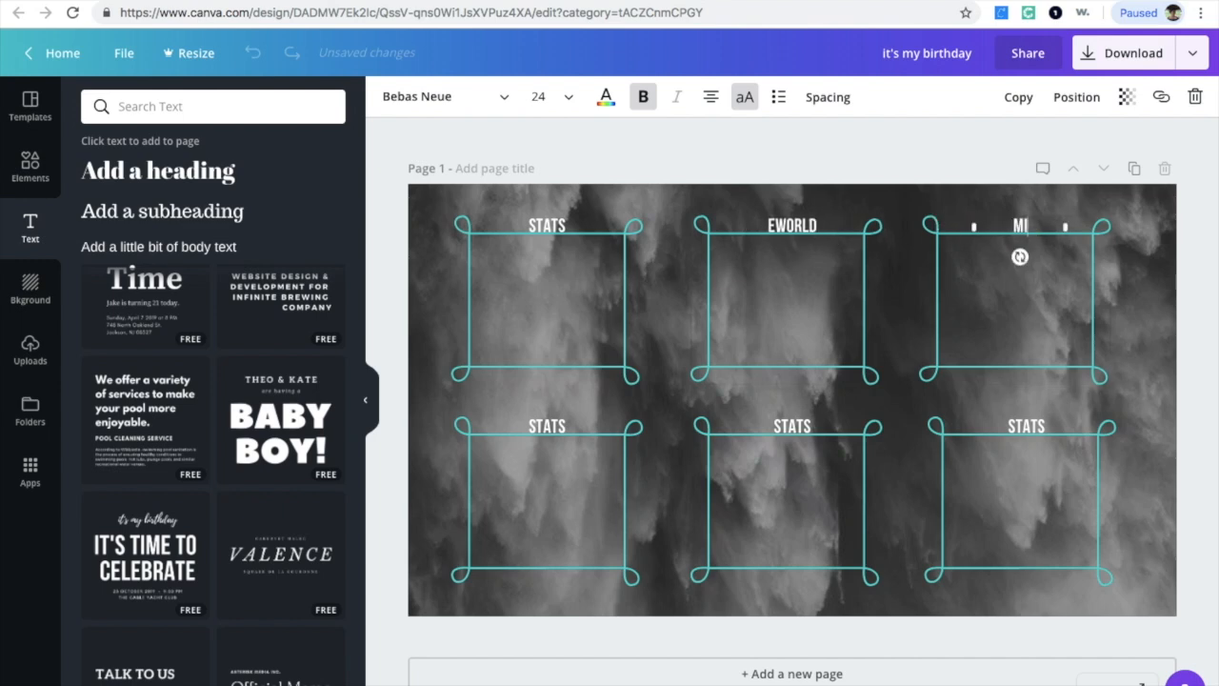
Step: Change the bottom-left and bottom-middle labels to PSYCH and PDS
left_click(564, 428)
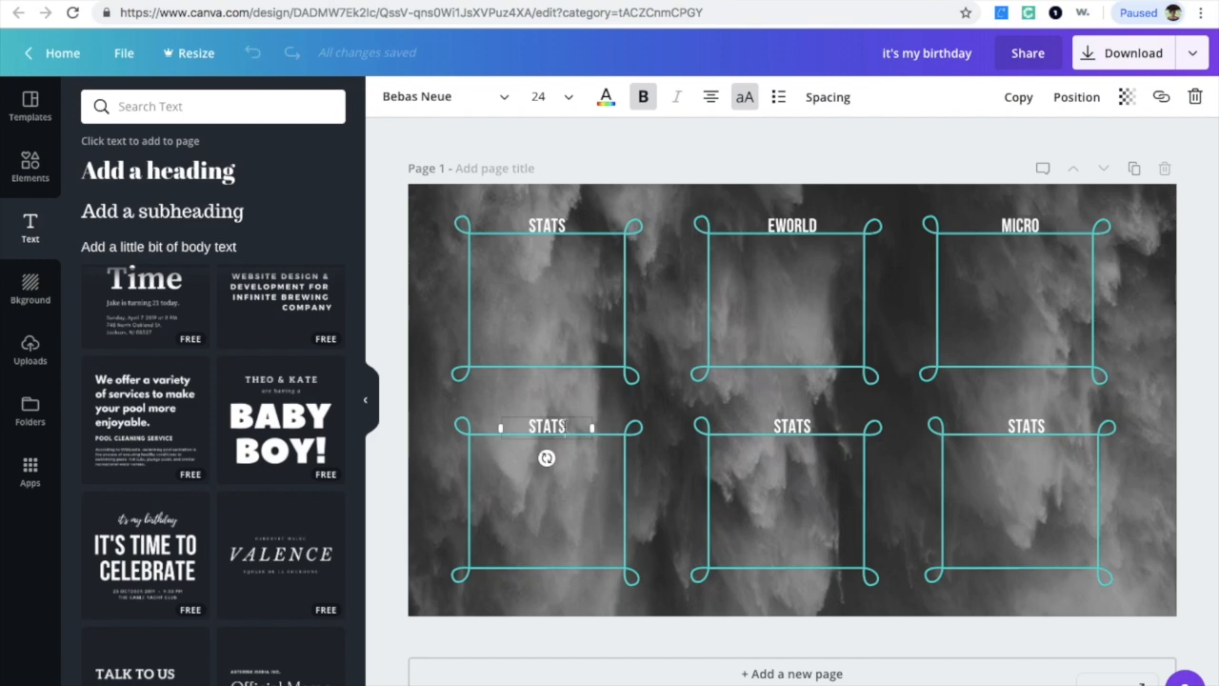
double_click(564, 427)
type("PSYCH")
left_click(793, 427)
double_click(792, 427)
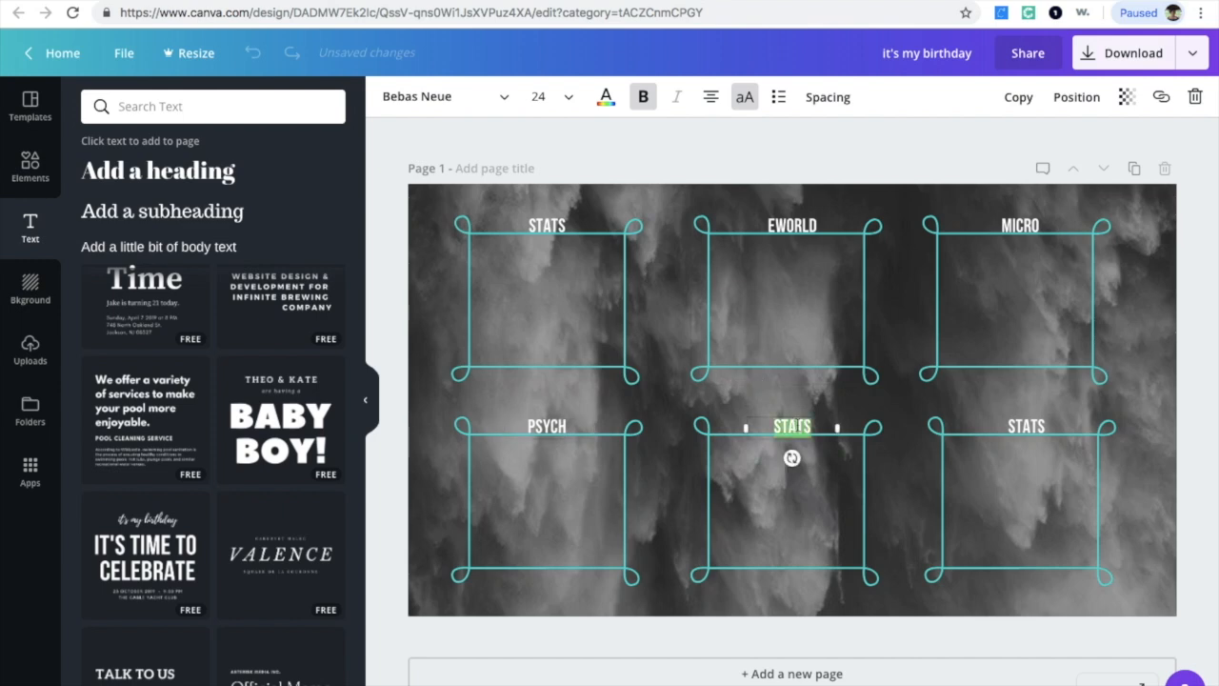
type("PDS")
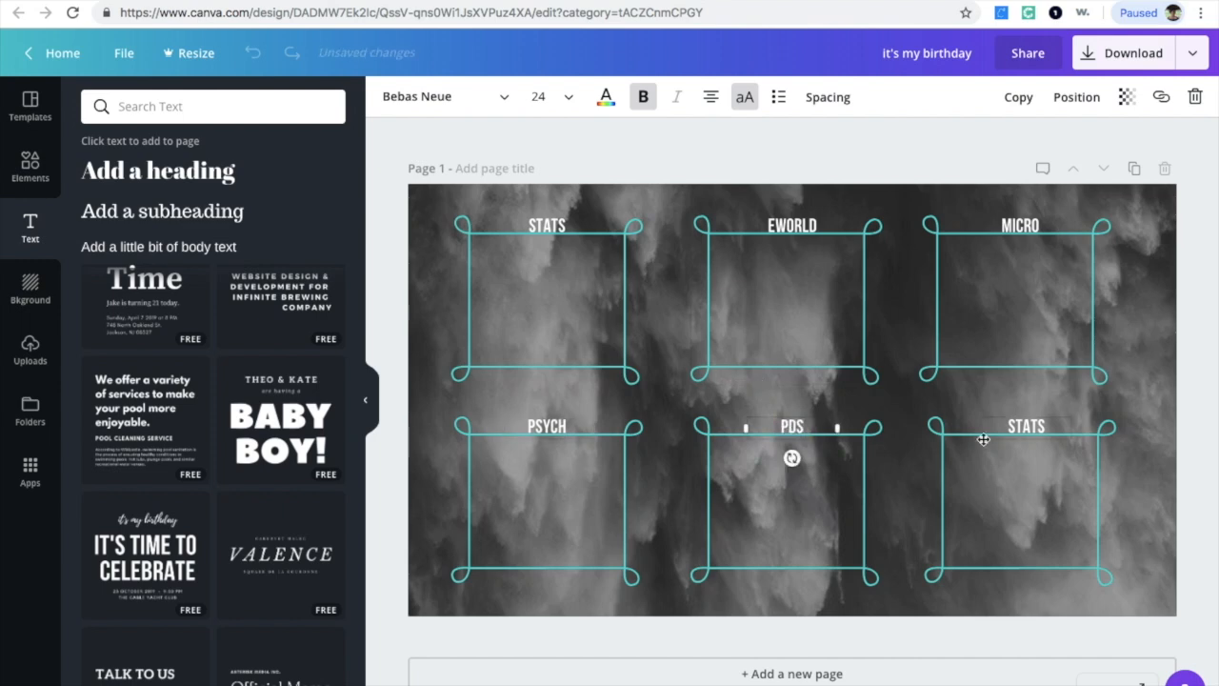
Step: Change the bottom-right label to PRINTS
left_click(1038, 424)
double_click(1038, 424)
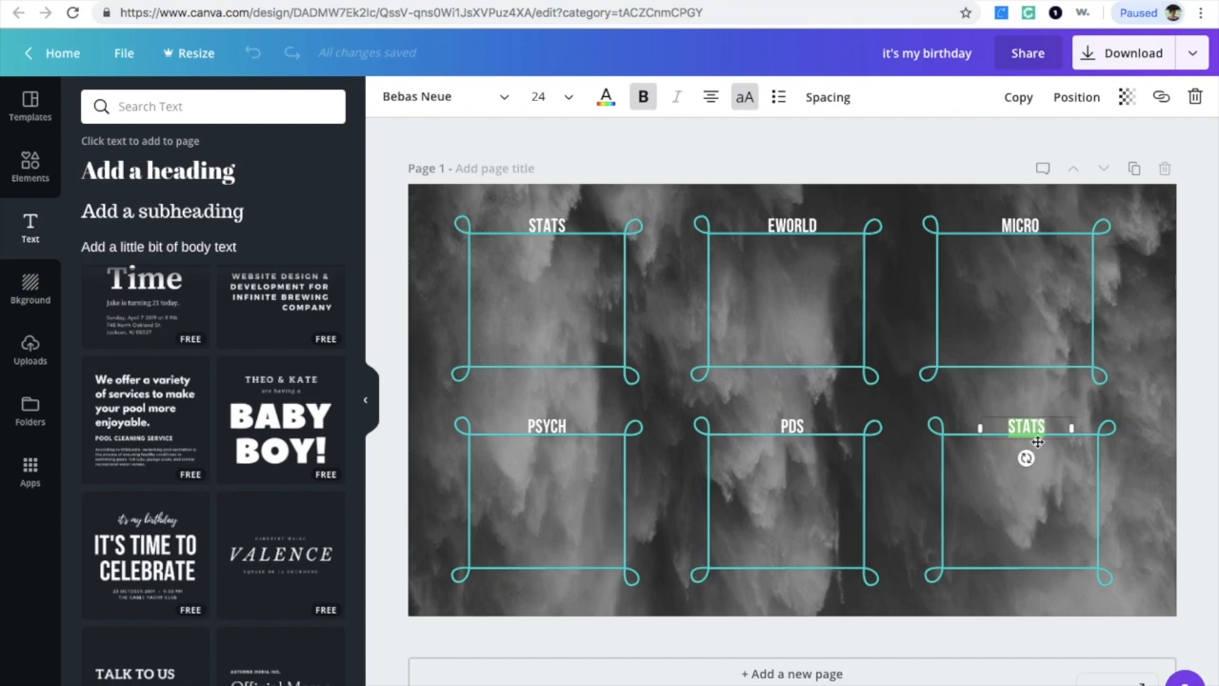
type("PRINTS")
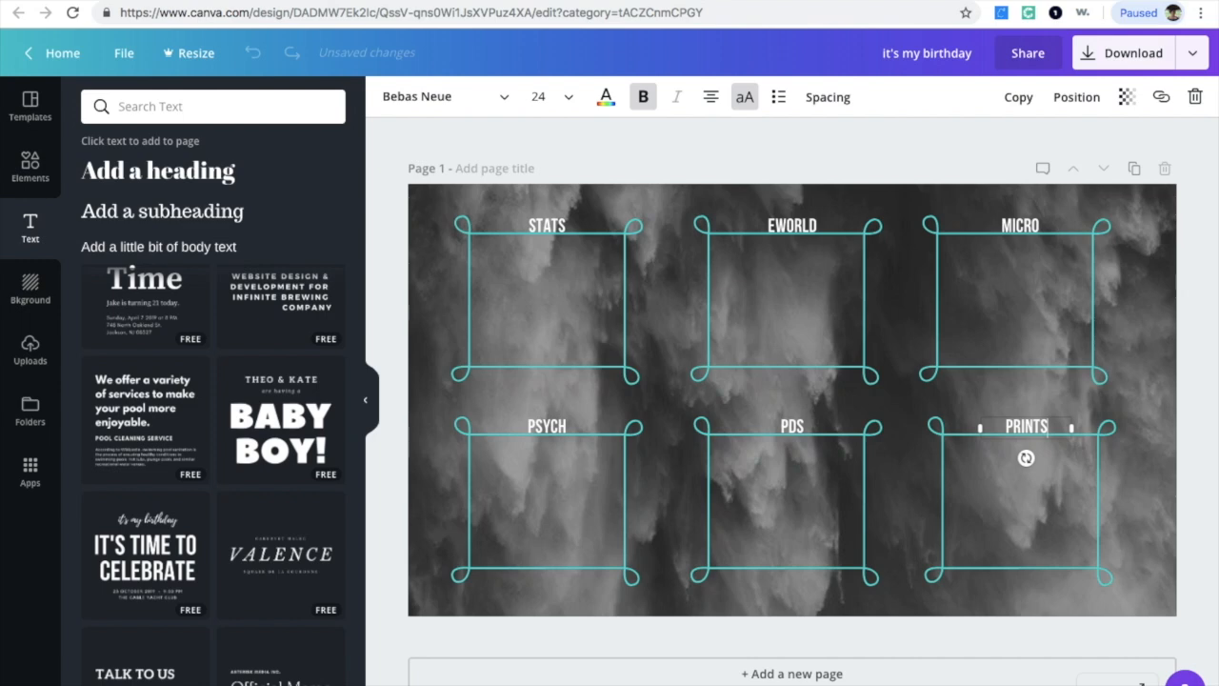
left_click(1033, 489)
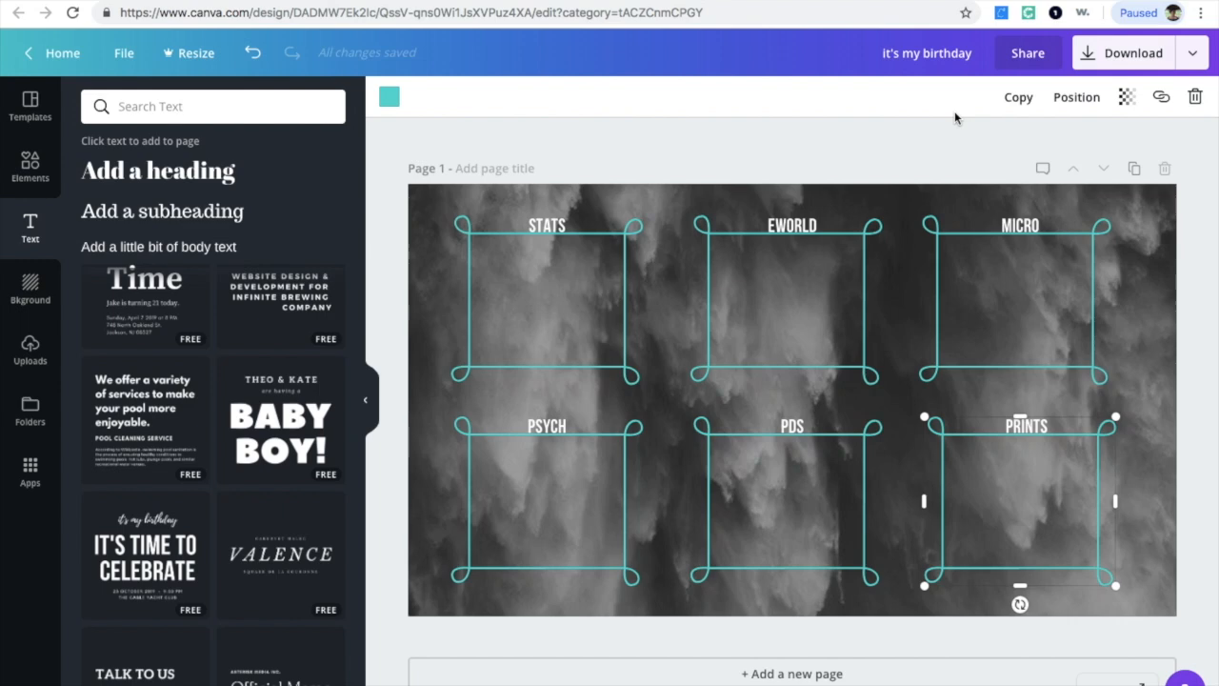
left_click(1148, 331)
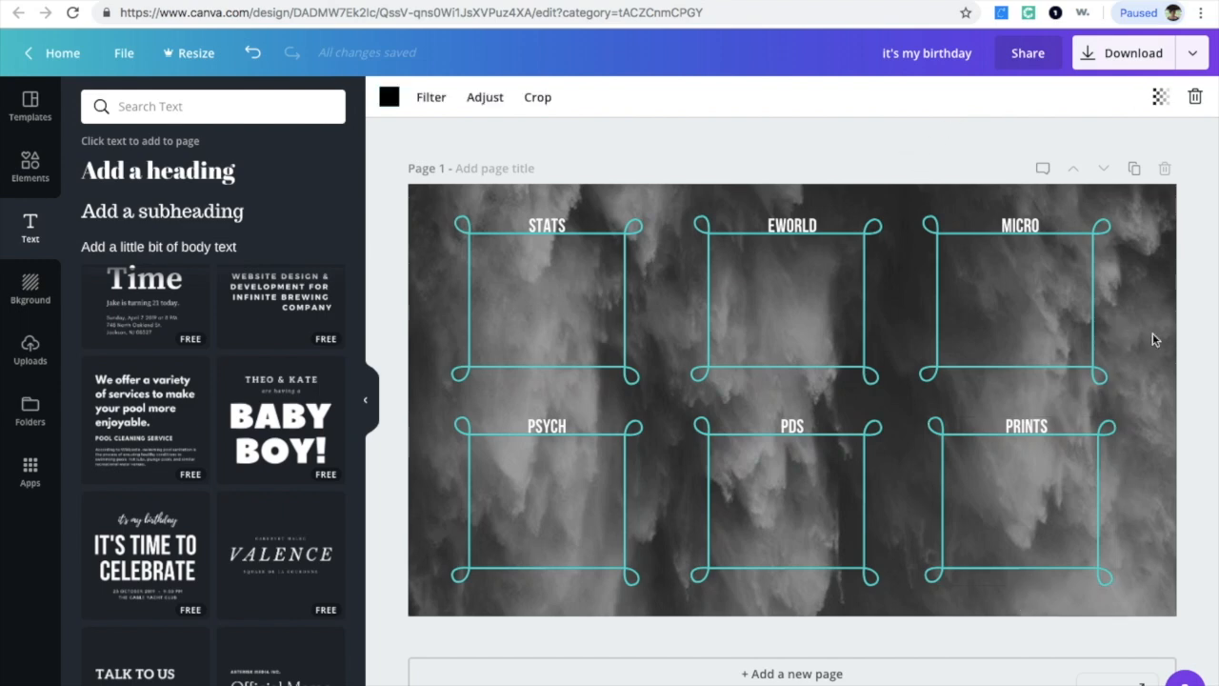
left_click(1214, 368)
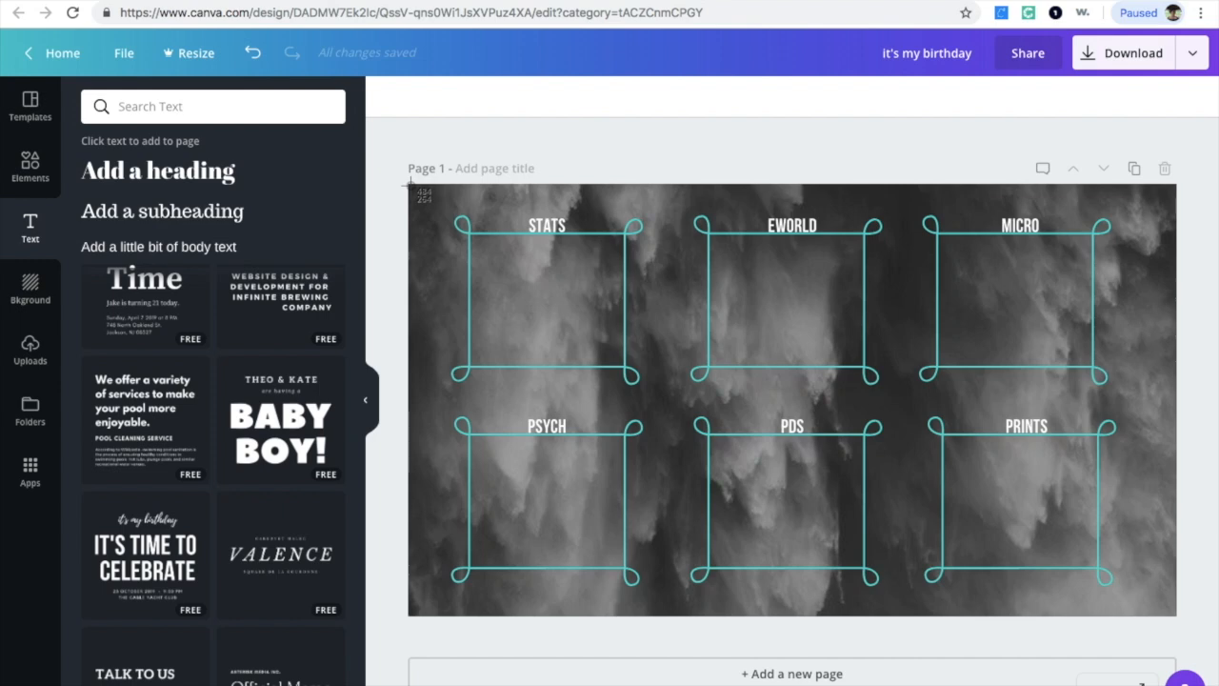
Step: Capture a screenshot of the finished design canvas and switch to the desktop
left_click_drag(410, 187, 1177, 616)
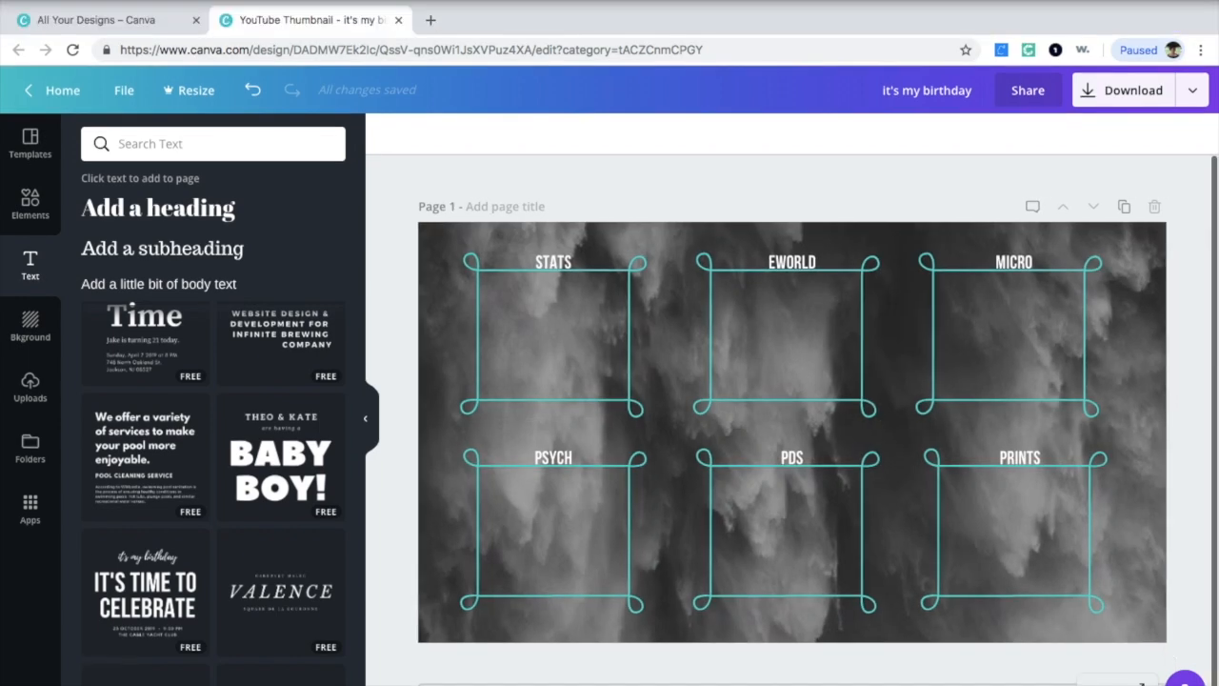
left_click(50, 0)
left_click(32, 5)
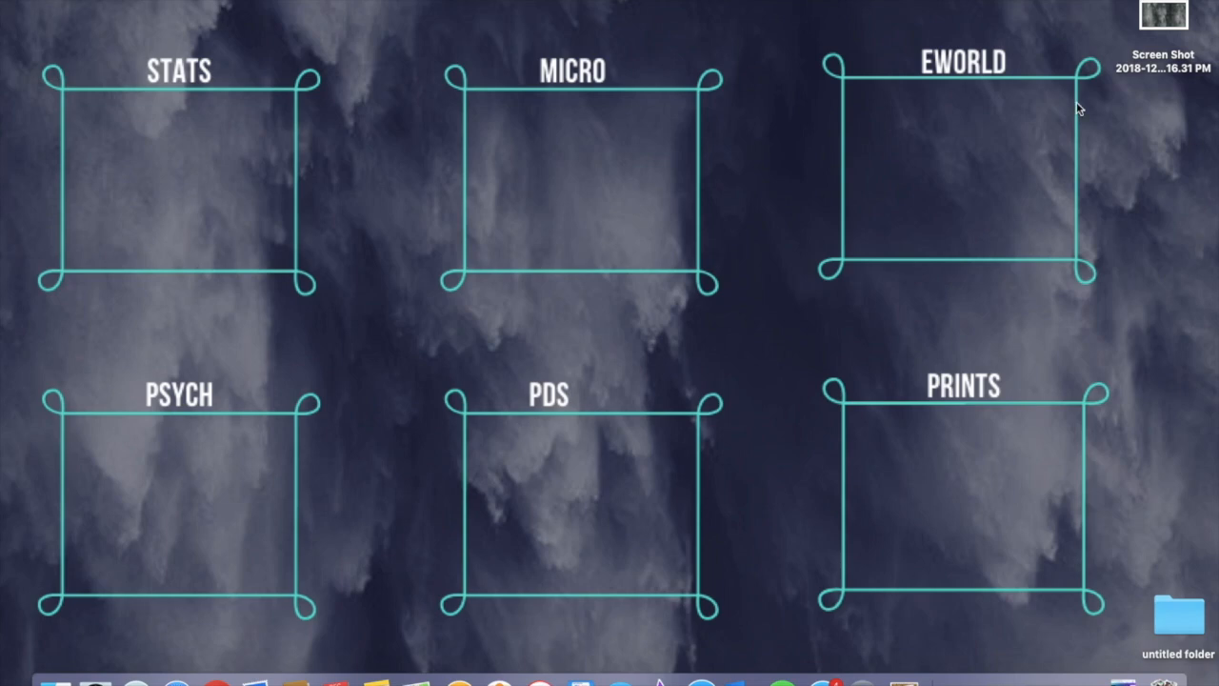
Step: Open the screenshot file, rename it NEWBACK3, and close the preview window
left_click(1170, 25)
double_click(1170, 26)
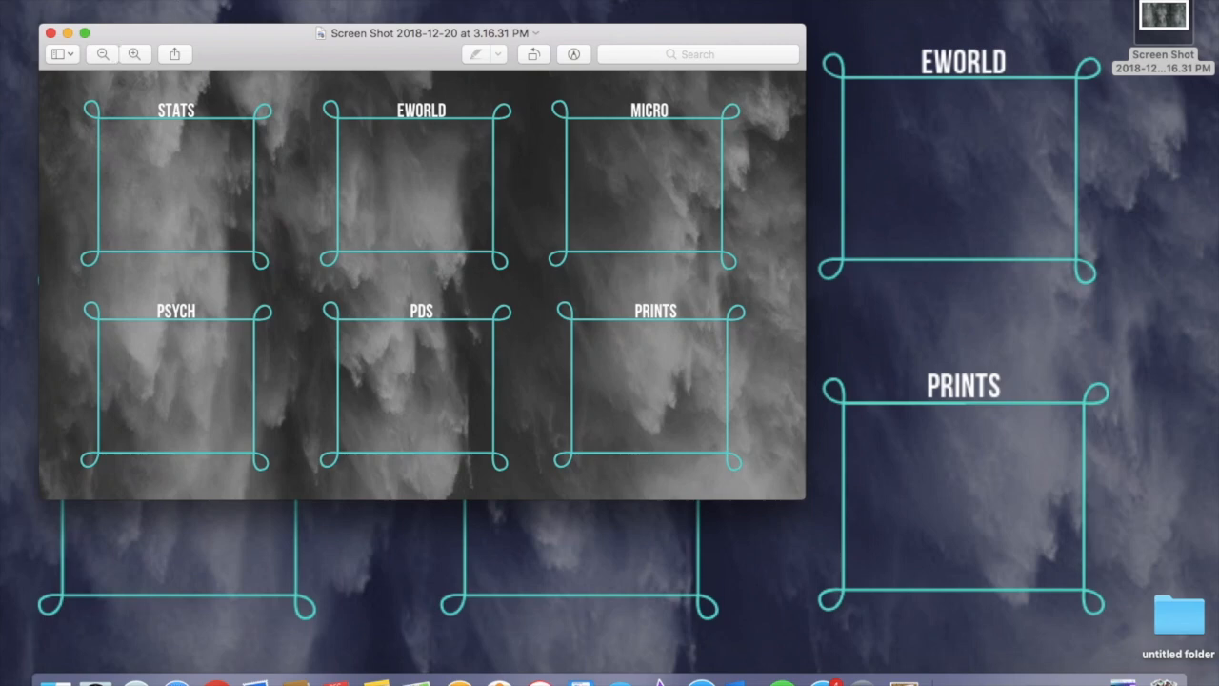
left_click(107, 0)
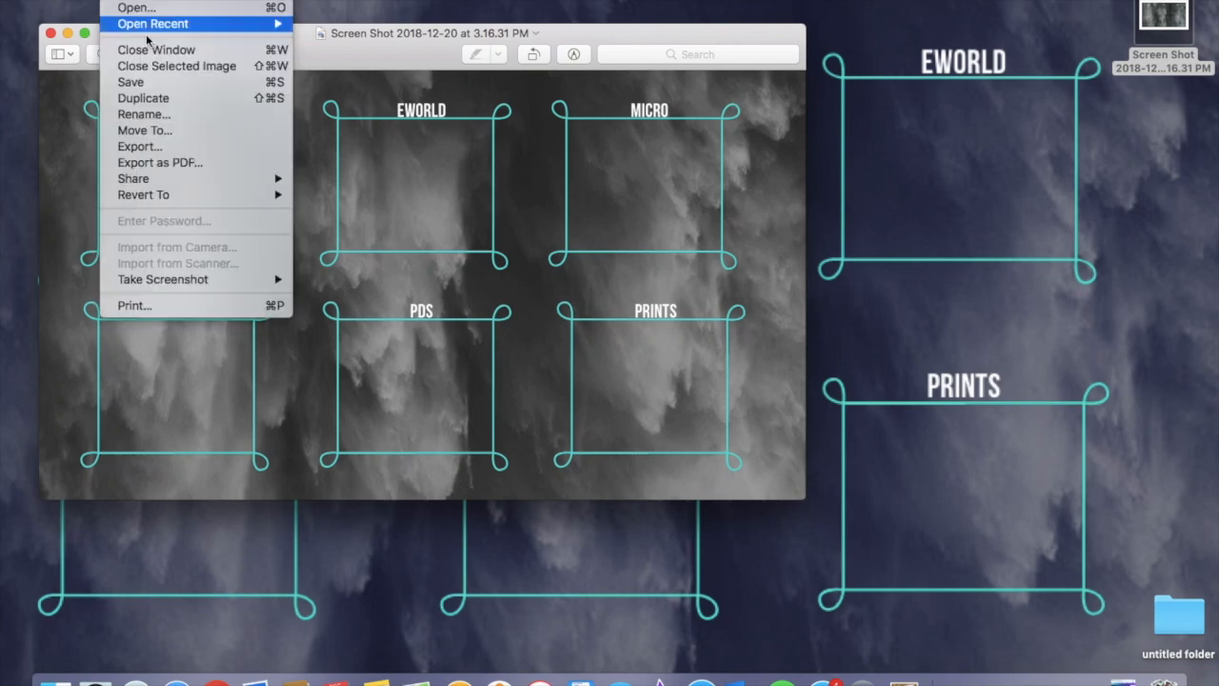
left_click(152, 112)
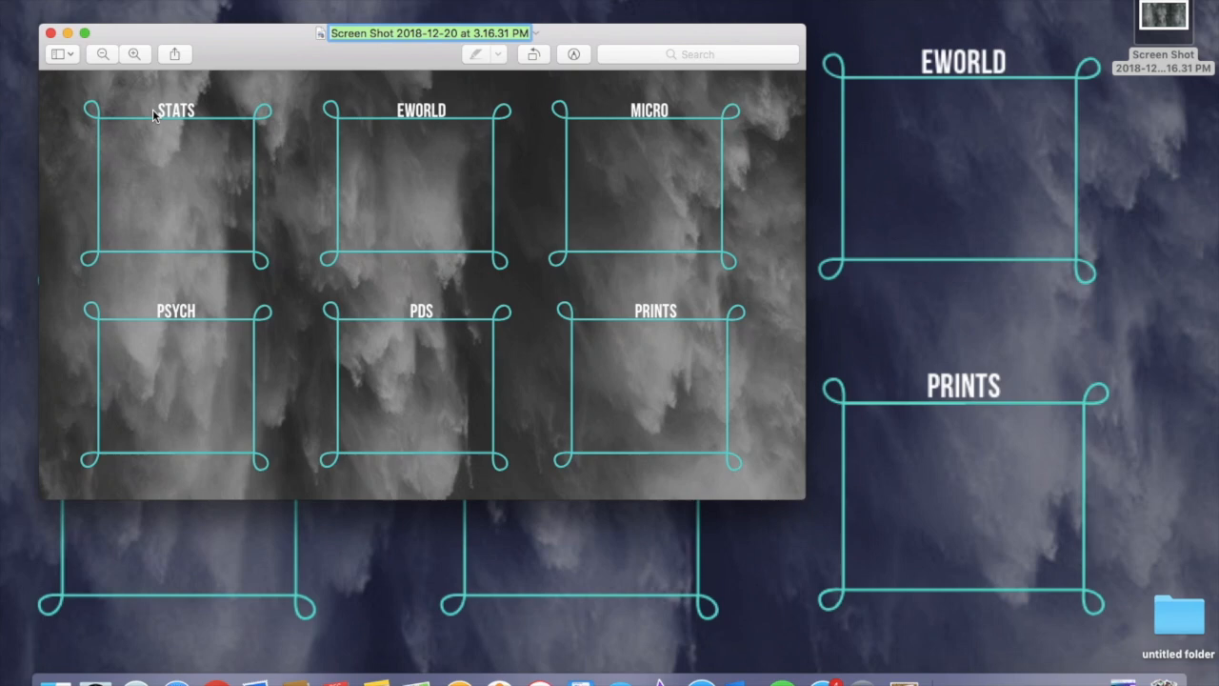
type("NEWBACK")
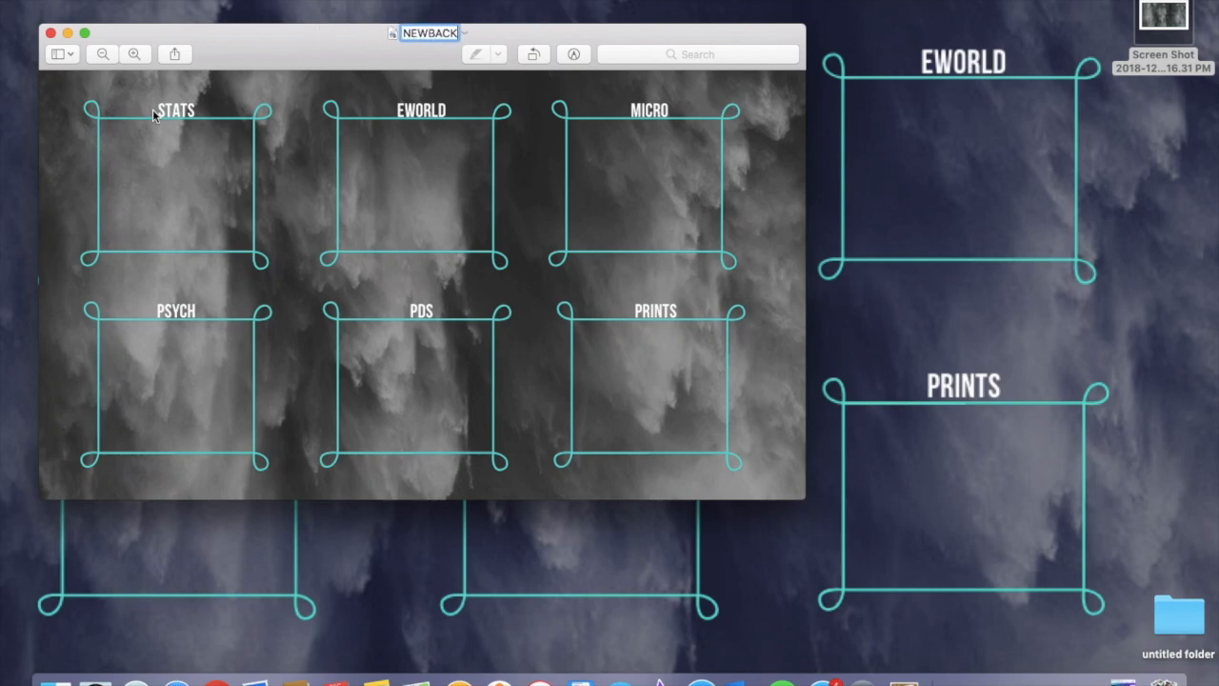
type("3")
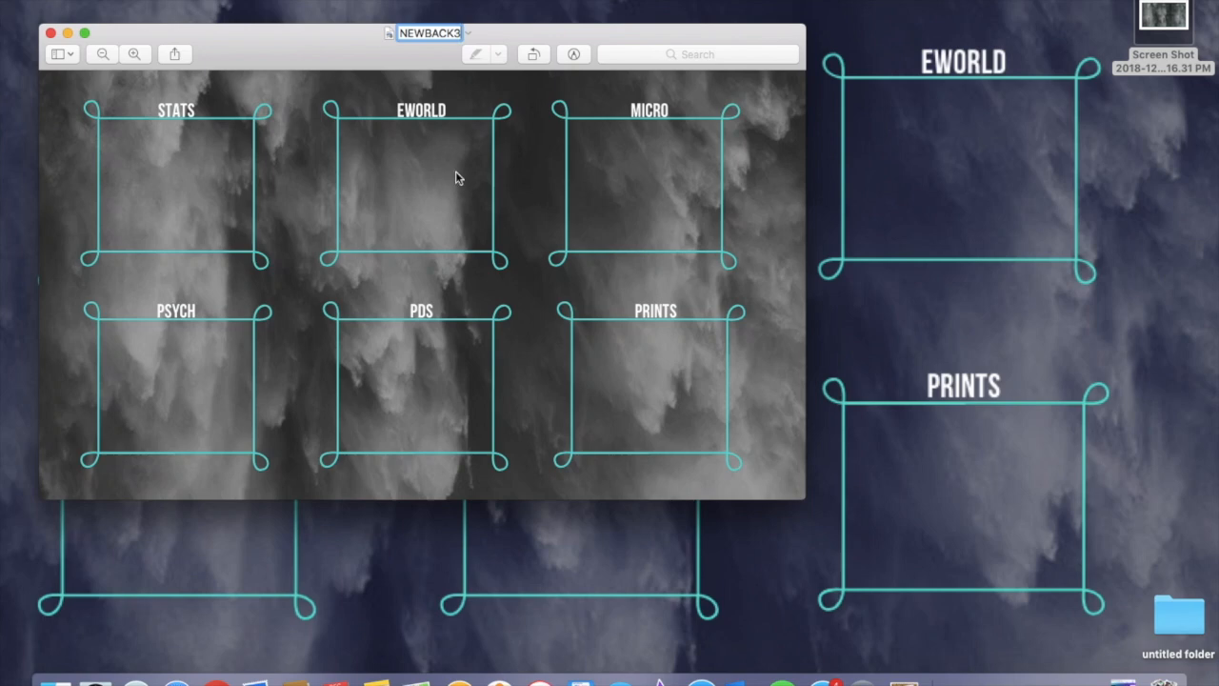
key("Return")
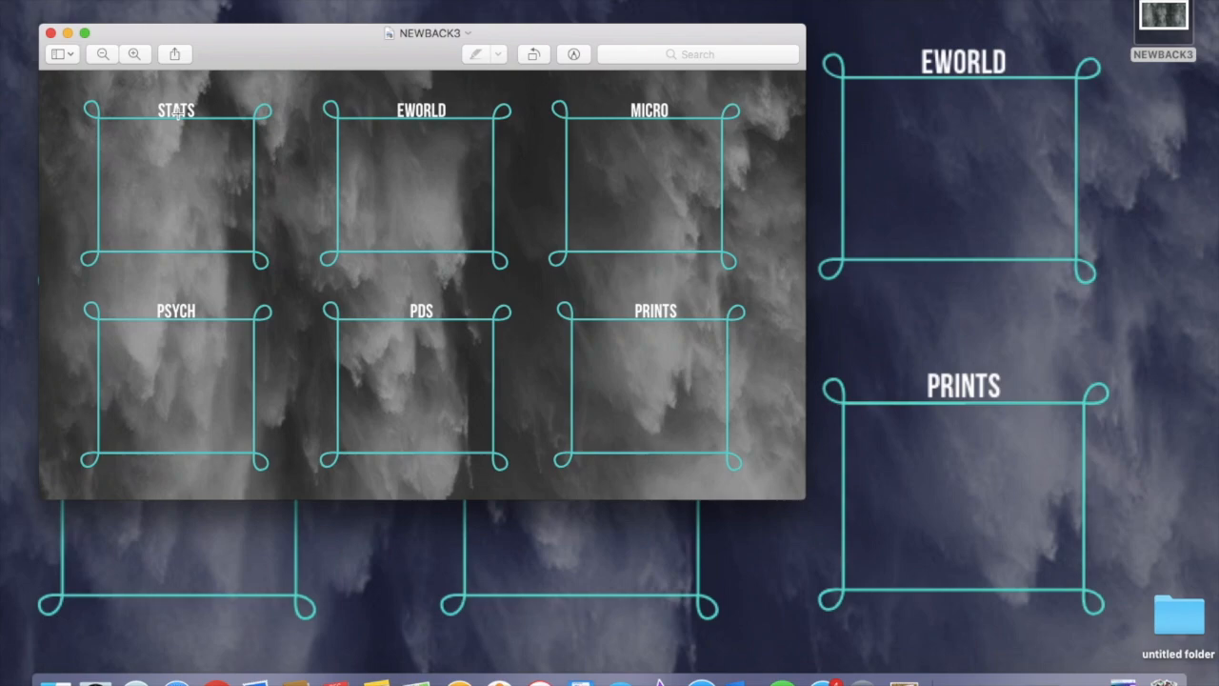
left_click(68, 33)
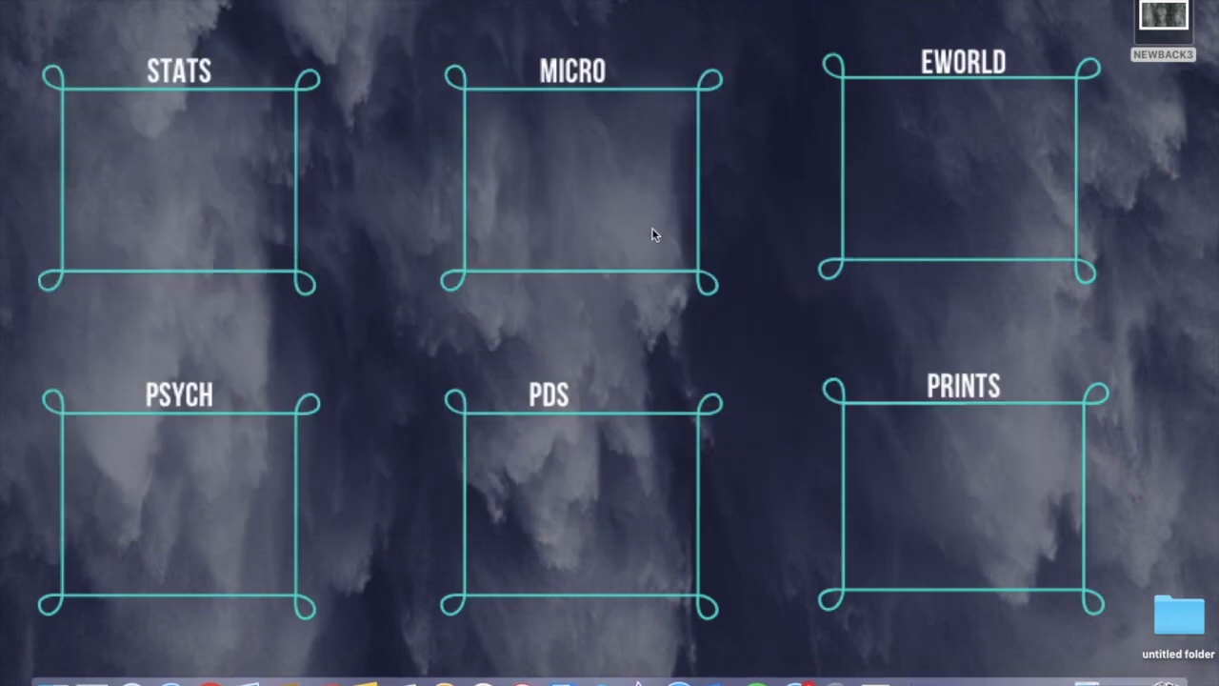
Step: Set the NEWBACK3 image as the desktop background
right_click(654, 235)
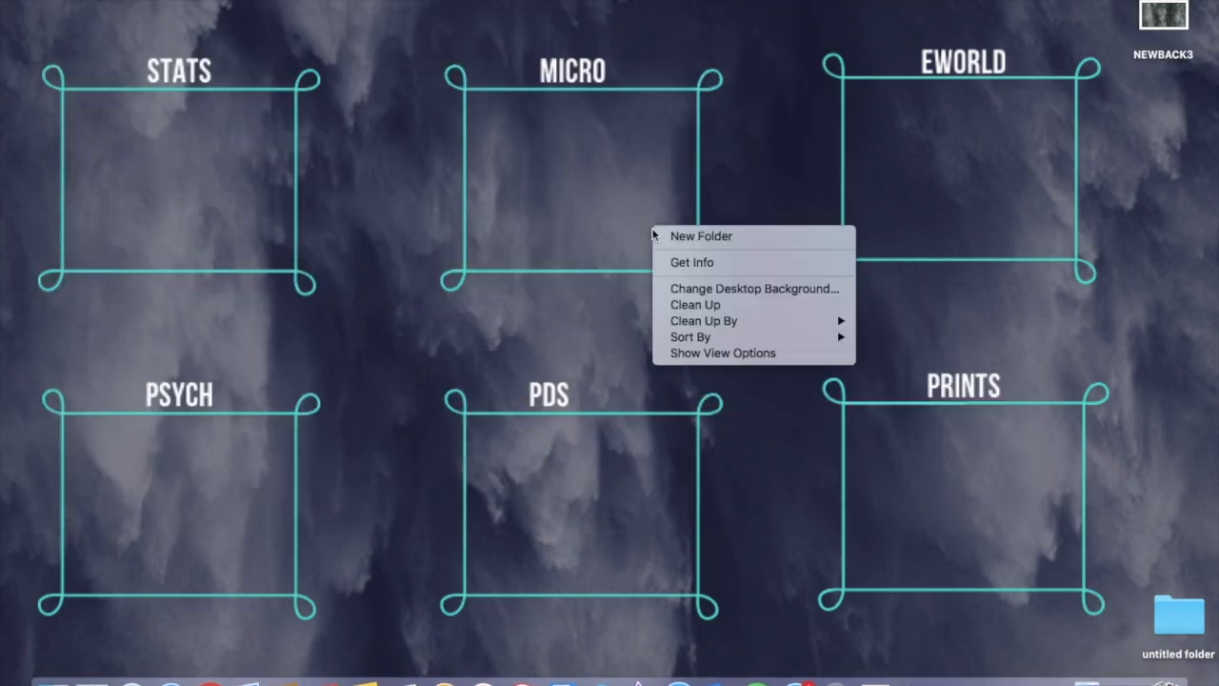
left_click(777, 292)
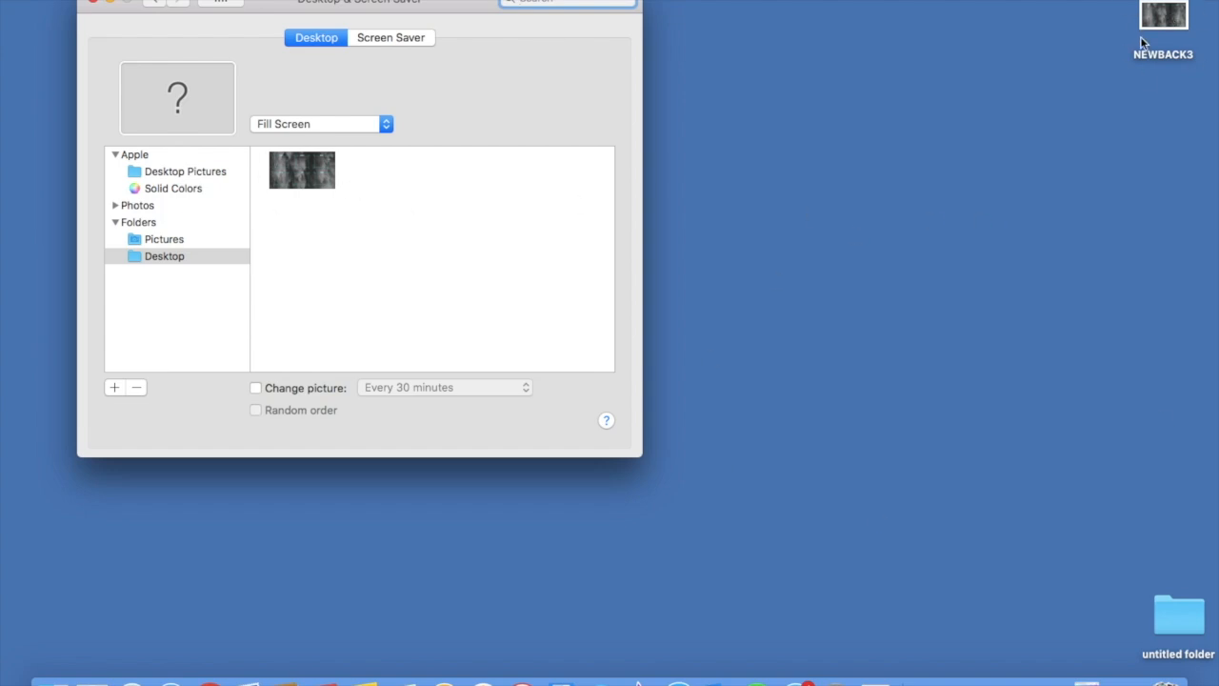
left_click(310, 175)
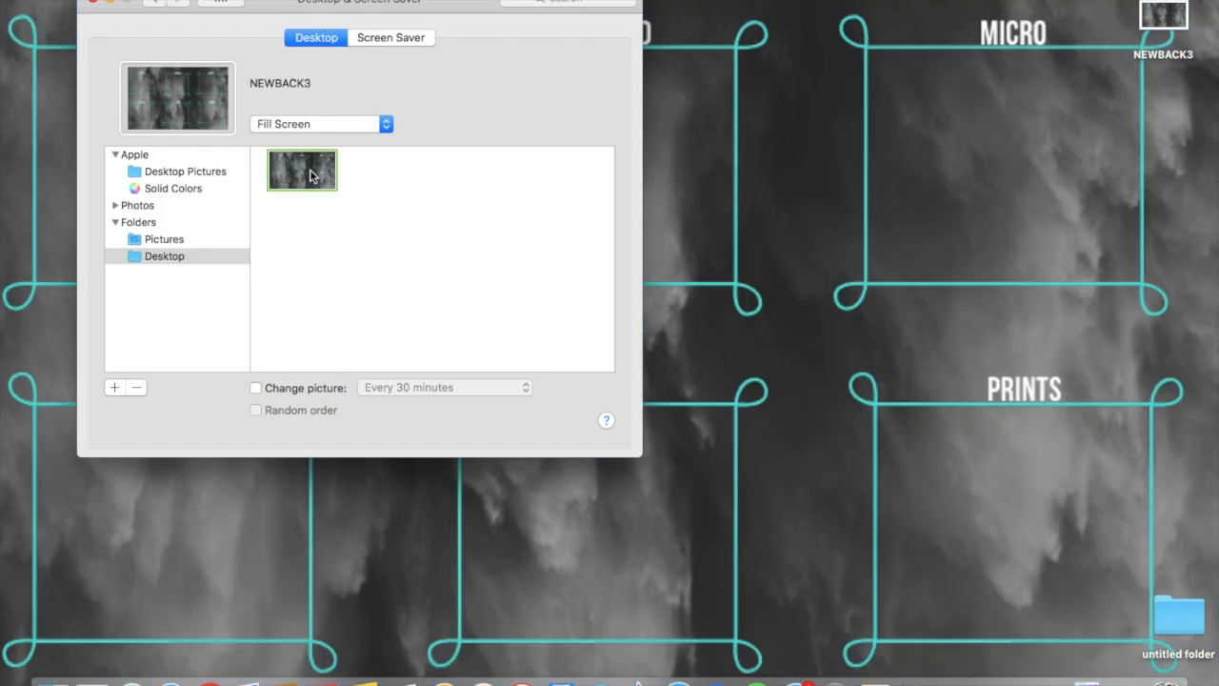
left_click(93, 2)
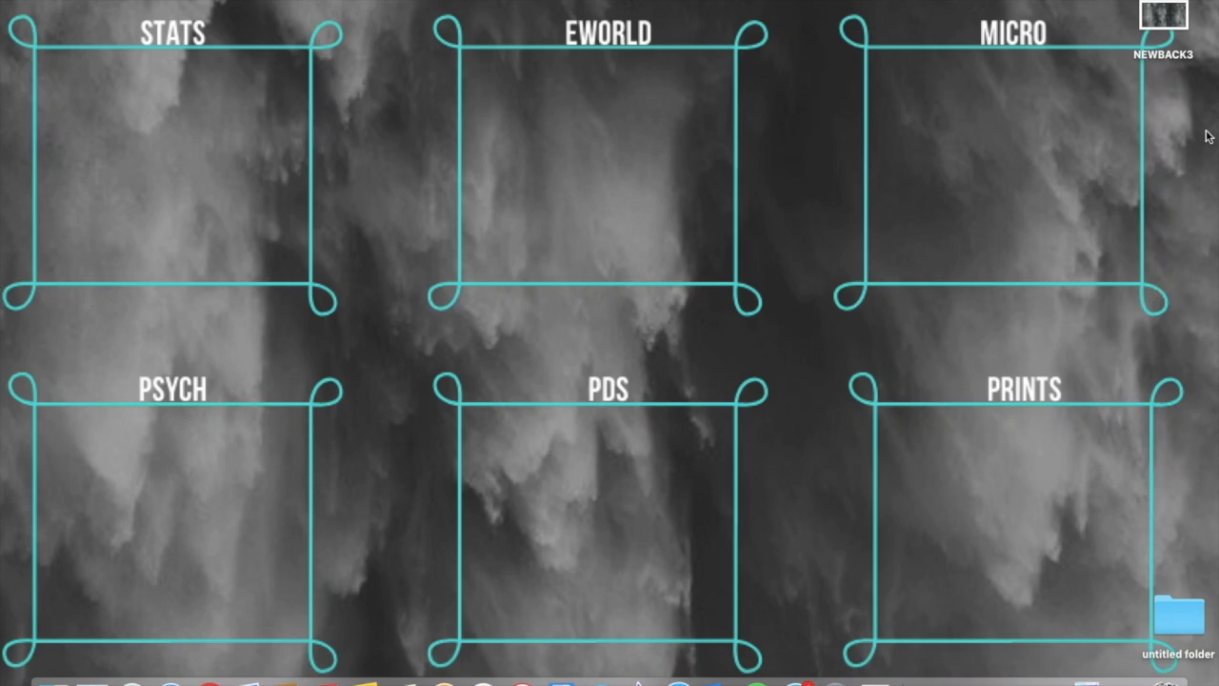
Step: Move the Sophmore Year folder out of the untitled folder onto the desktop
left_click_drag(1187, 627, 1188, 571)
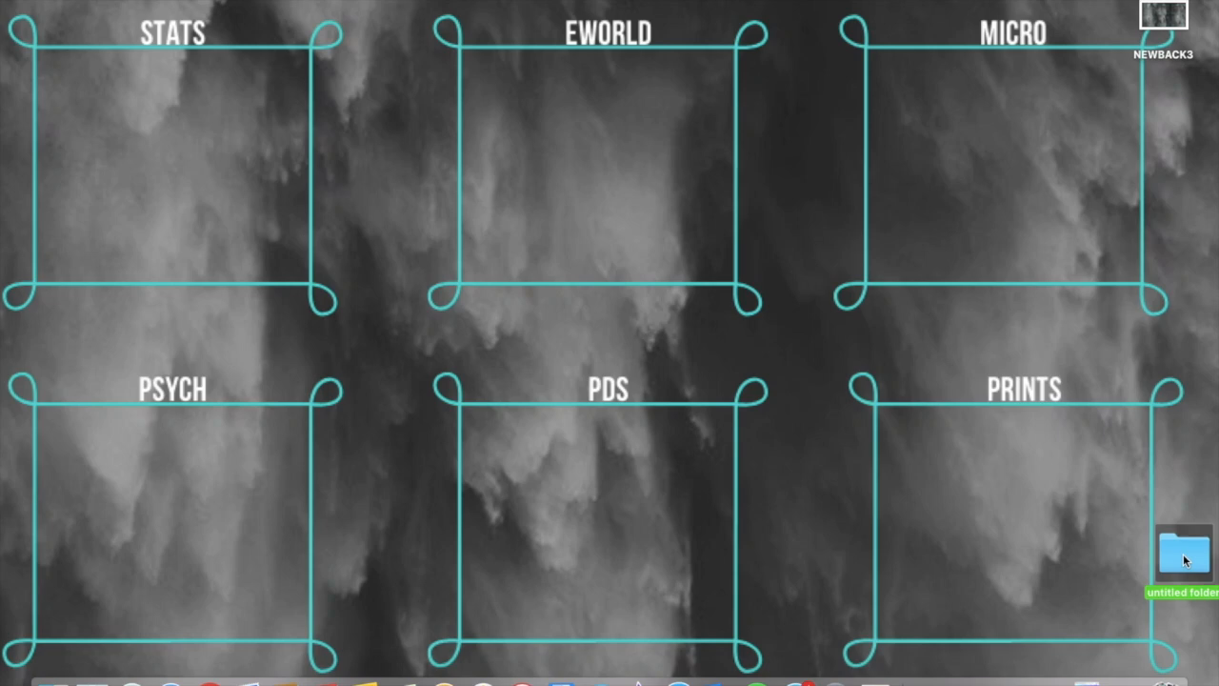
double_click(1186, 560)
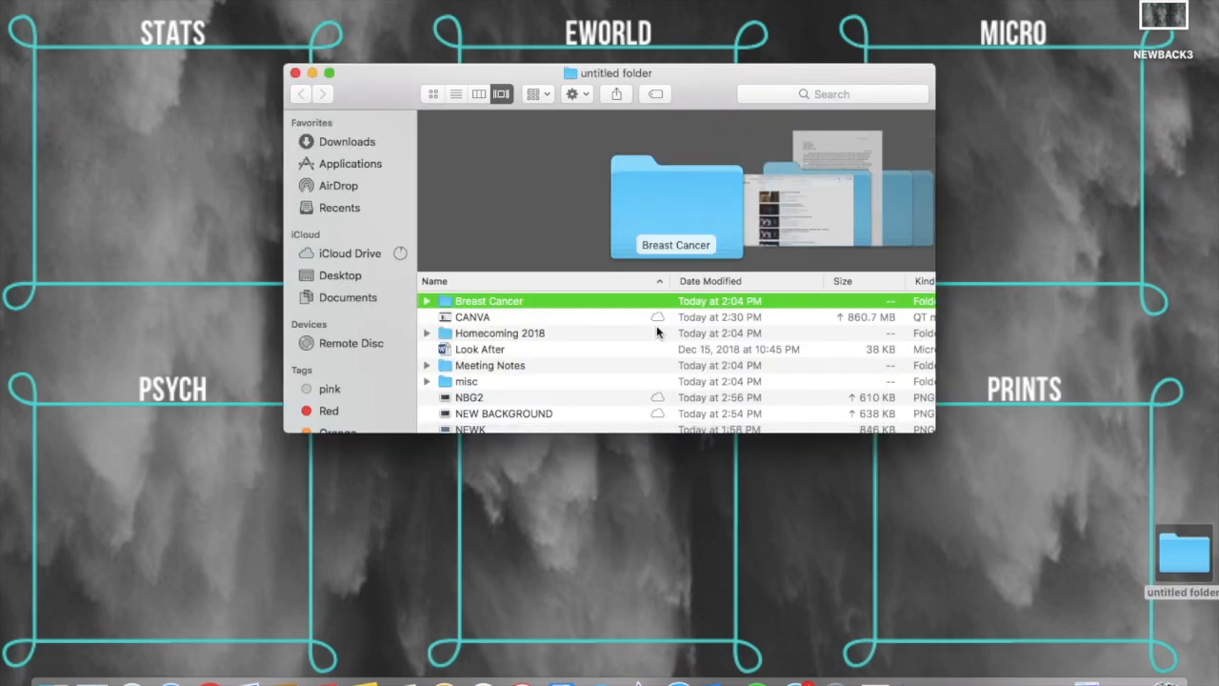
scroll(558, 388, "down", 4)
left_click(555, 376)
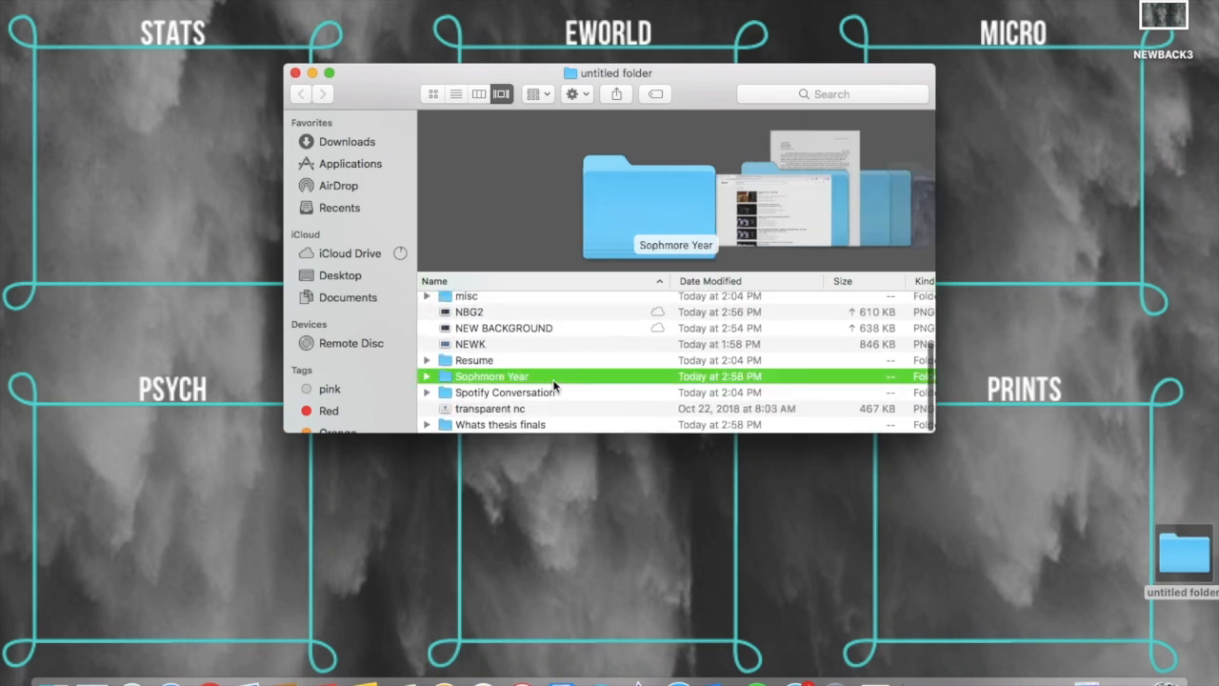
left_click_drag(650, 169, 790, 484)
left_click(311, 72)
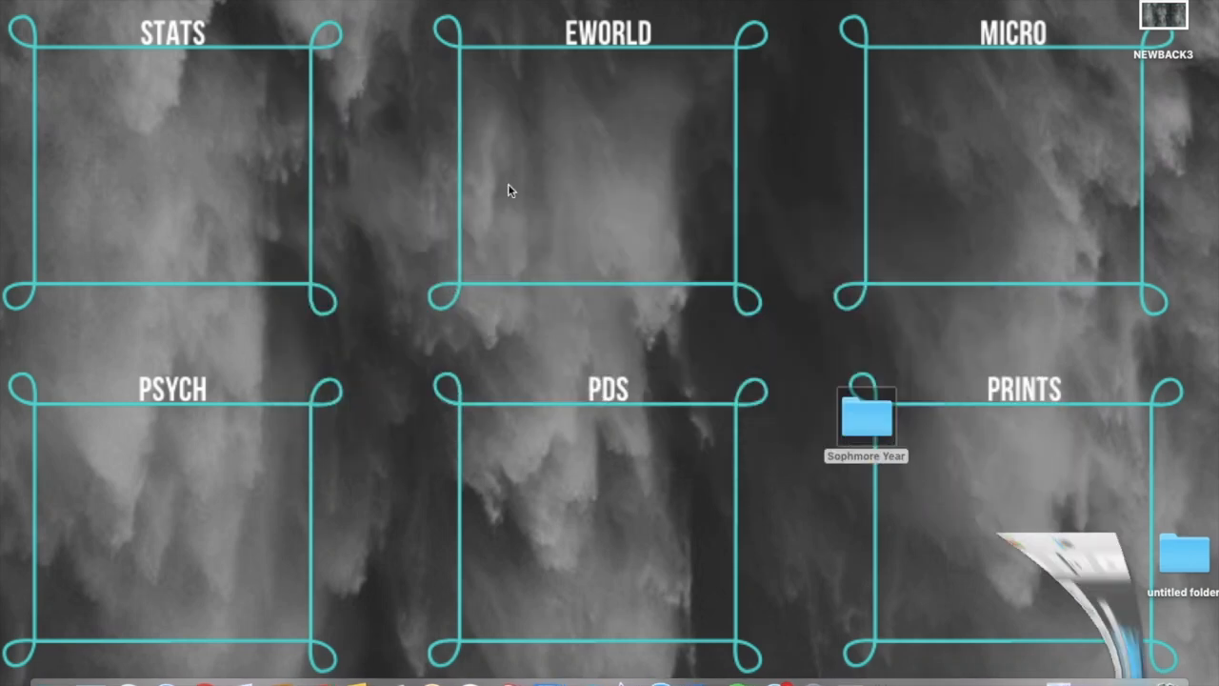
Step: Move EMP Final out of Sophmore Year, placing Sophmore Year in the PDS frame and EMP Final in the PRINTS frame
double_click(876, 434)
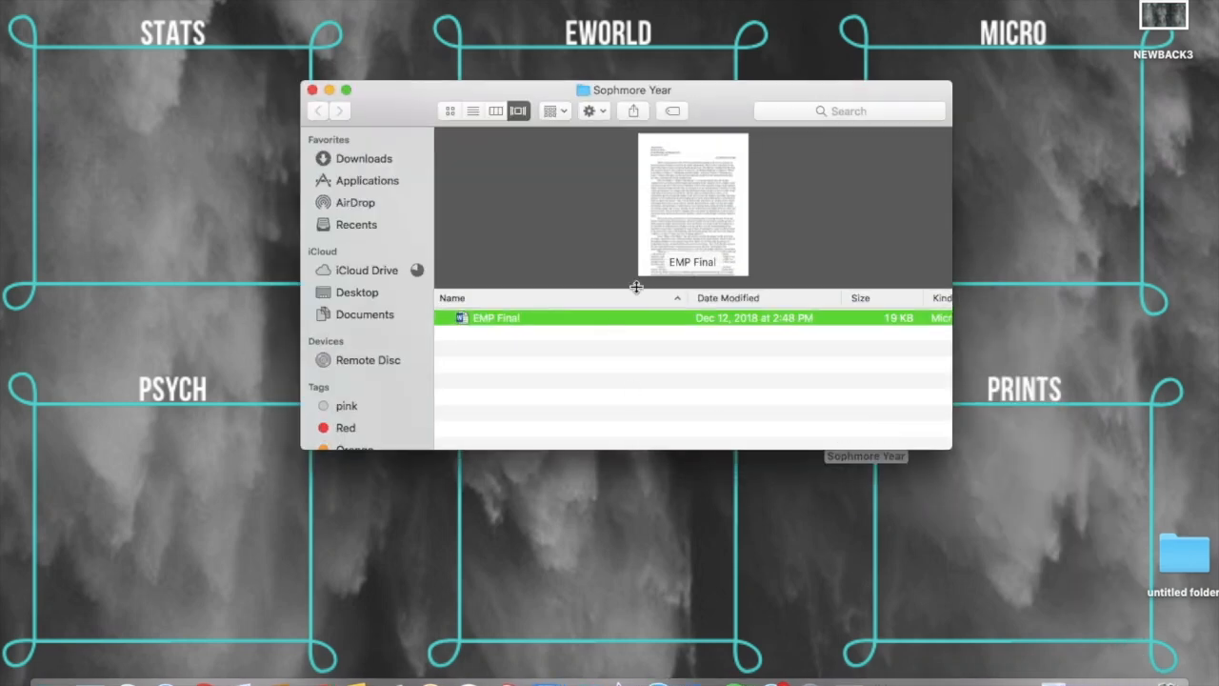
left_click_drag(692, 243, 967, 492)
left_click_drag(1068, 410, 981, 460)
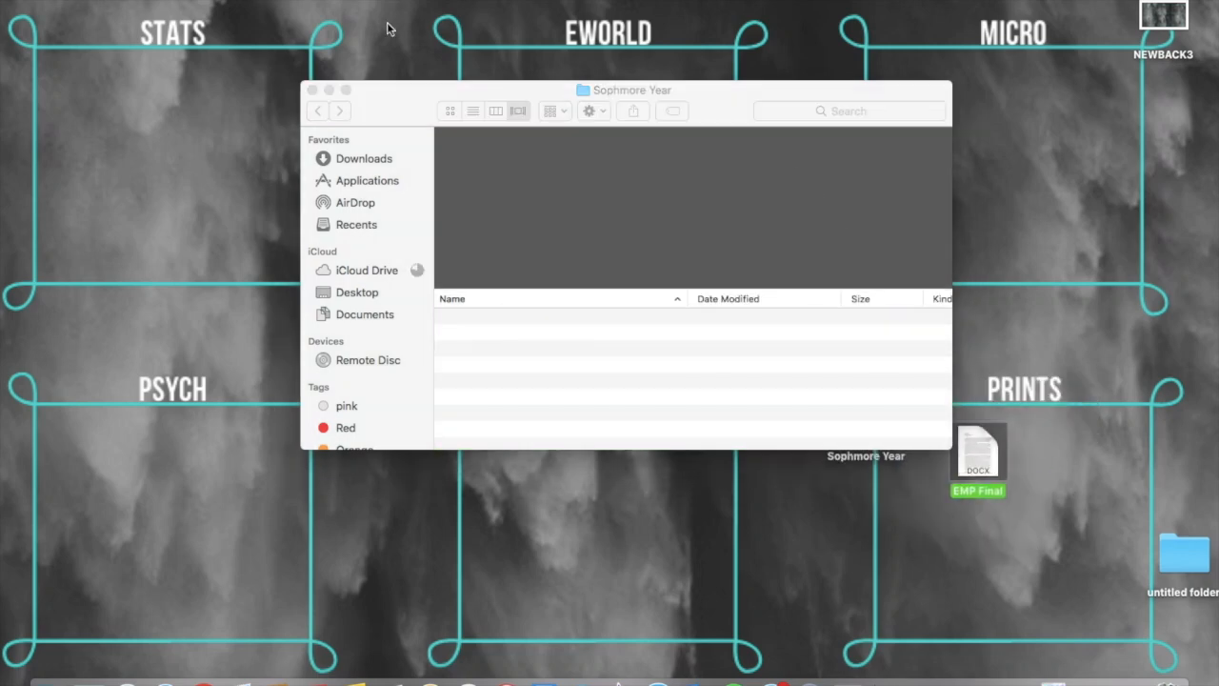
left_click(313, 89)
left_click_drag(881, 425, 522, 450)
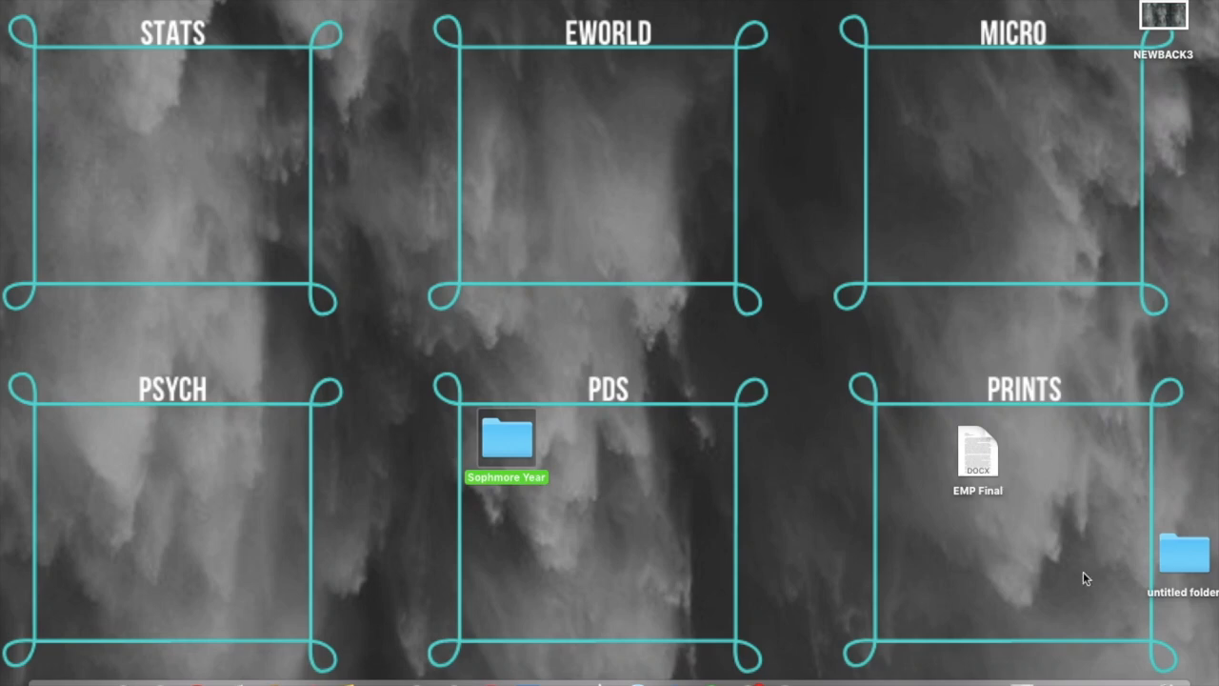
left_click_drag(976, 447, 918, 436)
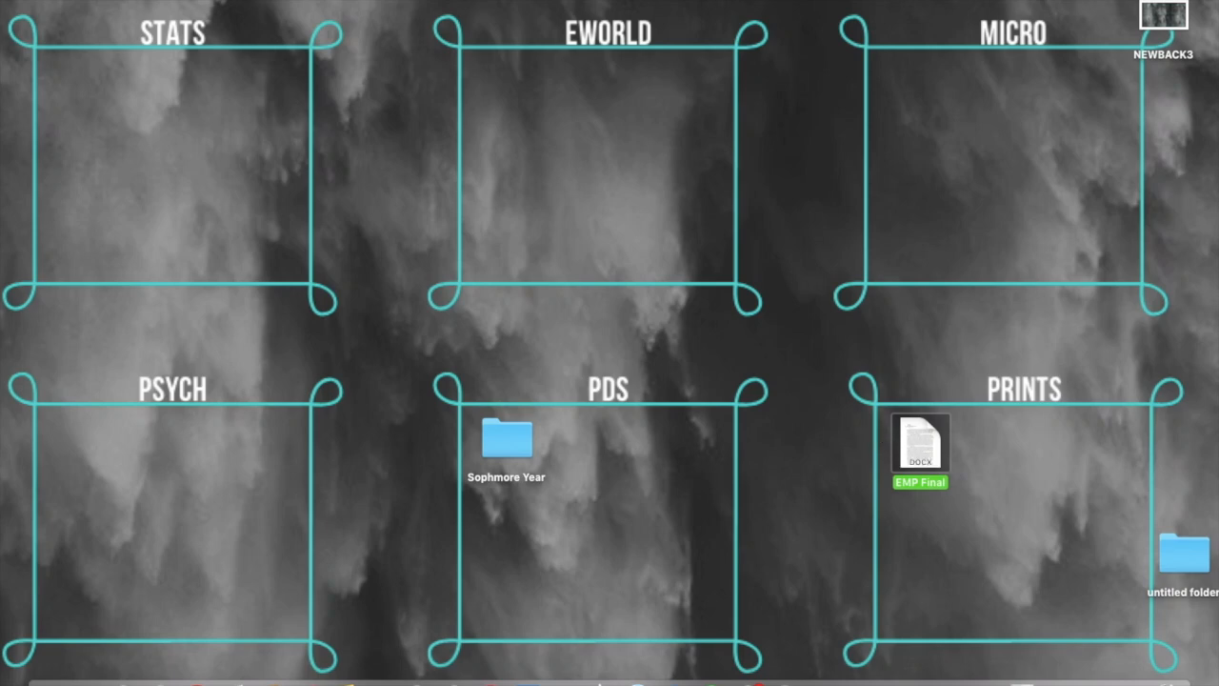
Step: Move the NEWBACK3 screenshot into the untitled folder
left_click_drag(1162, 15, 1190, 582)
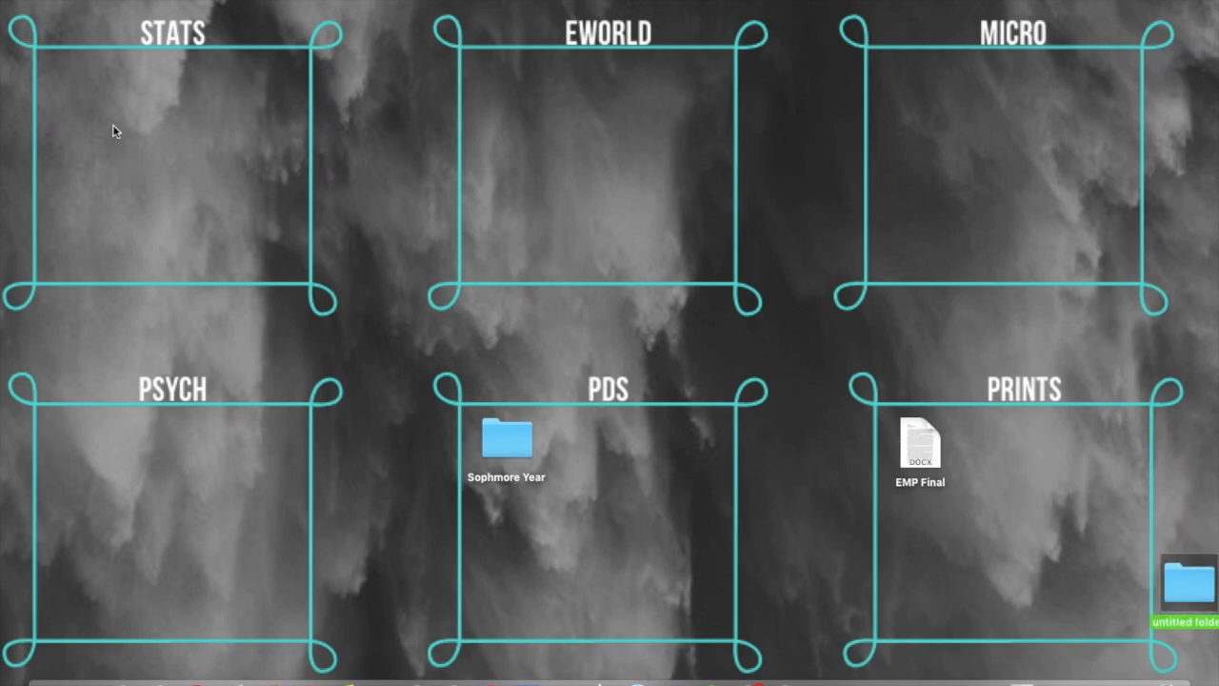
mouse_move(912, 449)
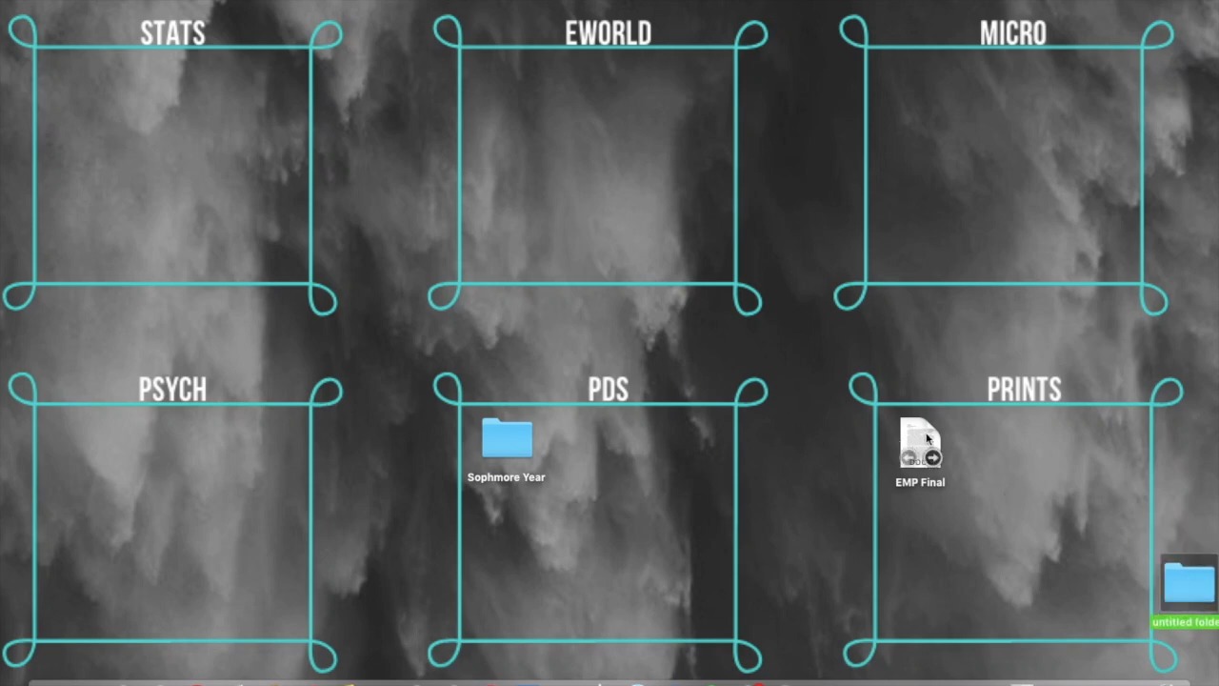